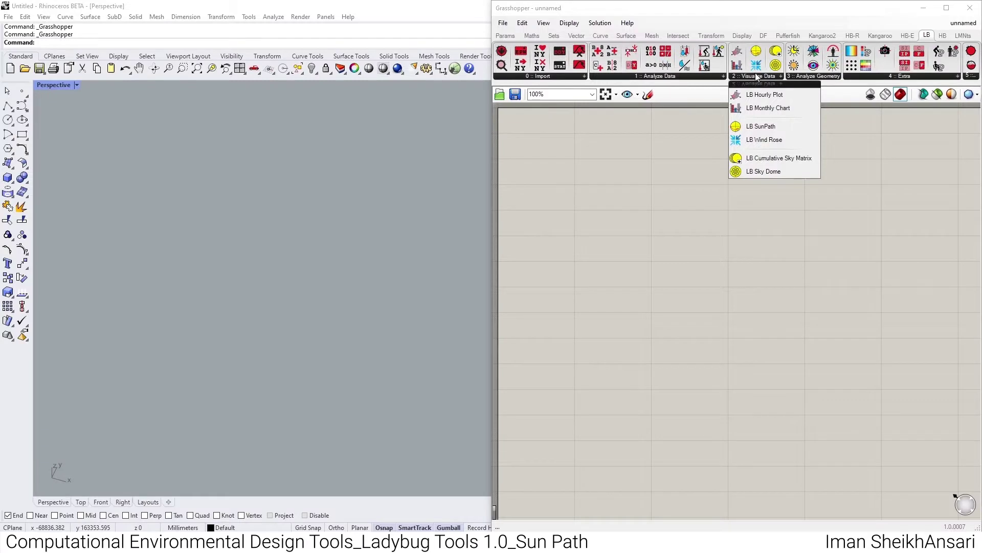
- Place an LB SunPath component on the empty Grasshopper canvas
{"action": "left_click", "coordinate": [761, 128]}
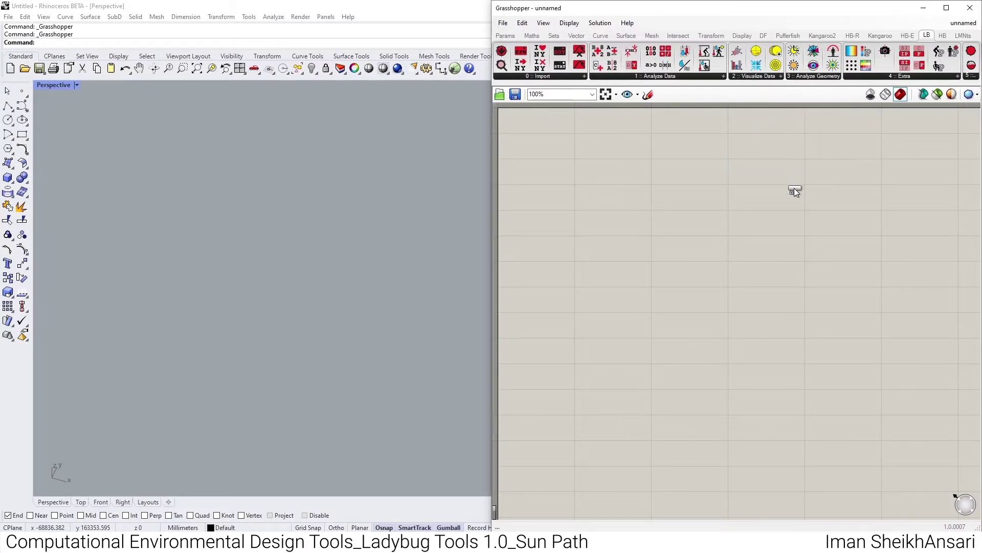
{"action": "left_click", "coordinate": [794, 188]}
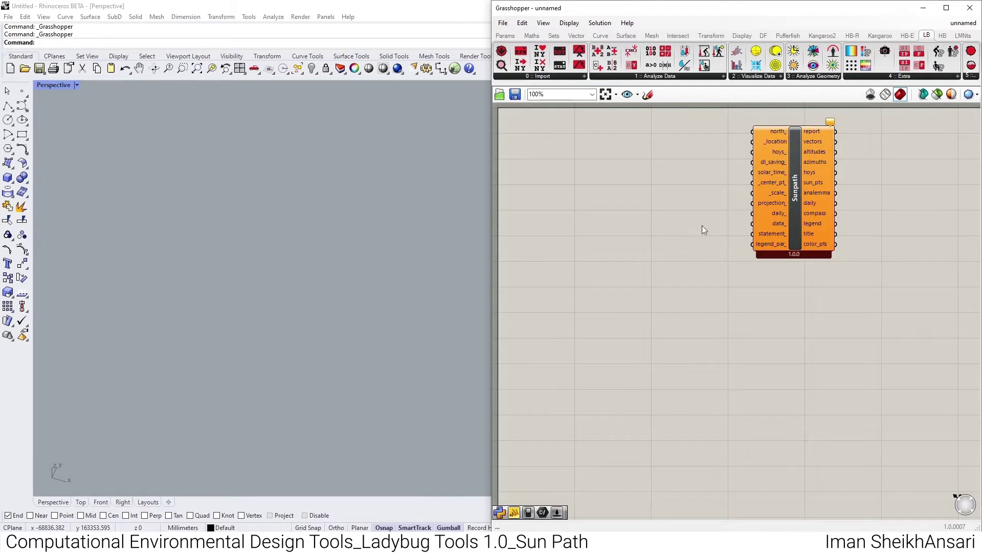
{"action": "scroll", "coordinate": [753, 171], "scroll_direction": "up", "scroll_amount": 5}
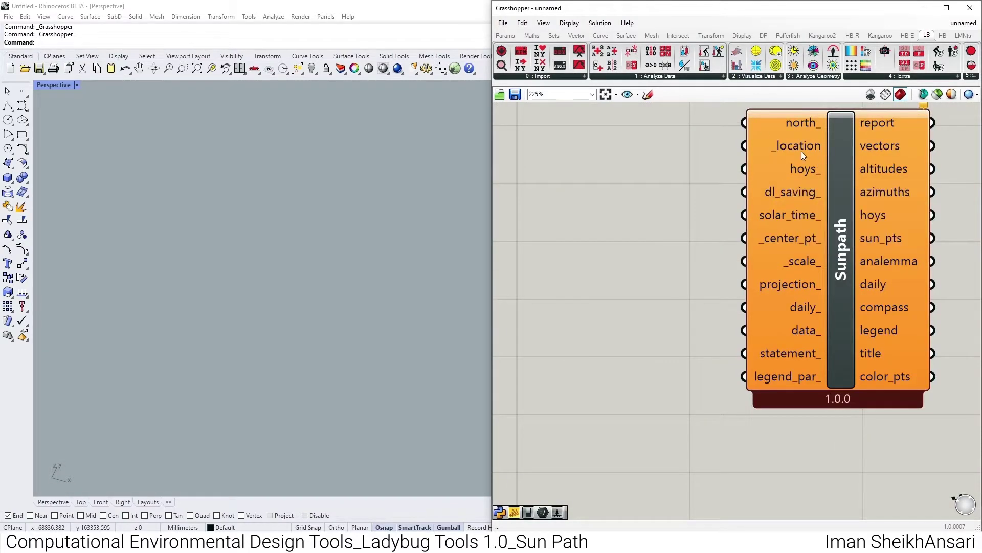
- Add an LB Construct Location component and position it to the left of the Sunpath component
{"action": "left_click", "coordinate": [569, 77]}
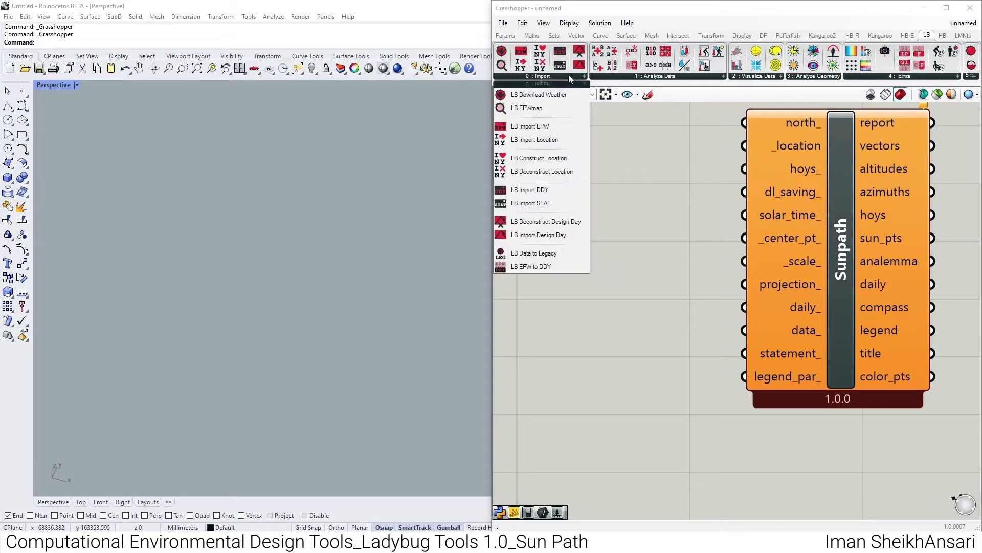
{"action": "left_click", "coordinate": [565, 159]}
{"action": "left_click", "coordinate": [636, 179]}
{"action": "scroll", "coordinate": [675, 205], "scroll_direction": "down", "scroll_amount": 5}
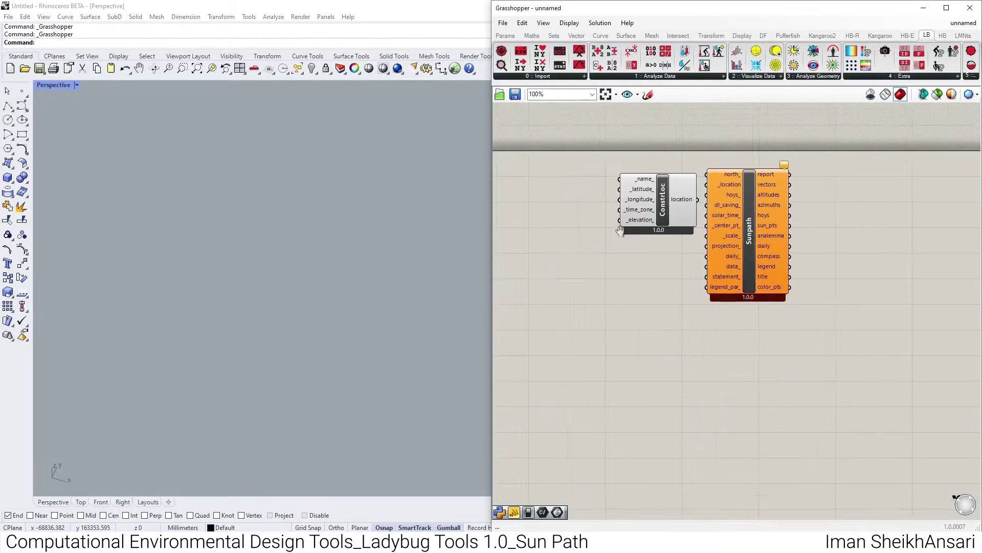
{"action": "right_click_drag", "start_coordinate": [655, 205], "coordinate": [764, 206]}
{"action": "left_click_drag", "start_coordinate": [765, 206], "coordinate": [705, 179]}
- Wire the Construct Location output into Sunpath's _location input and view the sun path in the Rhino viewport
{"action": "scroll", "coordinate": [711, 152], "scroll_direction": "up", "scroll_amount": 4}
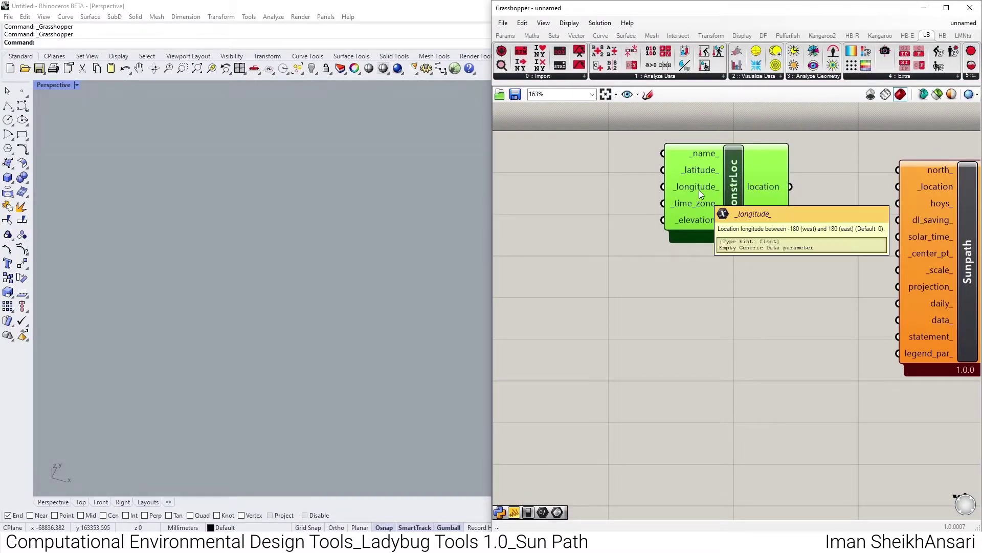
{"action": "left_click_drag", "start_coordinate": [789, 187], "coordinate": [901, 186]}
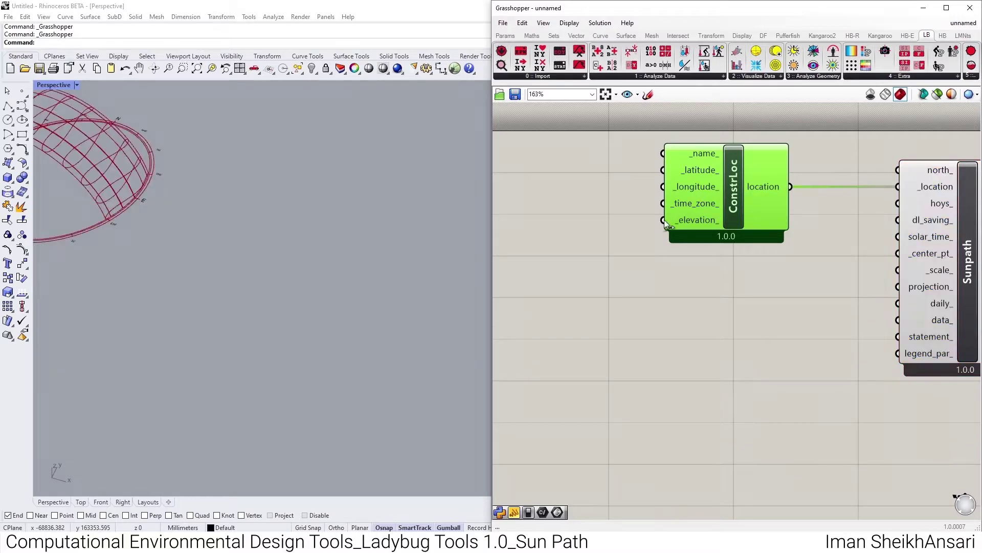
{"action": "scroll", "coordinate": [409, 207], "scroll_direction": "down", "scroll_amount": 6}
{"action": "scroll", "coordinate": [278, 192], "scroll_direction": "up", "scroll_amount": 5}
{"action": "right_click_drag", "start_coordinate": [277, 195], "coordinate": [306, 221]}
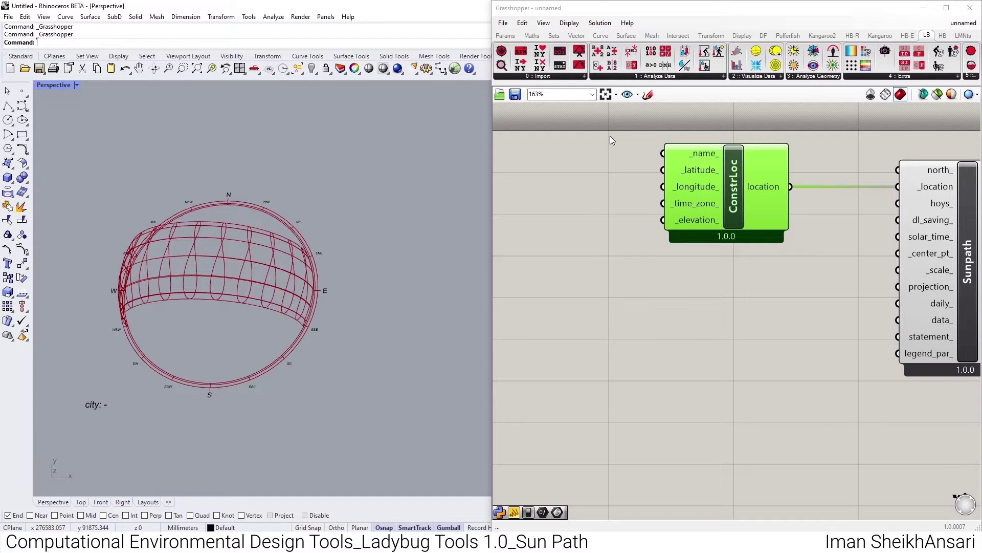
- Add a panel containing Tehran and wire it into the Construct Location _name_ input
{"action": "double_click", "coordinate": [566, 151]}
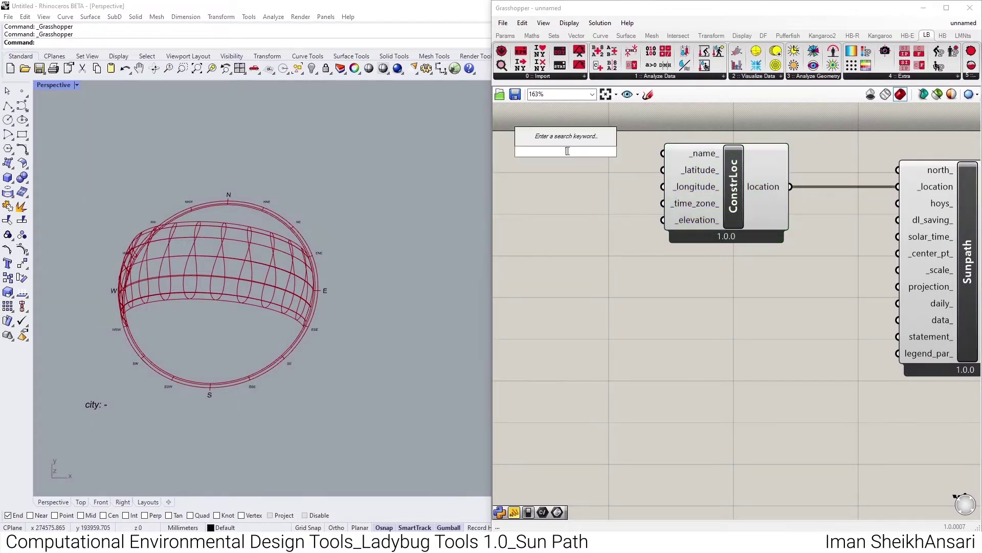
{"action": "type", "text": "panel"}
{"action": "key", "text": "Return"}
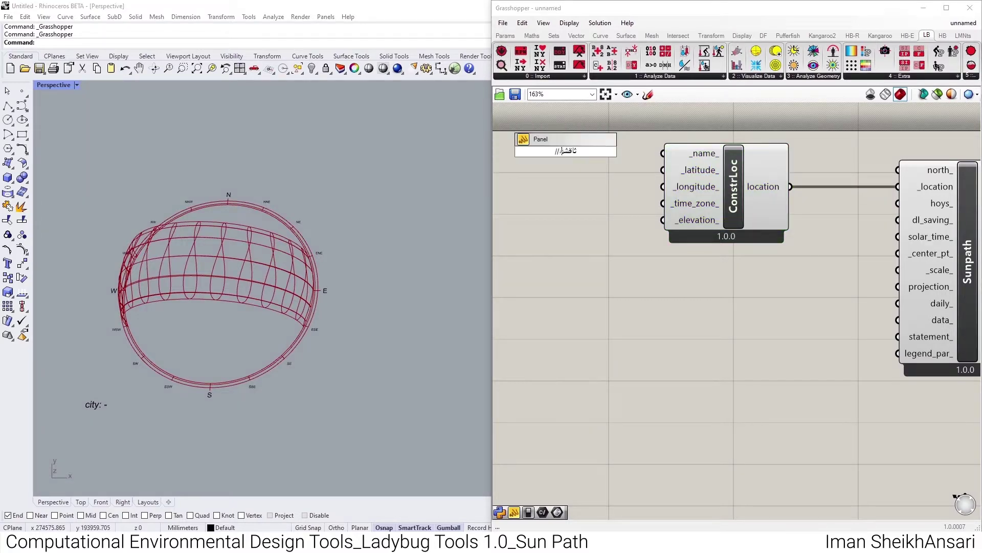
{"action": "key", "text": "Return"}
{"action": "double_click", "coordinate": [568, 152]}
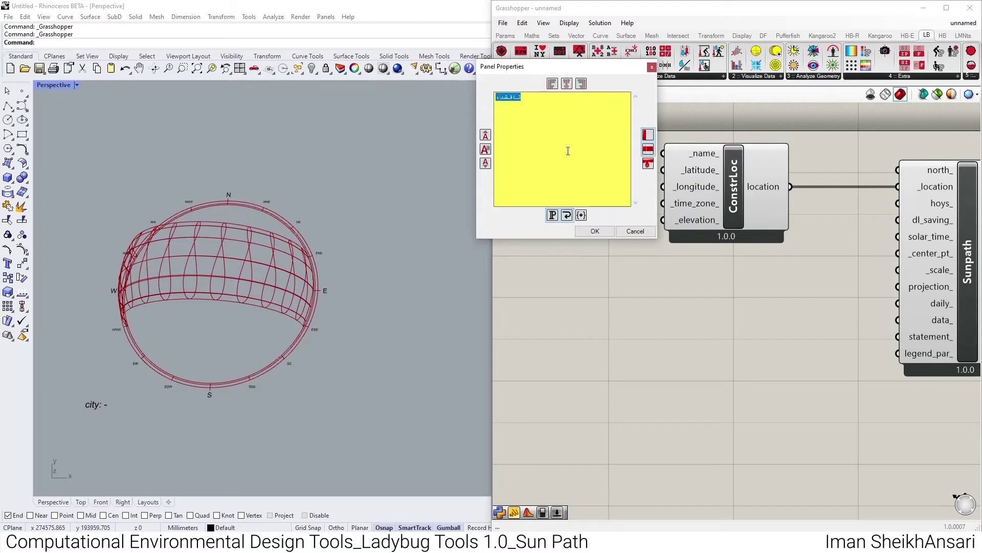
{"action": "type", "text": "Tehran"}
{"action": "left_click", "coordinate": [595, 231]}
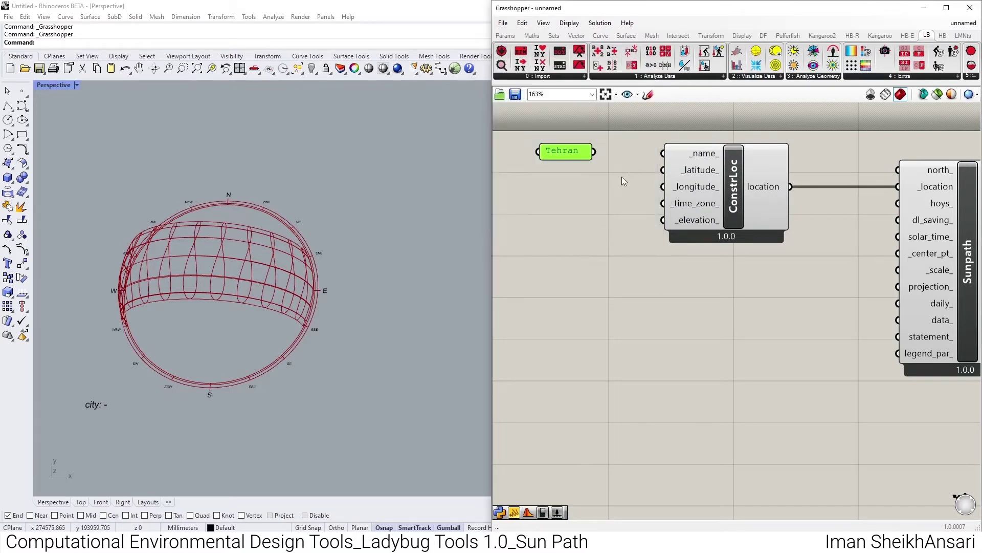
{"action": "left_click_drag", "start_coordinate": [665, 154], "coordinate": [595, 151]}
- Add a panel containing 35.41 and wire it into the Construct Location _latitude_ input
{"action": "double_click", "coordinate": [552, 179]}
{"action": "type", "text": "//"}
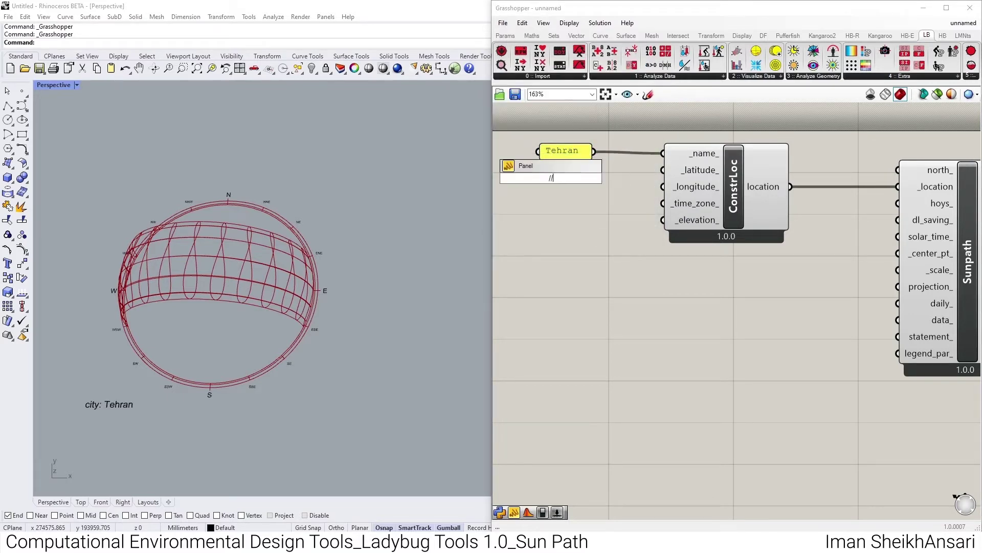
{"action": "type", "text": "35.41"}
{"action": "key", "text": "Return"}
{"action": "left_click_drag", "start_coordinate": [663, 171], "coordinate": [577, 179]}
- Add a panel containing 51.15, wire it into the _longitude_ input, and view the sun path from another angle
{"action": "double_click", "coordinate": [553, 193]}
{"action": "type", "text": "//"}
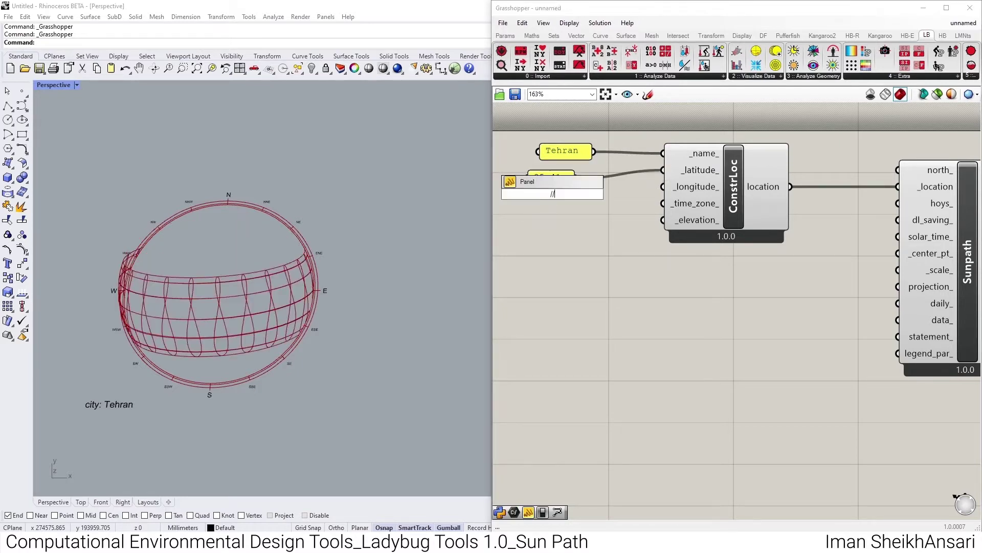
{"action": "type", "text": "51.15"}
{"action": "key", "text": "Return"}
{"action": "left_click_drag", "start_coordinate": [663, 186], "coordinate": [576, 194]}
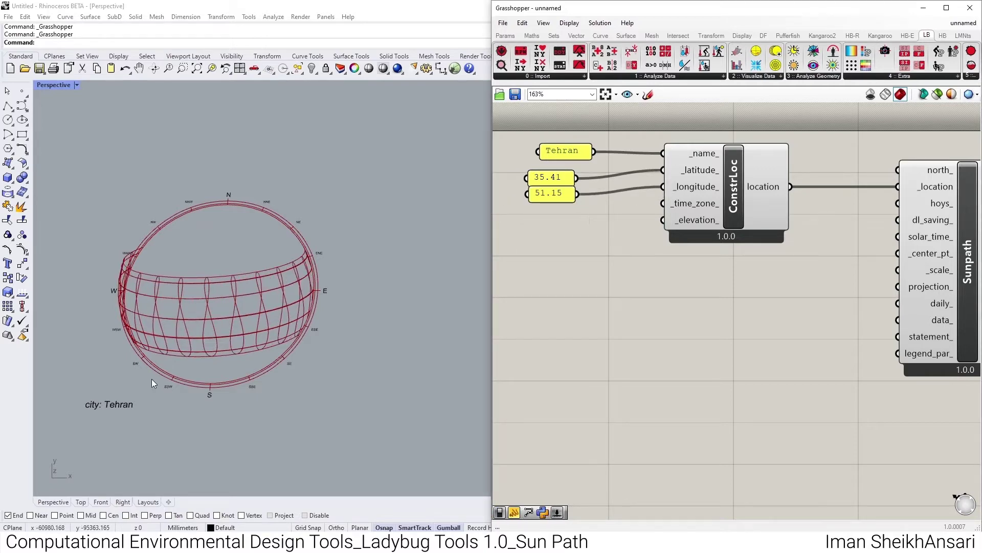
{"action": "right_click_drag", "start_coordinate": [217, 351], "coordinate": [327, 391]}
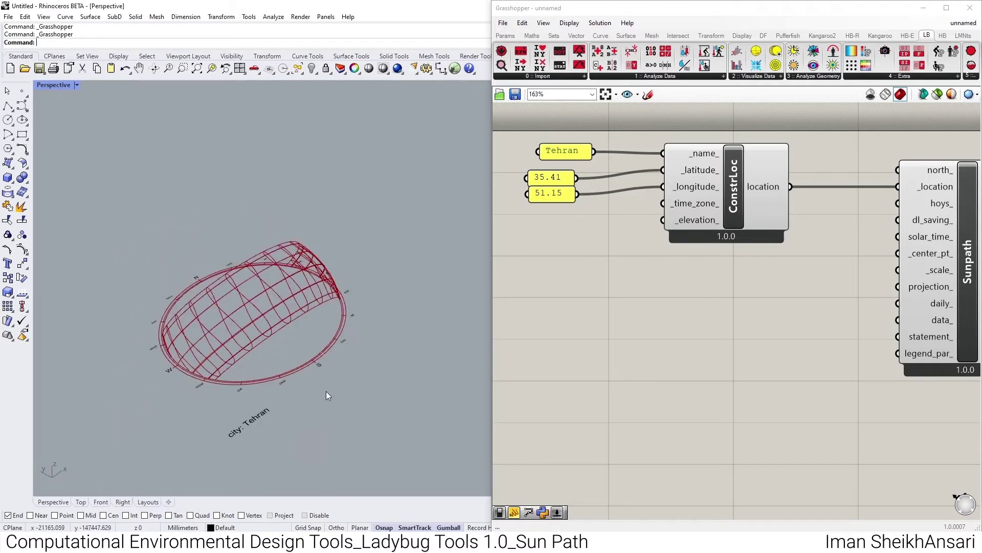
- Align the name, latitude and longitude panels with each other in one column
{"action": "left_click_drag", "start_coordinate": [582, 131], "coordinate": [524, 219]}
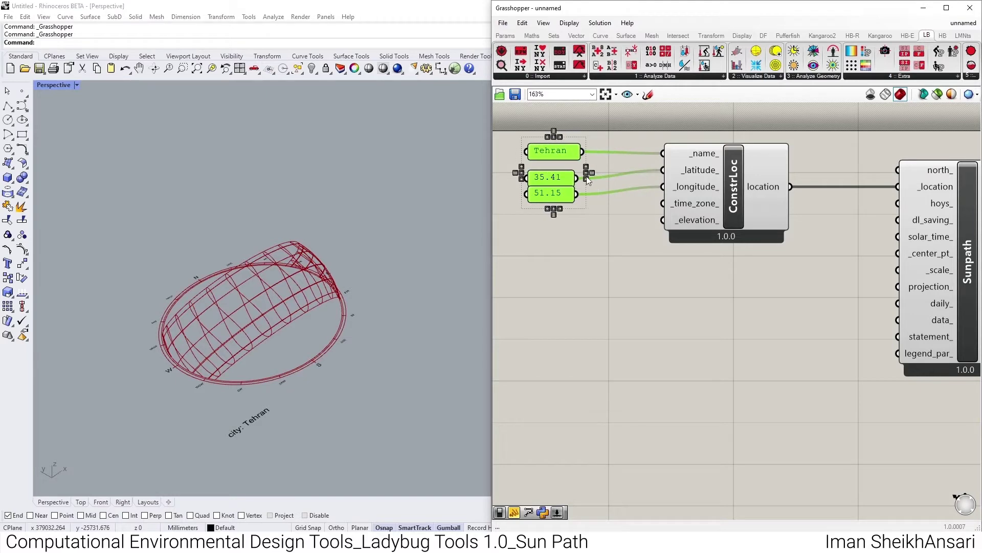
{"action": "left_click", "coordinate": [591, 172]}
{"action": "left_click", "coordinate": [594, 205]}
- Move the Sunpath component farther from Construct Location to make room between them
{"action": "scroll", "coordinate": [542, 198], "scroll_direction": "down", "scroll_amount": 3}
{"action": "right_click_drag", "start_coordinate": [795, 284], "coordinate": [684, 277]}
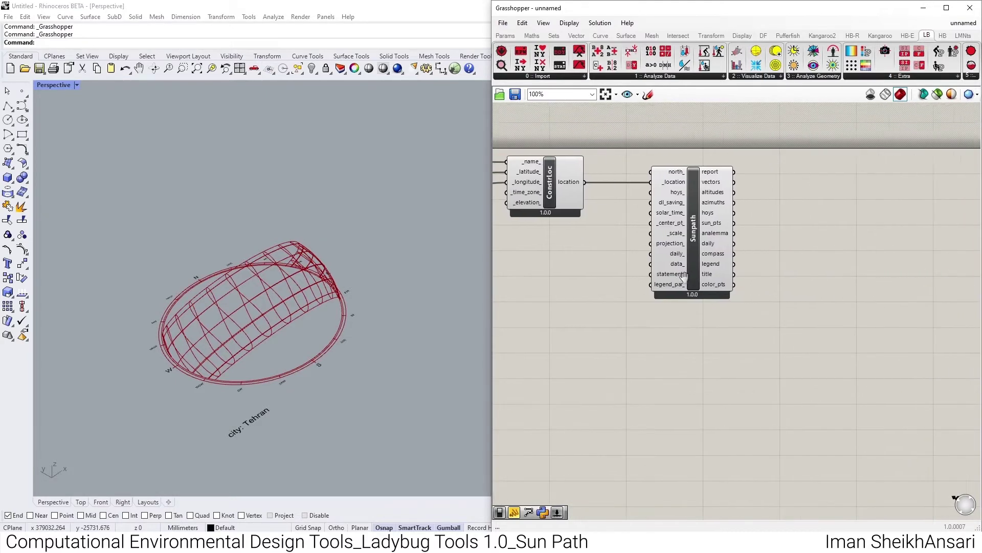
{"action": "left_click_drag", "start_coordinate": [683, 277], "coordinate": [788, 276]}
{"action": "scroll", "coordinate": [783, 197], "scroll_direction": "up", "scroll_amount": 2}
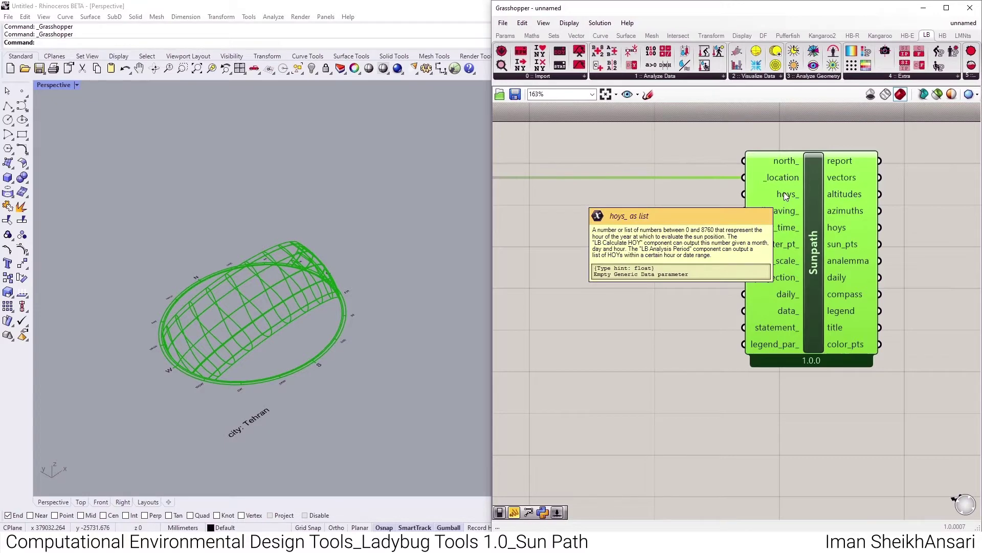
- Add an LB Calculate HOY component and position it between Construct Location and Sunpath, below their wire
{"action": "left_click", "coordinate": [644, 78]}
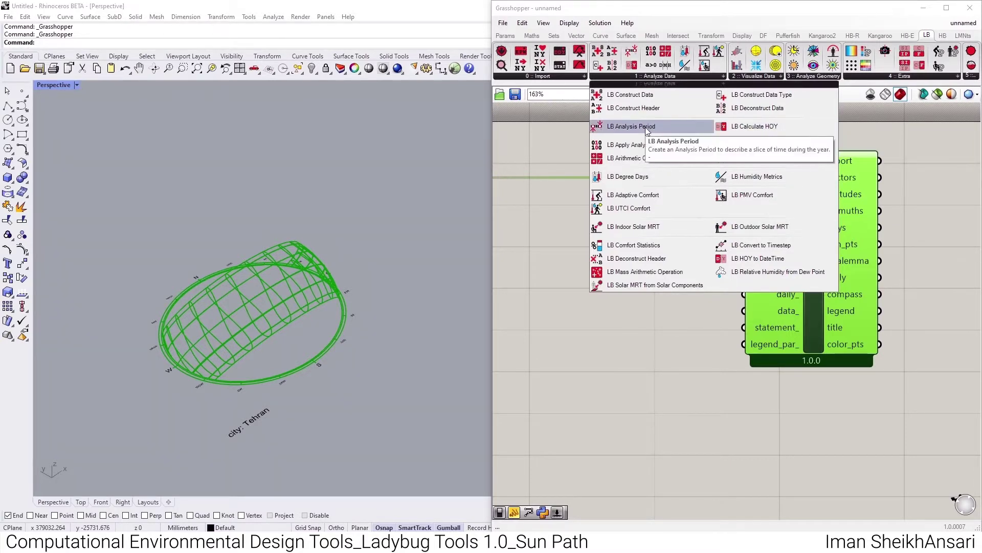
{"action": "left_click", "coordinate": [727, 127]}
{"action": "left_click", "coordinate": [610, 224]}
{"action": "right_click_drag", "start_coordinate": [576, 230], "coordinate": [719, 241]}
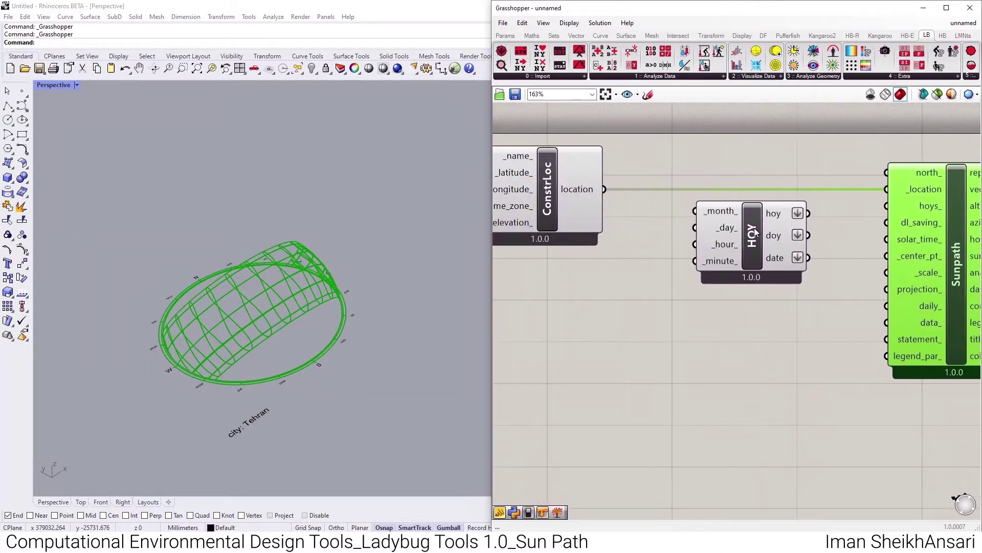
{"action": "left_click_drag", "start_coordinate": [754, 229], "coordinate": [764, 319]}
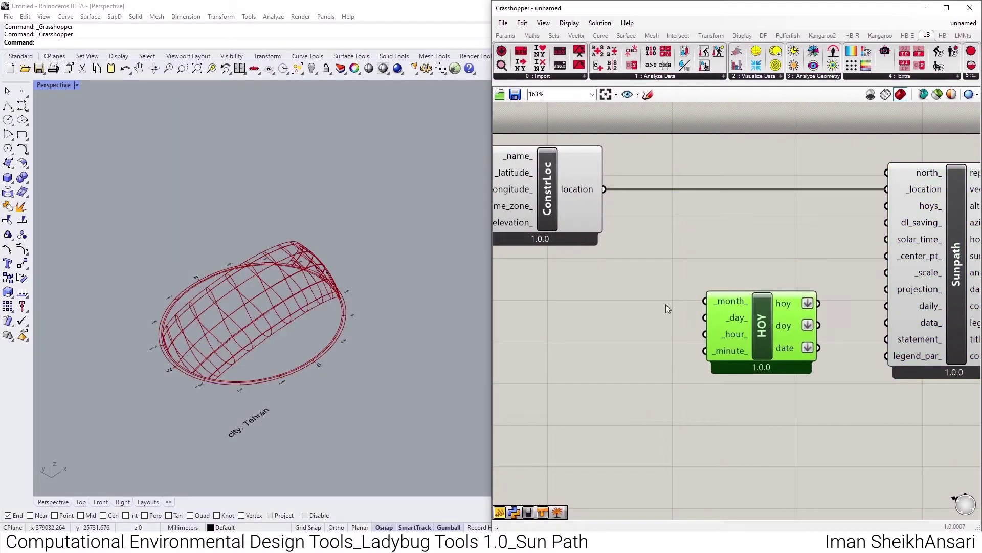
- Create a number slider with the value 12 and wire it into HOY's _month_ input
{"action": "double_click", "coordinate": [616, 300]}
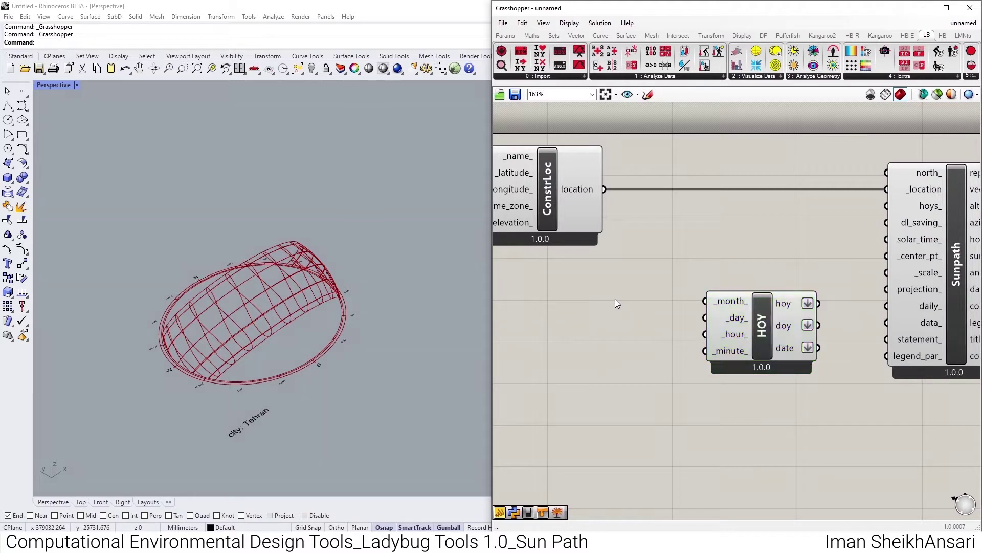
{"action": "type", "text": "12"}
{"action": "key", "text": "Return"}
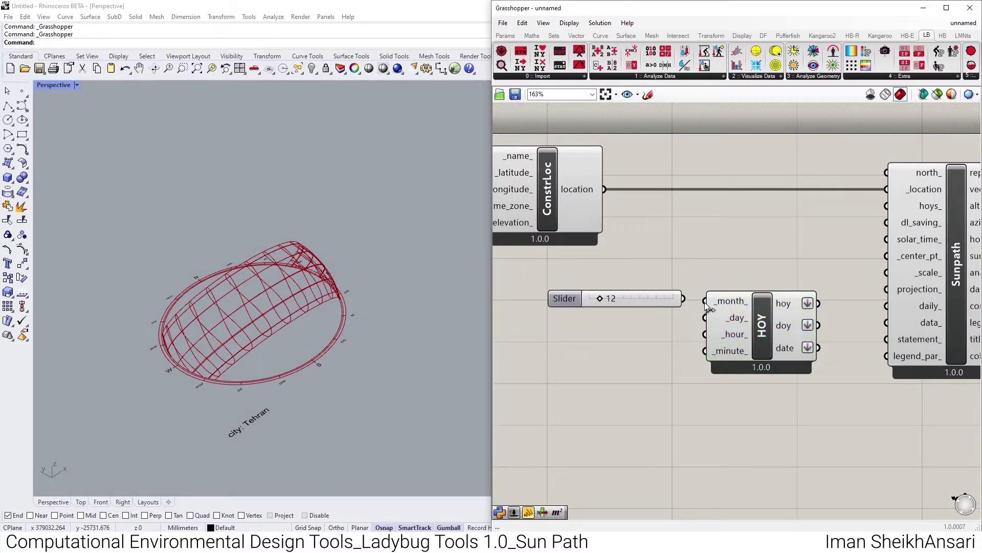
{"action": "left_click_drag", "start_coordinate": [685, 301], "coordinate": [705, 334]}
- Add number sliders for HOY's _day_ and _hour_ inputs, with the day at 21 and the hour at 12
{"action": "double_click", "coordinate": [629, 321]}
{"action": "type", "text": "31"}
{"action": "key", "text": "Return"}
{"action": "double_click", "coordinate": [625, 345]}
{"action": "type", "text": "12"}
{"action": "key", "text": "Return"}
- Wire the hoy output into Sunpath's hoys_ input and inspect the sun position on the path
{"action": "mouse_move", "coordinate": [790, 304]}
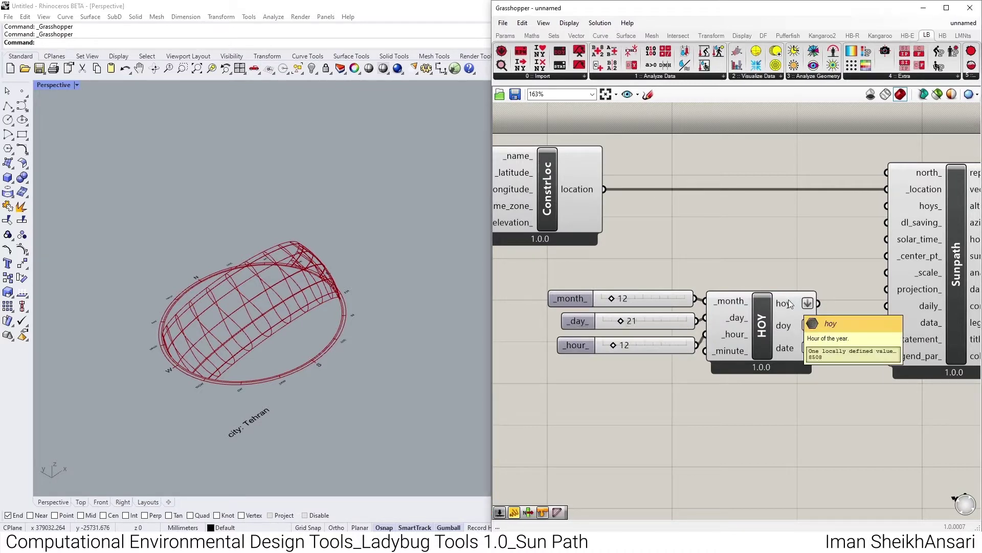
{"action": "left_click_drag", "start_coordinate": [818, 303], "coordinate": [887, 205]}
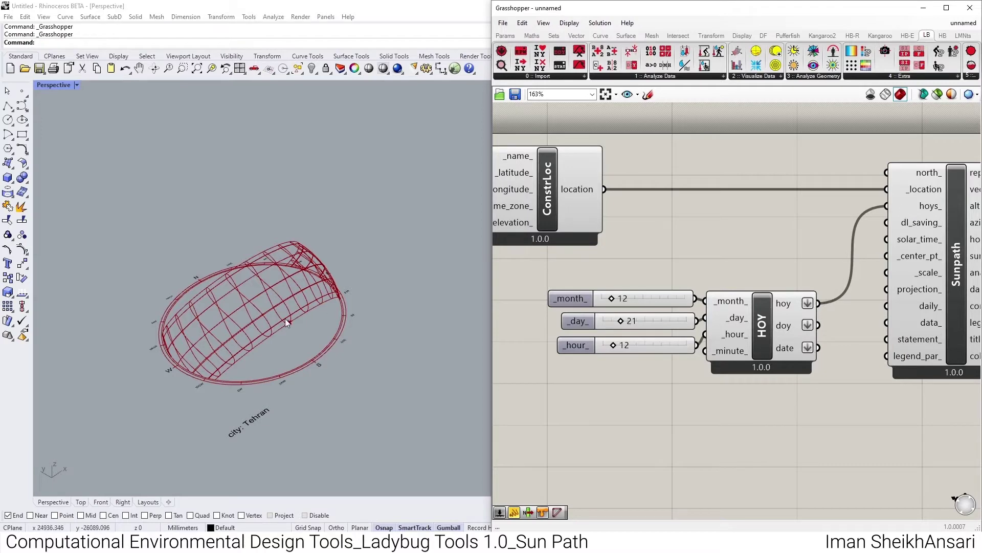
{"action": "scroll", "coordinate": [291, 336], "scroll_direction": "up", "scroll_amount": 3}
{"action": "scroll", "coordinate": [291, 335], "scroll_direction": "down", "scroll_amount": 2}
- Add a Vector Display component beside the Sunpath outputs
{"action": "right_click_drag", "start_coordinate": [807, 280], "coordinate": [705, 273]}
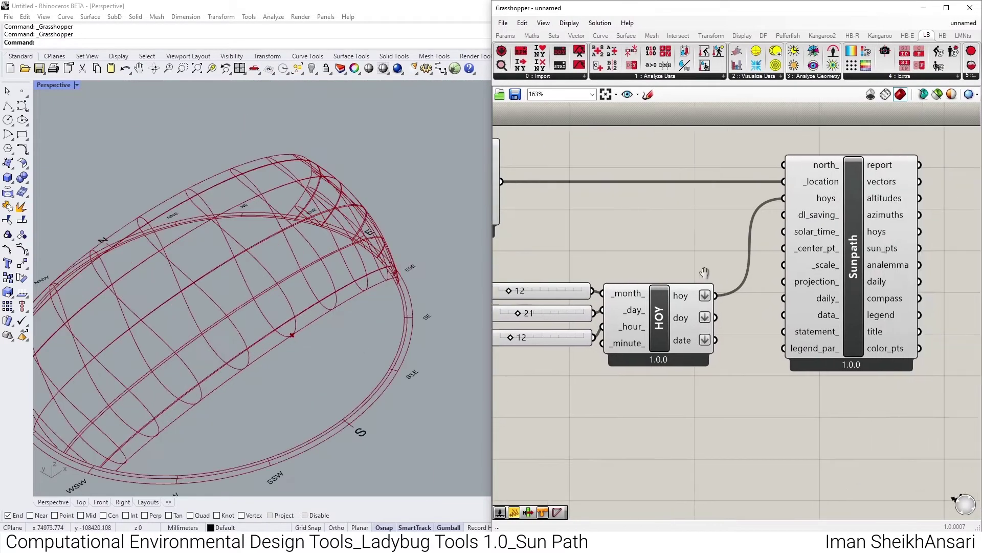
{"action": "scroll", "coordinate": [570, 265], "scroll_direction": "down", "scroll_amount": 2}
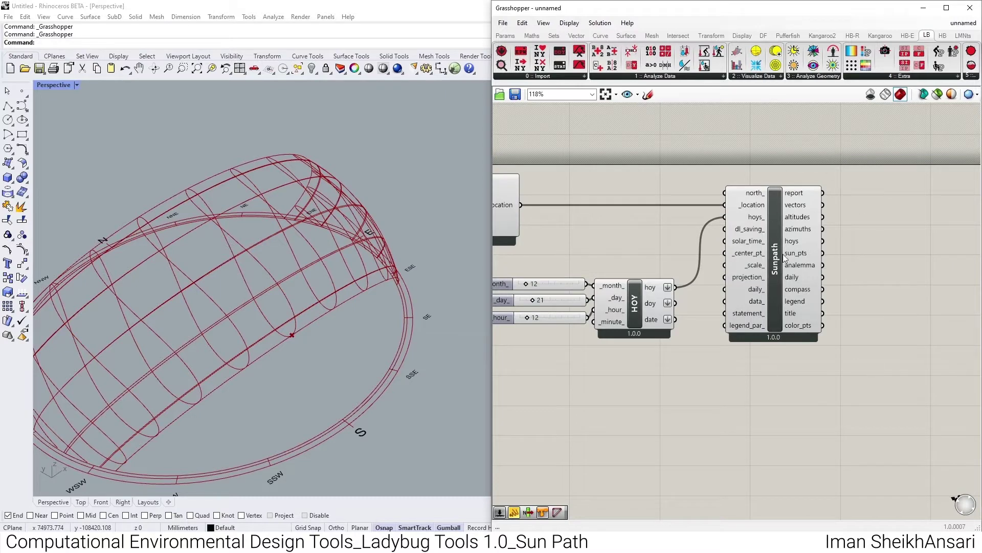
{"action": "mouse_move", "coordinate": [800, 208]}
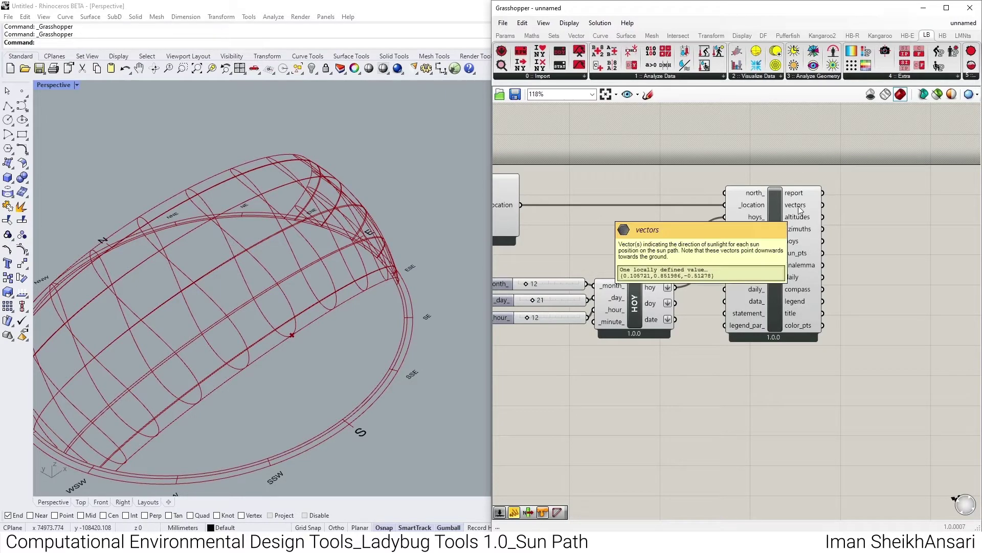
{"action": "double_click", "coordinate": [913, 219]}
{"action": "type", "text": "displ"}
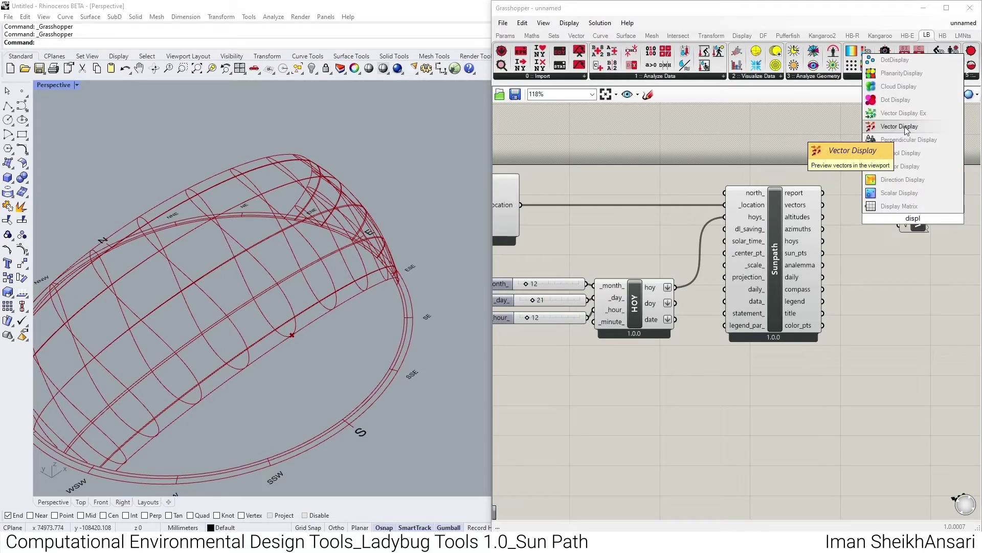
{"action": "left_click", "coordinate": [905, 127]}
- Wire Sunpath's sun_pts into the Vector Display A input and vectors into V, and look closely at the sun point
{"action": "scroll", "coordinate": [899, 224], "scroll_direction": "up", "scroll_amount": 2}
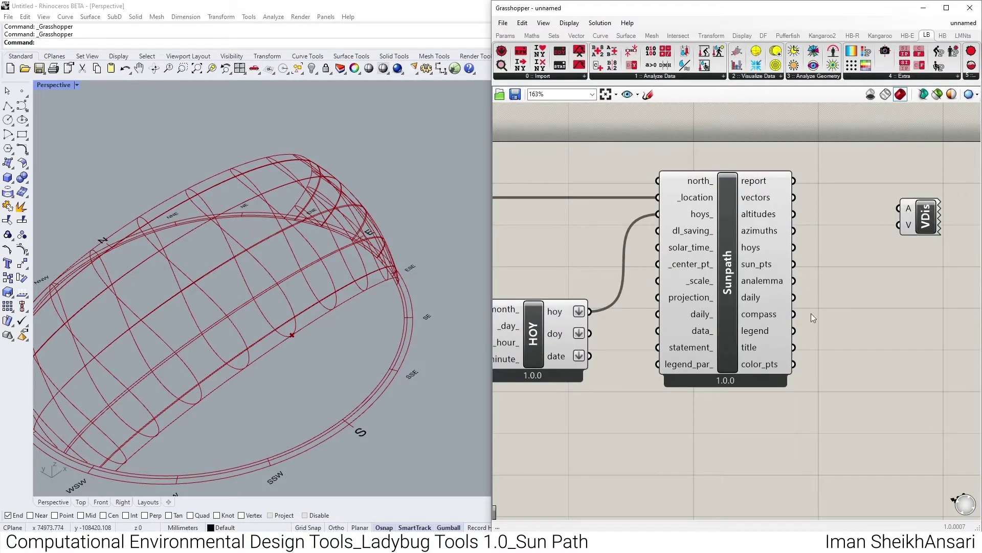
{"action": "left_click_drag", "start_coordinate": [793, 264], "coordinate": [794, 198]}
{"action": "scroll", "coordinate": [298, 364], "scroll_direction": "up", "scroll_amount": 6}
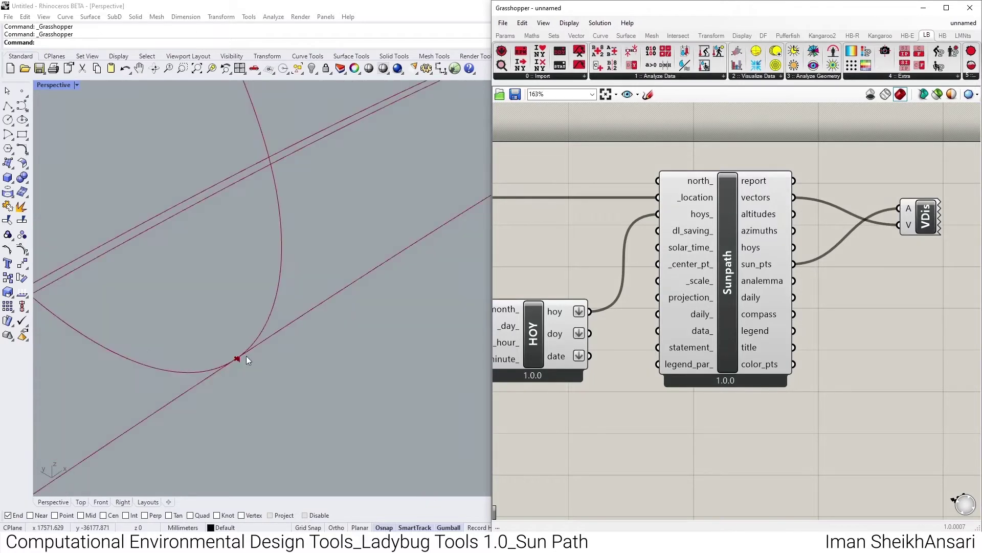
- Add a Vector Display Ex component below the Vector Display component
{"action": "double_click", "coordinate": [895, 337]}
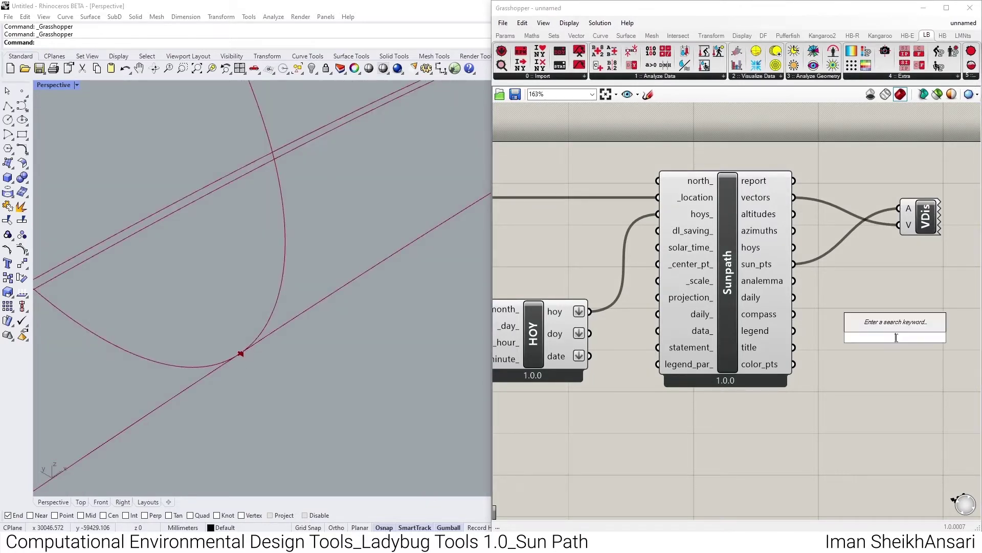
{"action": "type", "text": "displk="}
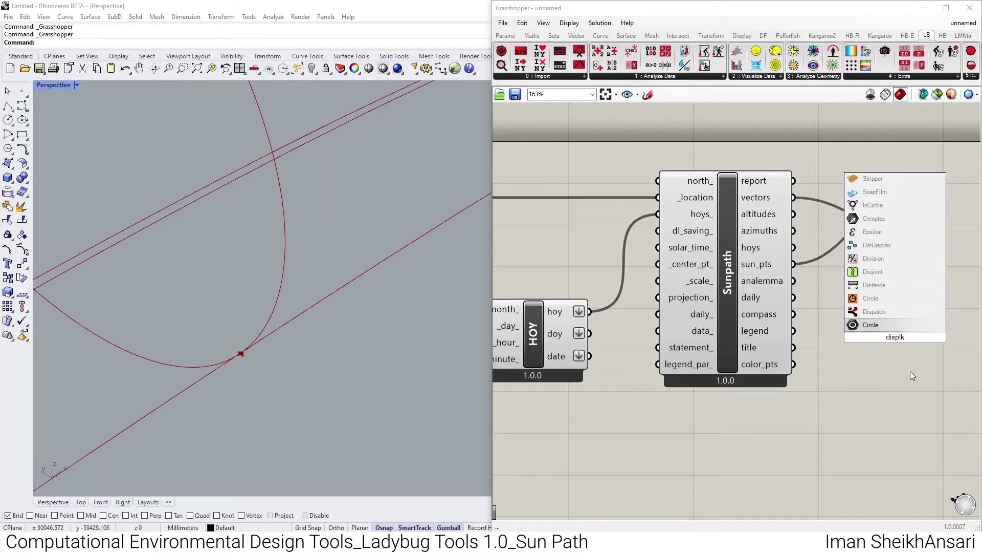
{"action": "left_click", "coordinate": [905, 229]}
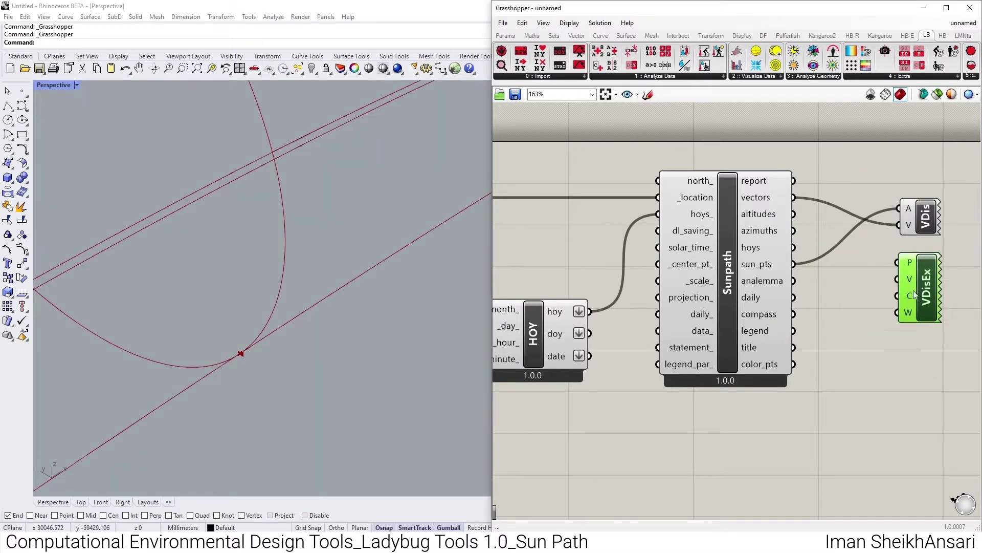
- Wire Sunpath's sun_pts and vectors into Vector Display Ex's P and V inputs, and feed a slider of 100 into its W input
{"action": "left_click_drag", "start_coordinate": [915, 258], "coordinate": [798, 269]}
{"action": "left_click_drag", "start_coordinate": [794, 198], "coordinate": [903, 270]}
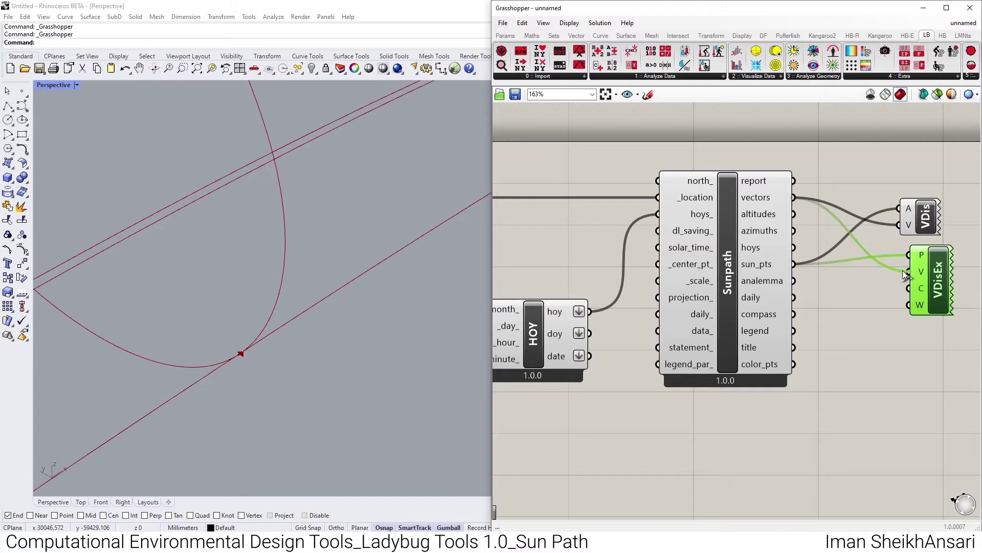
{"action": "double_click", "coordinate": [860, 330]}
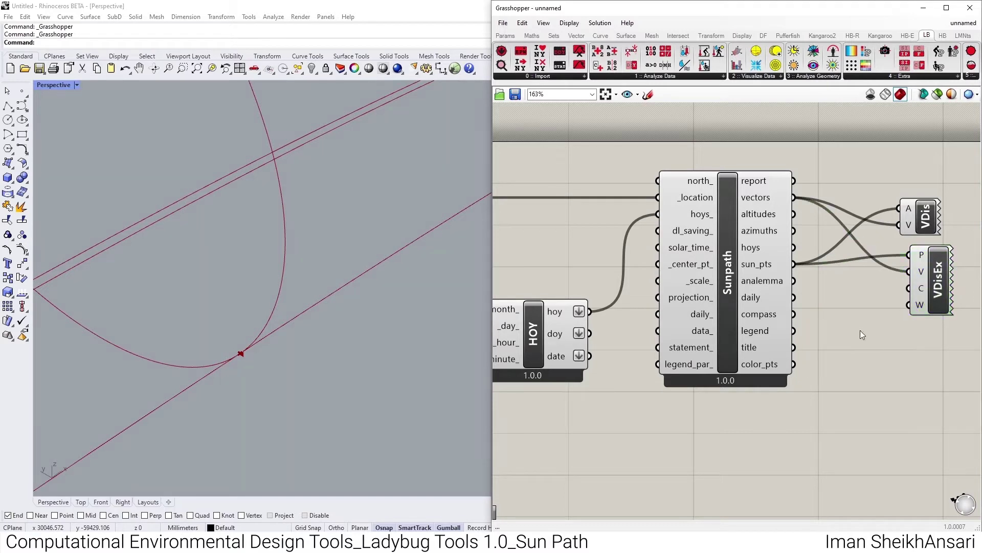
{"action": "type", "text": "100"}
{"action": "key", "text": "Return"}
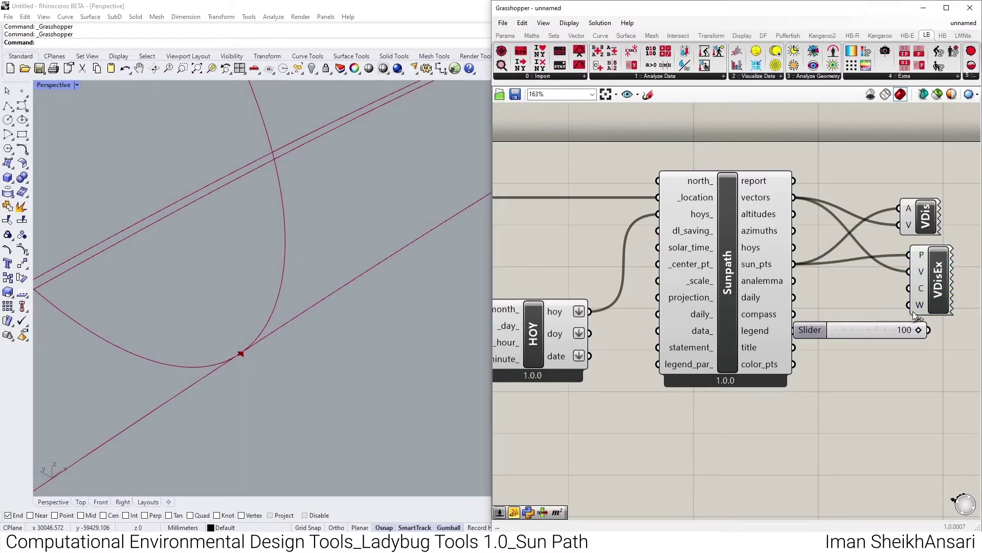
{"action": "scroll", "coordinate": [296, 219], "scroll_direction": "up", "scroll_amount": 12}
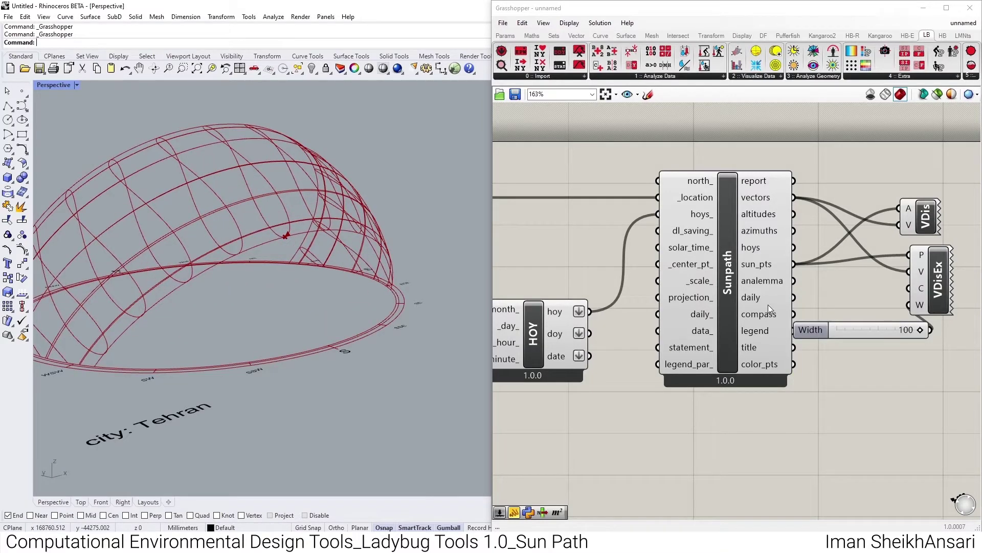
- Delete both vector display components and the width slider beside Sunpath
{"action": "scroll", "coordinate": [675, 250], "scroll_direction": "down", "scroll_amount": 3}
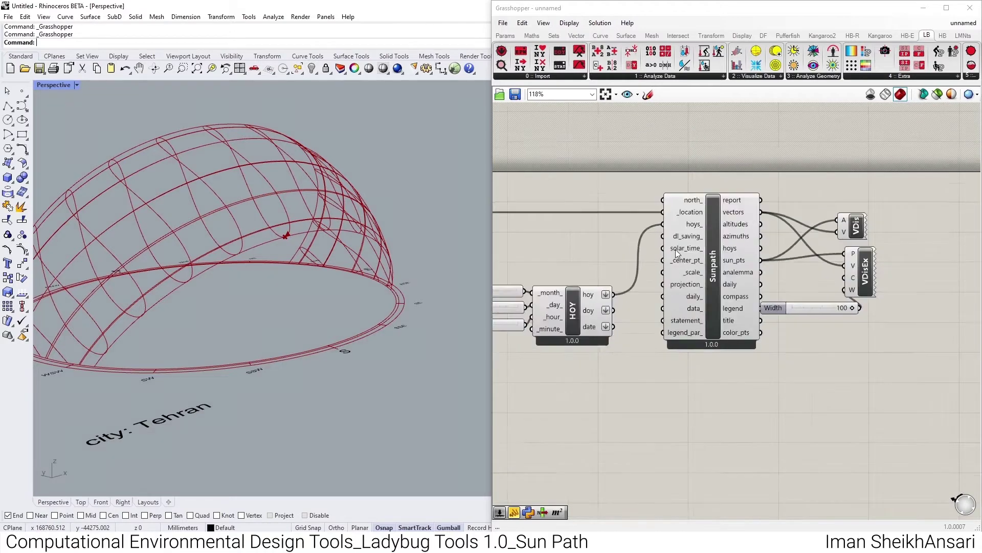
{"action": "left_click_drag", "start_coordinate": [886, 204], "coordinate": [797, 336]}
{"action": "key", "text": "Delete"}
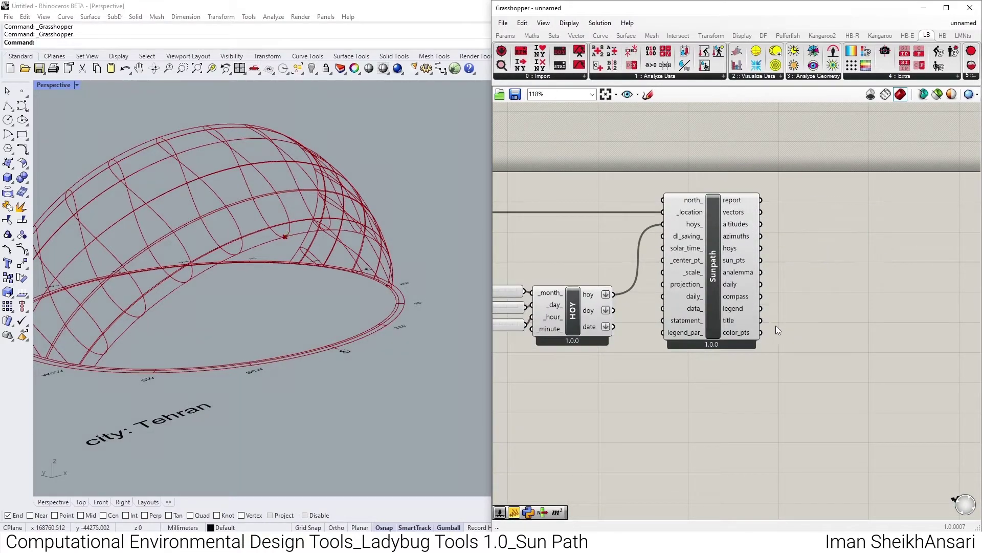
- Move Sunpath away from the location component and place the HOY component with its sliders above, clearing space before Sunpath
{"action": "left_click_drag", "start_coordinate": [710, 285], "coordinate": [842, 285]}
{"action": "scroll", "coordinate": [827, 288], "scroll_direction": "down", "scroll_amount": 3}
{"action": "left_click_drag", "start_coordinate": [739, 288], "coordinate": [722, 166]}
{"action": "left_click_drag", "start_coordinate": [743, 112], "coordinate": [656, 190]}
- Add an LB Analysis Period component between Construct Location and Sunpath
{"action": "left_click", "coordinate": [676, 76]}
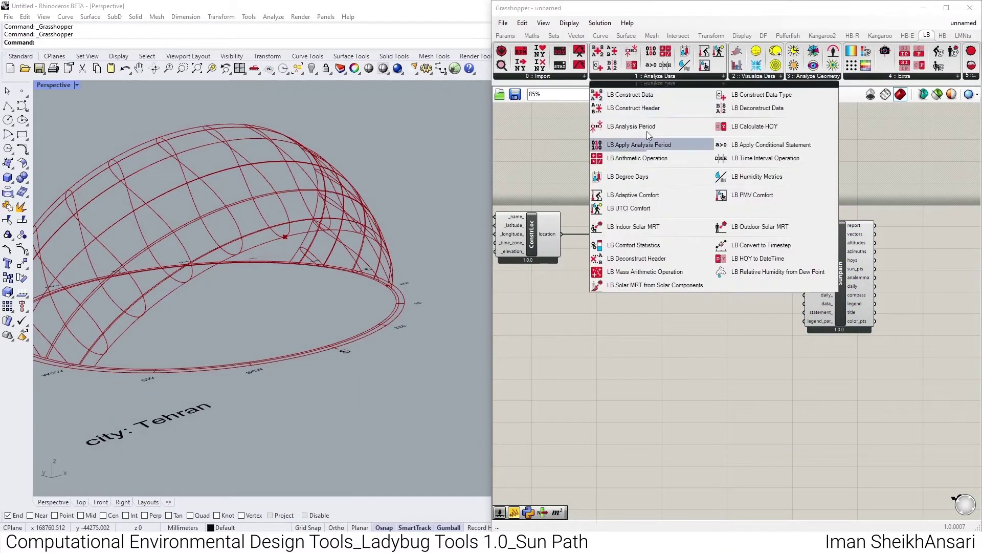
{"action": "left_click", "coordinate": [660, 127]}
{"action": "left_click", "coordinate": [726, 242]}
{"action": "scroll", "coordinate": [744, 252], "scroll_direction": "up", "scroll_amount": 2}
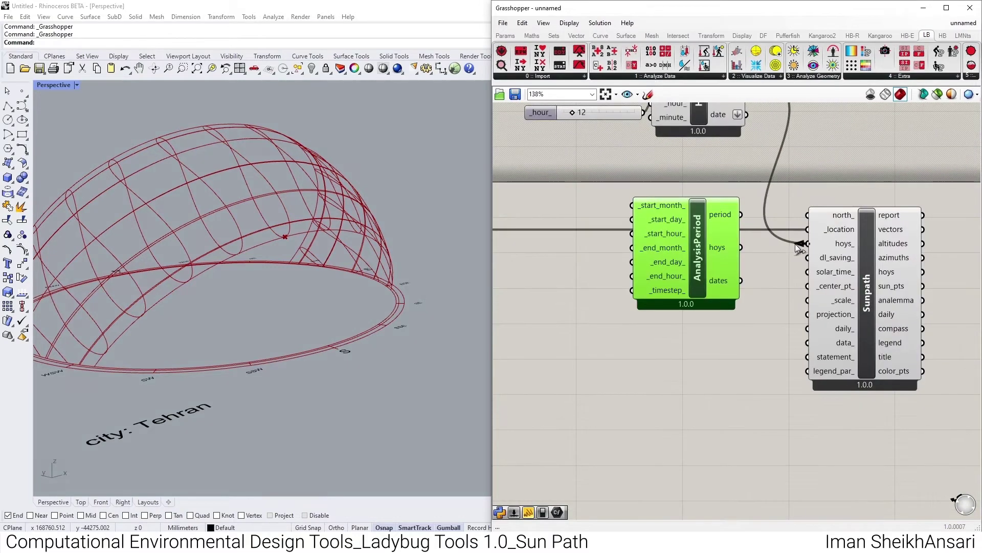
- Wire Analysis Period's hoys output into Sunpath's hoys_ input in place of the HOY connection, and inspect the resulting sun positions
{"action": "left_click_drag", "start_coordinate": [763, 248], "coordinate": [807, 244]}
{"action": "scroll", "coordinate": [381, 228], "scroll_direction": "down", "scroll_amount": 2}
{"action": "scroll", "coordinate": [382, 229], "scroll_direction": "up", "scroll_amount": 5}
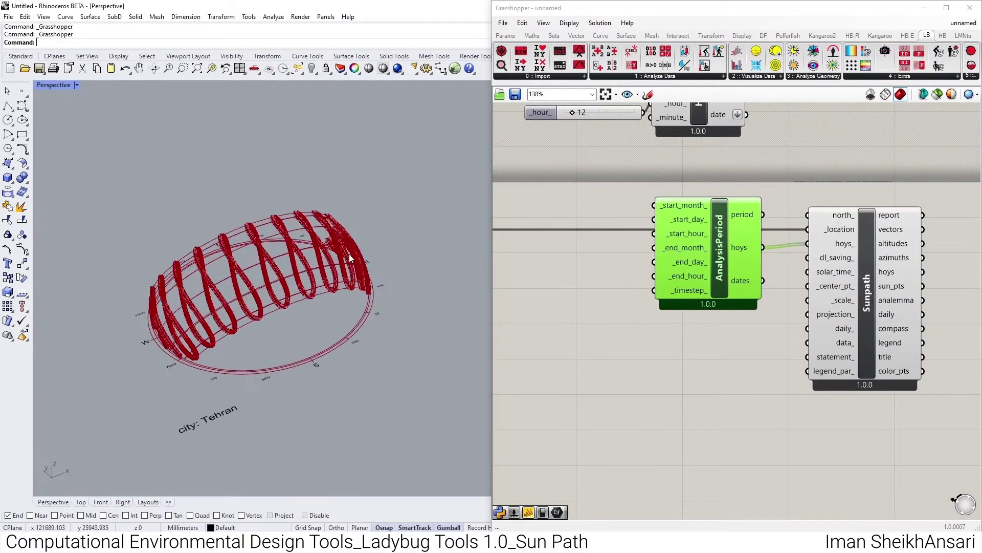
{"action": "scroll", "coordinate": [647, 291], "scroll_direction": "up", "scroll_amount": 1}
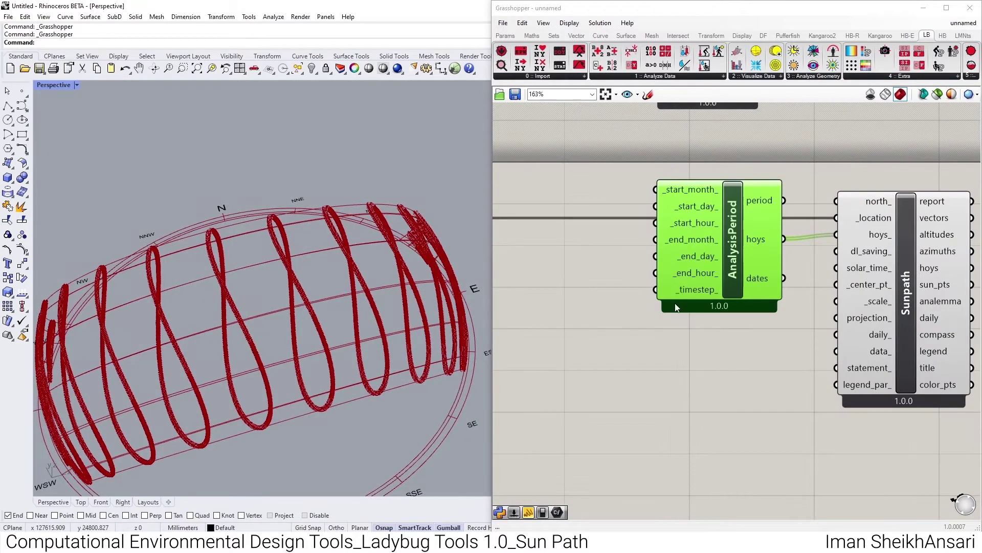
- Move Analysis Period up, add a Boolean Toggle below it and wire the toggle into Sunpath's solar_time_ input
{"action": "left_click_drag", "start_coordinate": [721, 287], "coordinate": [703, 222]}
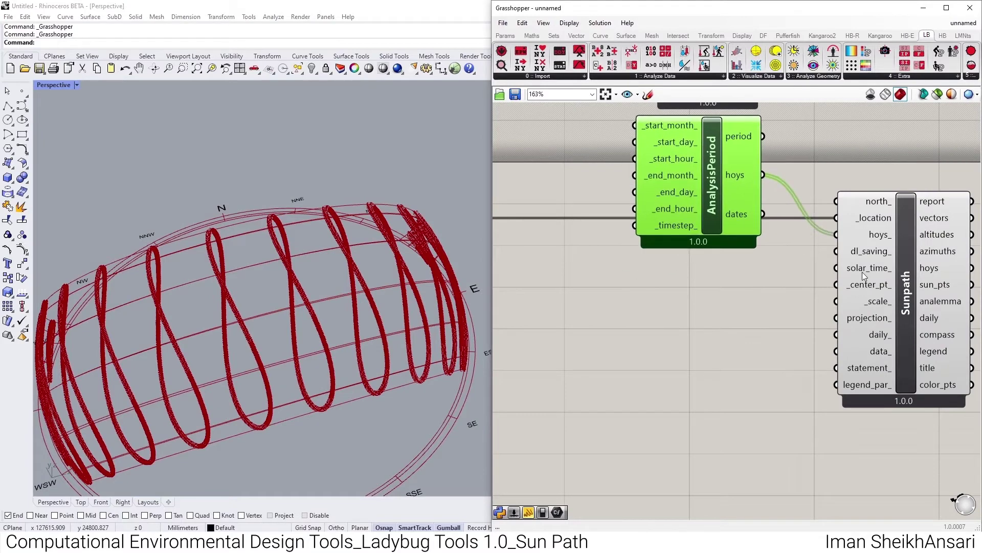
{"action": "mouse_move", "coordinate": [864, 276]}
{"action": "double_click", "coordinate": [695, 282]}
{"action": "type", "text": "tog"}
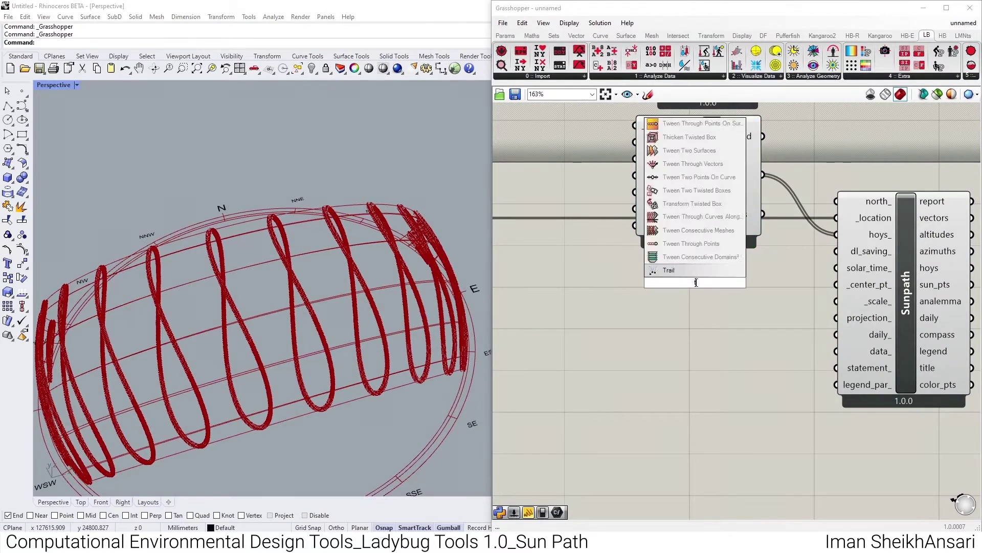
{"action": "left_click", "coordinate": [712, 270]}
{"action": "left_click_drag", "start_coordinate": [740, 282], "coordinate": [837, 267]}
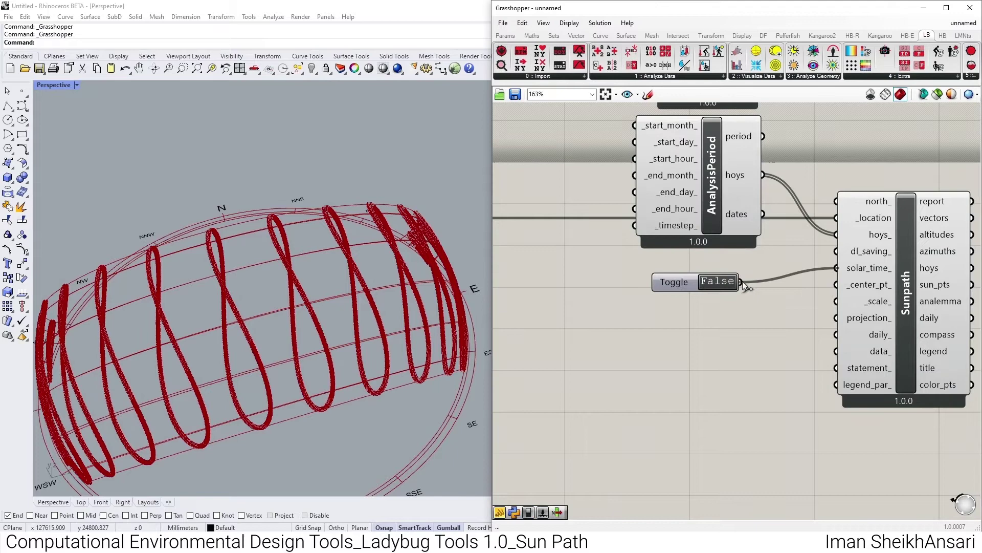
- Set the solar_time_ toggle to True, inspect the sun path in perspective, and set the toggle back to False
{"action": "double_click", "coordinate": [721, 281]}
{"action": "scroll", "coordinate": [391, 236], "scroll_direction": "down", "scroll_amount": 6}
{"action": "right_click_drag", "start_coordinate": [391, 235], "coordinate": [359, 272]}
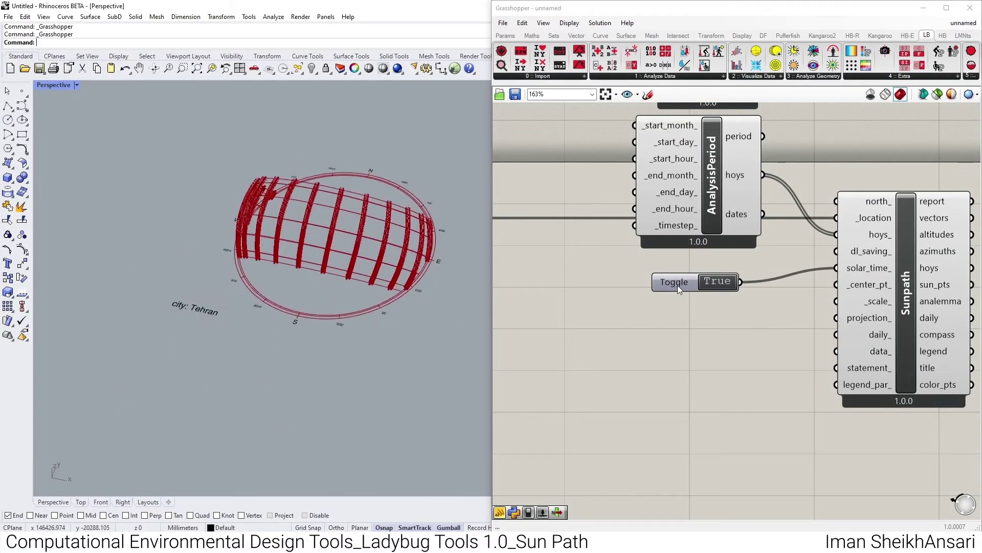
{"action": "double_click", "coordinate": [716, 281]}
{"action": "scroll", "coordinate": [414, 252], "scroll_direction": "up", "scroll_amount": 5}
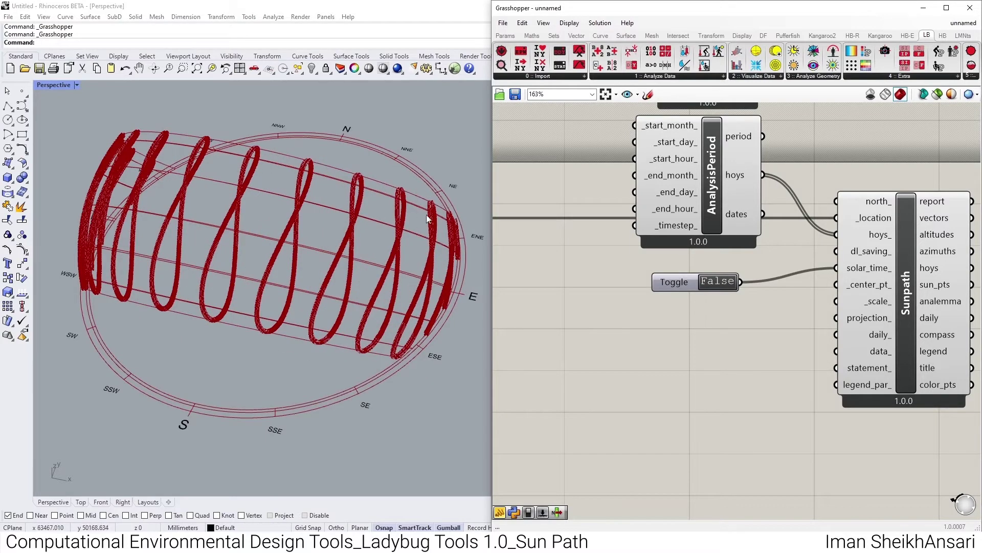
{"action": "left_click_drag", "start_coordinate": [675, 281], "coordinate": [692, 274]}
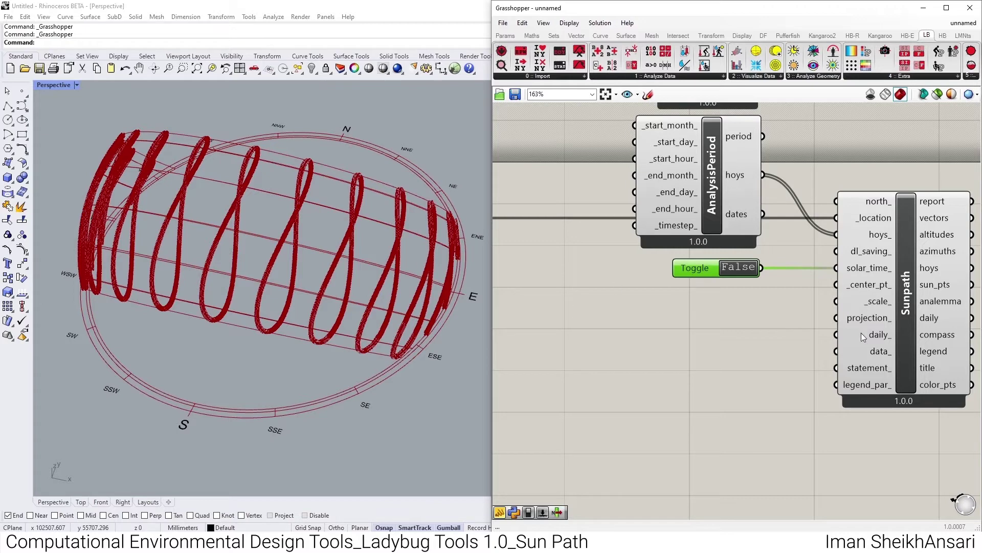
- Add a panel reading Orthographic below the toggle and wire it into Sunpath's projection_ input
{"action": "mouse_move", "coordinate": [870, 318]}
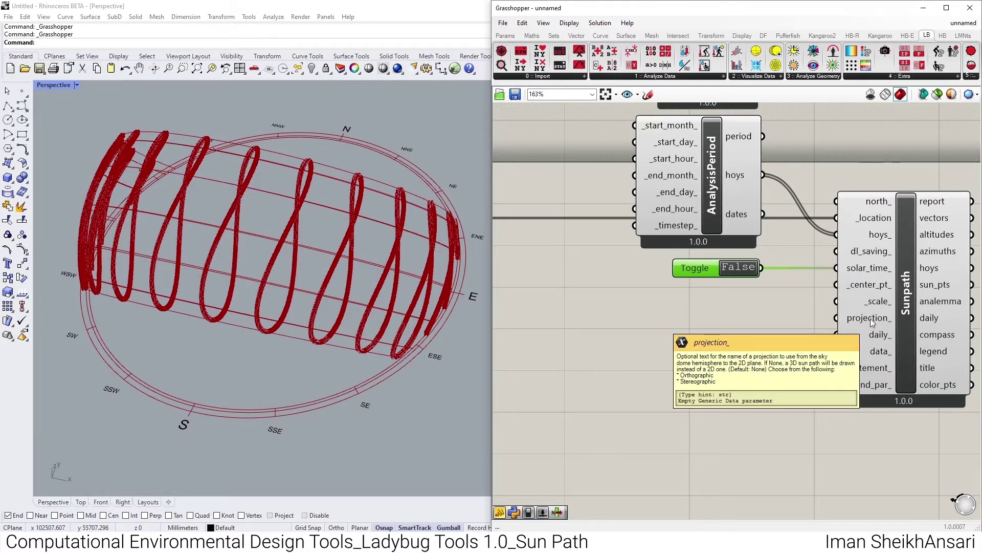
{"action": "double_click", "coordinate": [722, 306]}
{"action": "type", "text": "//"}
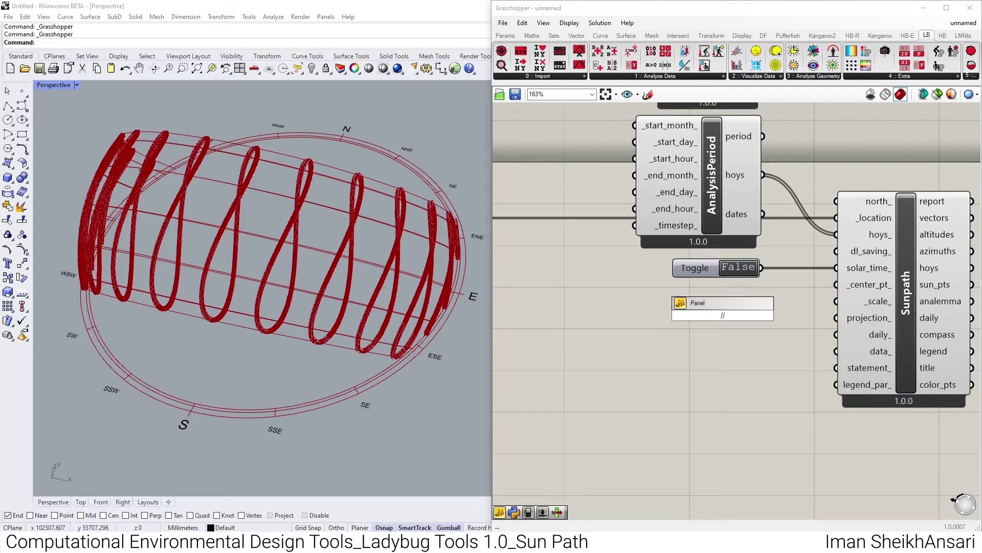
{"action": "type", "text": "Orthographic"}
{"action": "key", "text": "Return"}
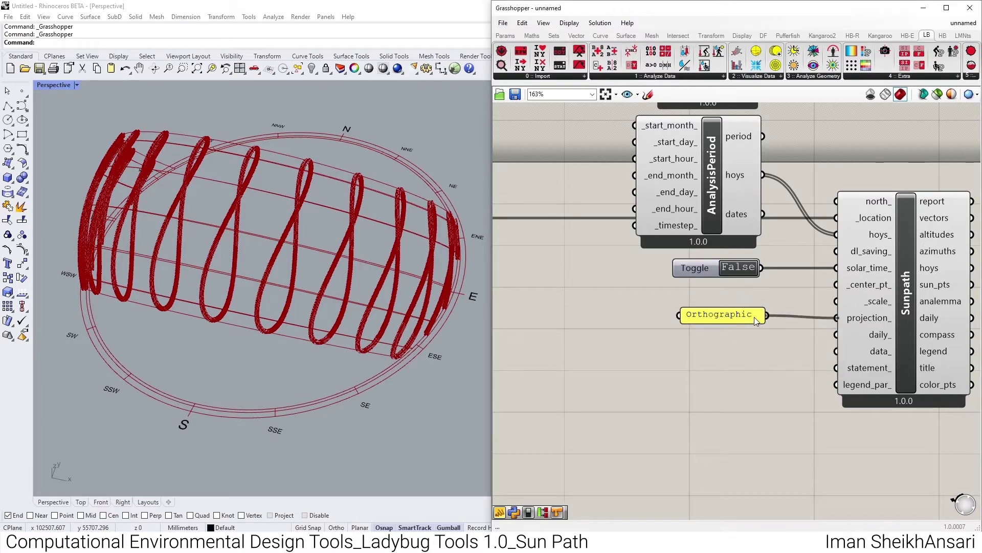
- Examine the orthographic sun path projection in Rhino's Top view
{"action": "right_click_drag", "start_coordinate": [266, 287], "coordinate": [236, 353]}
{"action": "left_click", "coordinate": [86, 502]}
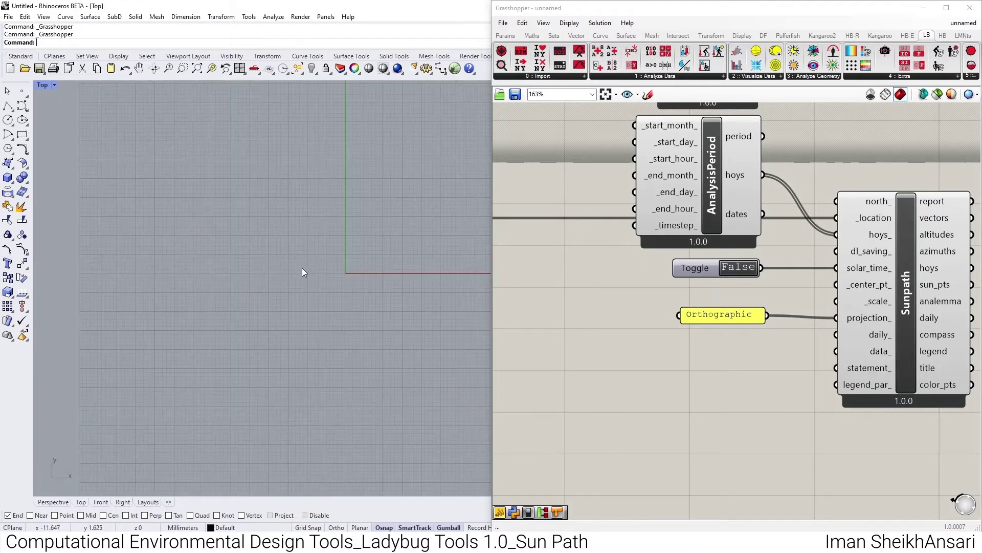
{"action": "scroll", "coordinate": [302, 272], "scroll_direction": "down", "scroll_amount": 10}
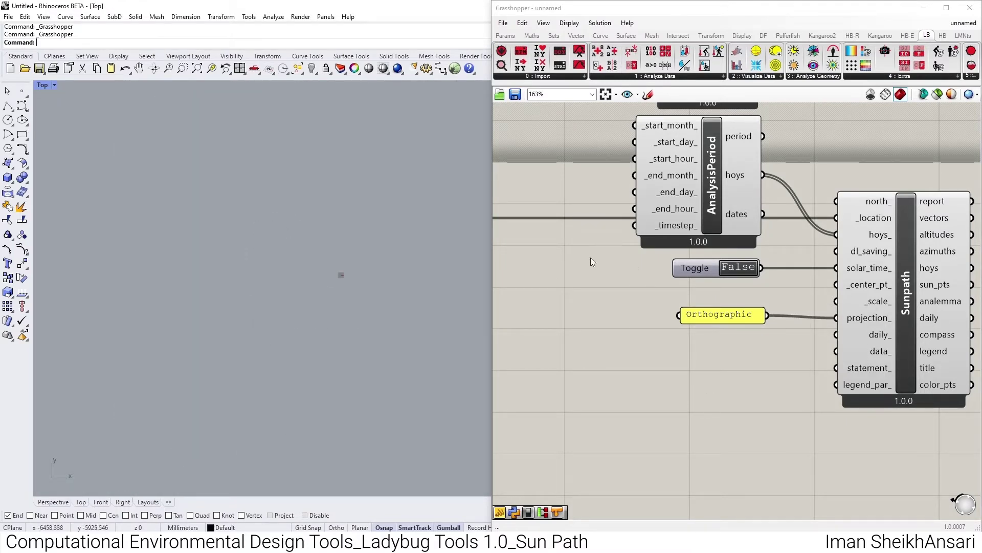
{"action": "scroll", "coordinate": [287, 281], "scroll_direction": "up", "scroll_amount": 10}
{"action": "scroll", "coordinate": [286, 282], "scroll_direction": "down", "scroll_amount": 3}
{"action": "scroll", "coordinate": [287, 286], "scroll_direction": "down", "scroll_amount": 6}
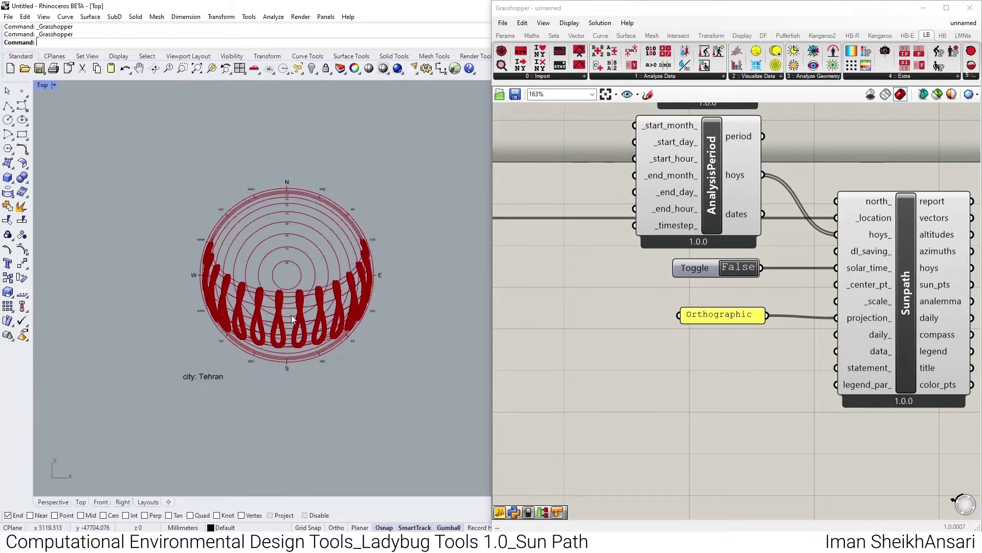
{"action": "scroll", "coordinate": [287, 359], "scroll_direction": "up", "scroll_amount": 4}
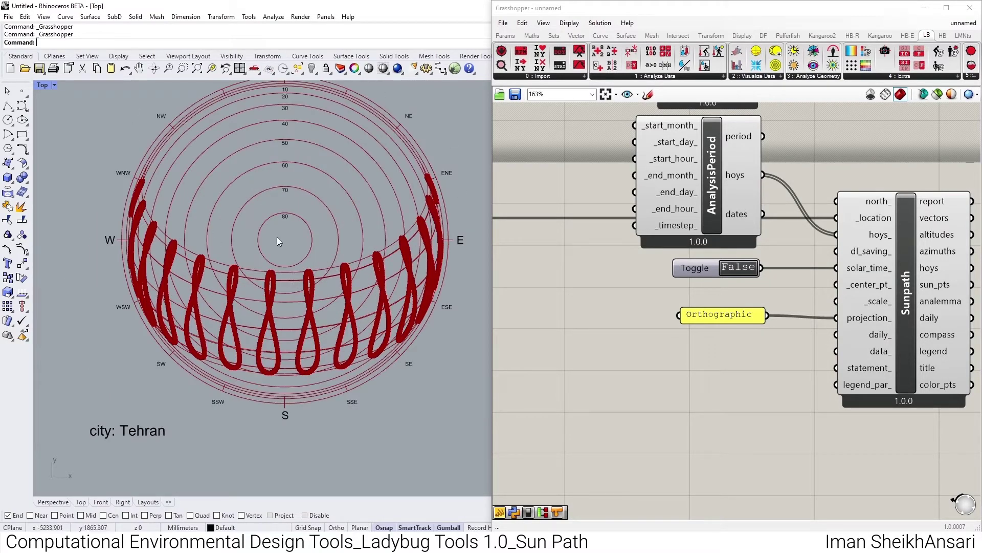
- Delete the Orthographic panel feeding Sunpath's projection_ input
{"action": "scroll", "coordinate": [277, 237], "scroll_direction": "down", "scroll_amount": 3}
{"action": "left_click_drag", "start_coordinate": [778, 299], "coordinate": [709, 340]}
{"action": "key", "text": "Delete"}
- Add an LB EPWmap component below Construct Location
{"action": "scroll", "coordinate": [711, 311], "scroll_direction": "down", "scroll_amount": 4}
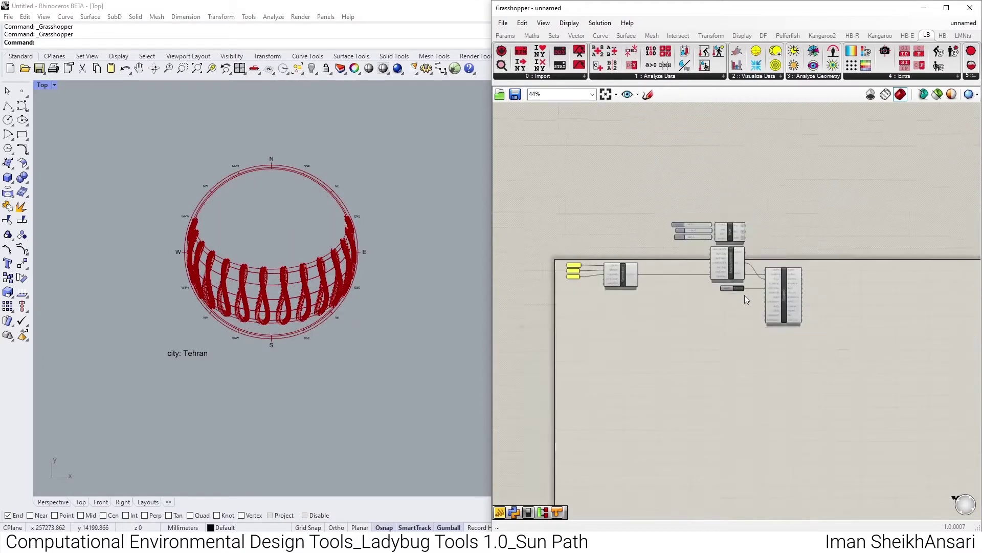
{"action": "left_click", "coordinate": [541, 77]}
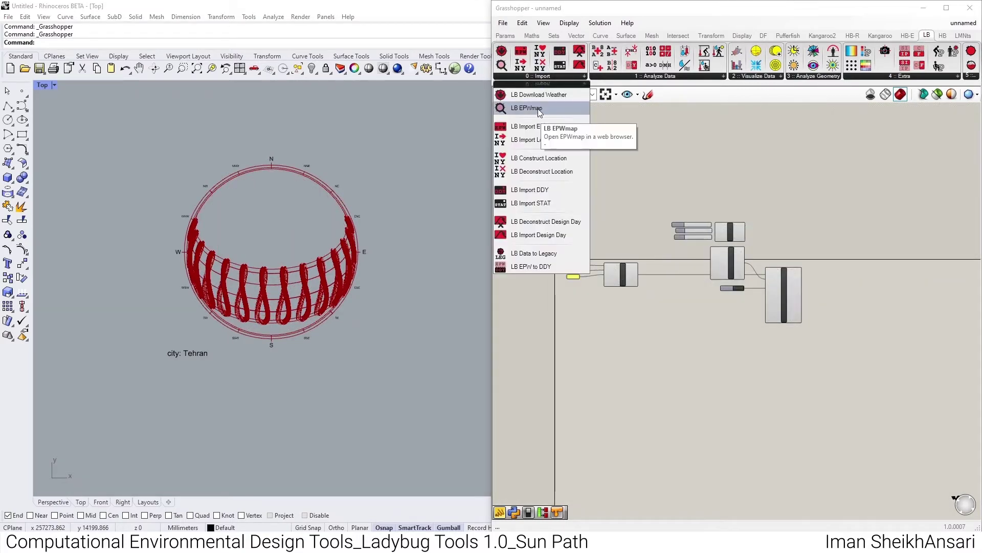
{"action": "left_click_drag", "start_coordinate": [539, 109], "coordinate": [607, 308]}
{"action": "scroll", "coordinate": [607, 307], "scroll_direction": "up", "scroll_amount": 4}
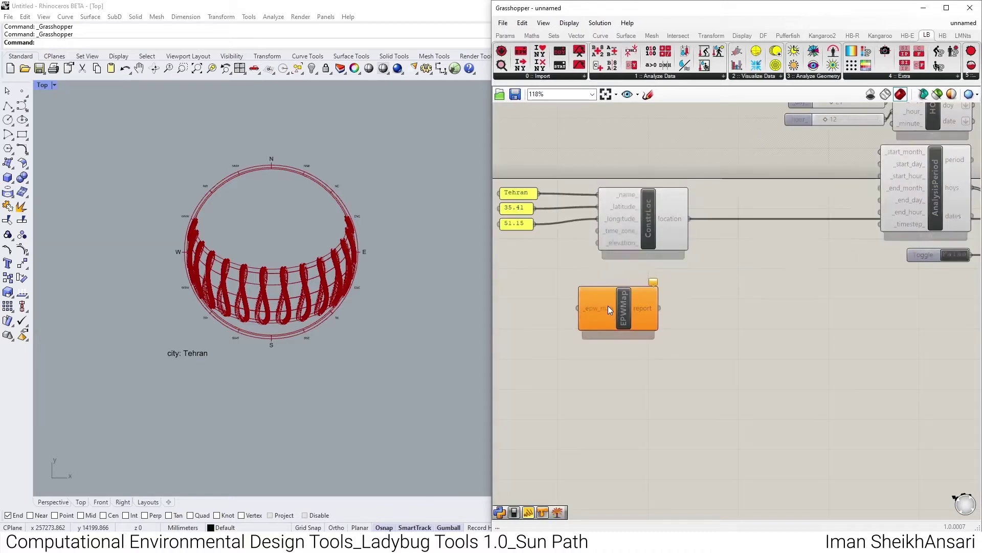
- Add a Boolean Toggle, wire it into EPWmap's _epw_map input and set it to True
{"action": "double_click", "coordinate": [540, 289]}
{"action": "type", "text": "tog"}
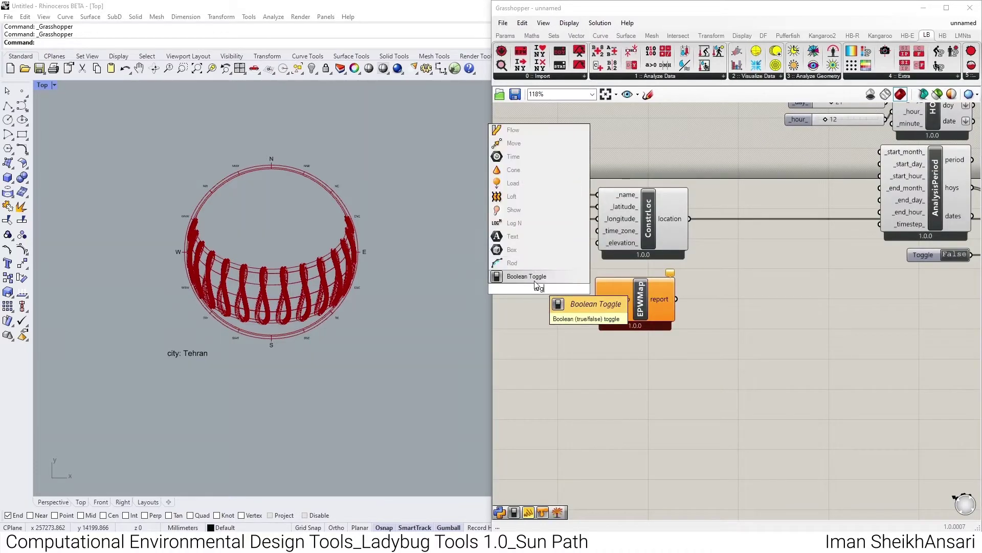
{"action": "left_click", "coordinate": [538, 277]}
{"action": "scroll", "coordinate": [598, 306], "scroll_direction": "up", "scroll_amount": 5}
{"action": "left_click_drag", "start_coordinate": [593, 295], "coordinate": [556, 278]}
{"action": "double_click", "coordinate": [539, 278]}
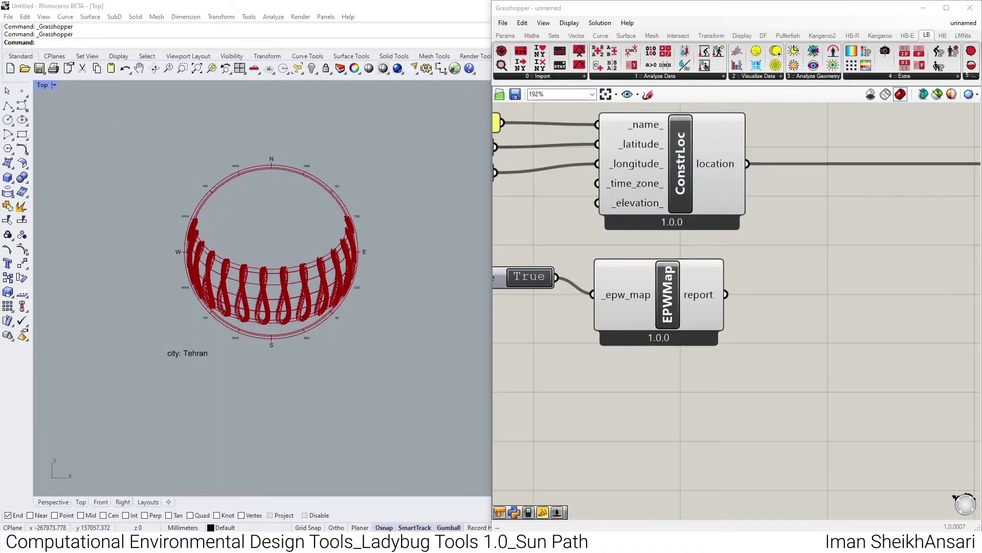
- In the browser's EPW map, copy the weather file link for Tehran Mehrabad Intl AP to the clipboard
{"action": "scroll", "coordinate": [626, 287], "scroll_direction": "up", "scroll_amount": 15}
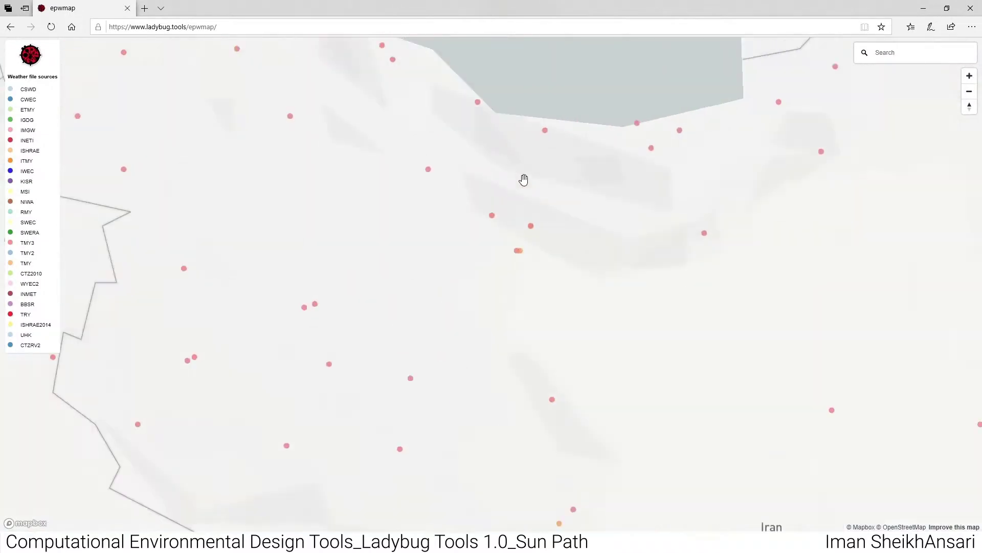
{"action": "left_click", "coordinate": [534, 252]}
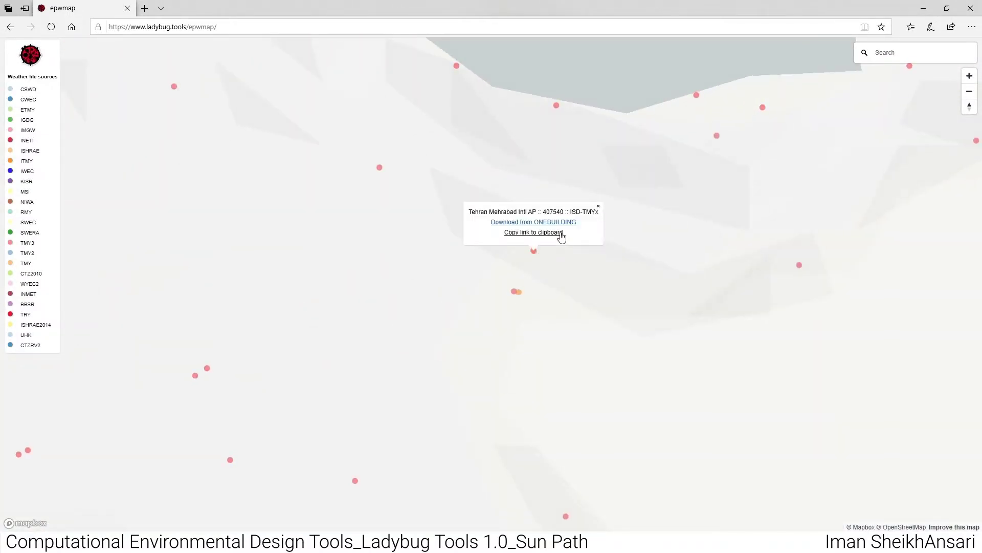
{"action": "left_click", "coordinate": [924, 9]}
- Back in Grasshopper, add an LB Download Weather component below EPWmap
{"action": "left_click", "coordinate": [584, 76]}
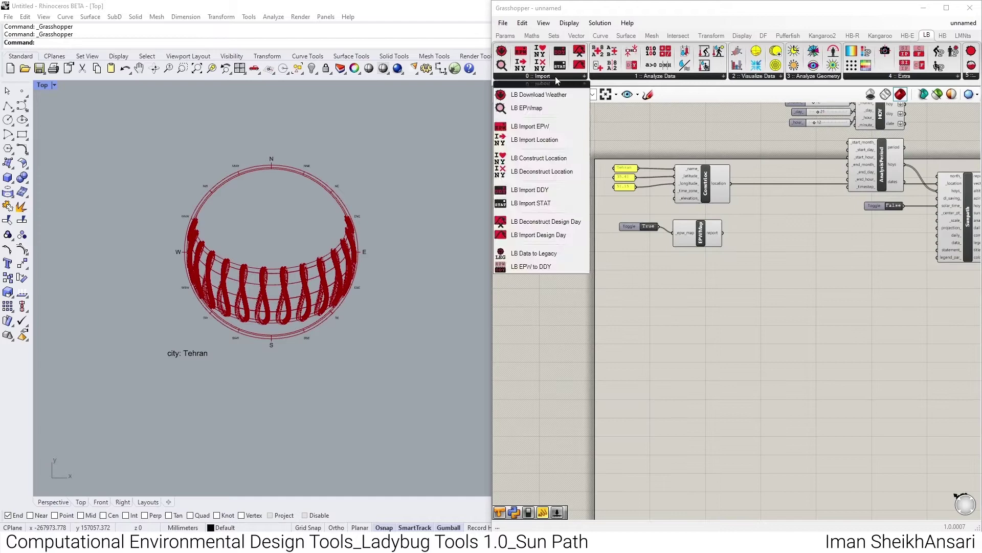
{"action": "left_click", "coordinate": [547, 75]}
{"action": "left_click", "coordinate": [539, 95]}
{"action": "left_click", "coordinate": [690, 261]}
{"action": "scroll", "coordinate": [692, 261], "scroll_direction": "up", "scroll_amount": 4}
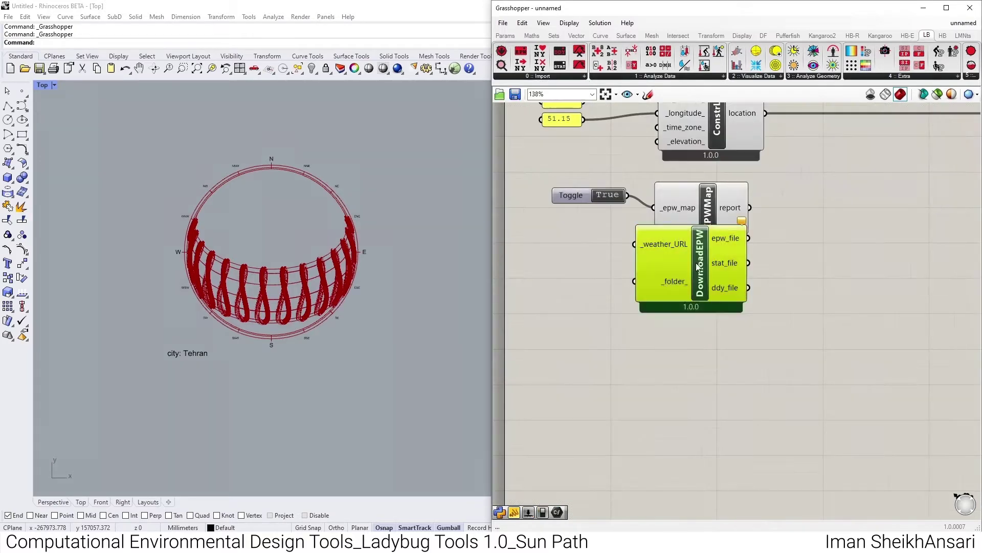
{"action": "left_click_drag", "start_coordinate": [693, 260], "coordinate": [714, 284]}
- Add a panel containing the copied weather file link, narrow it and wire it into Download Weather's _weather_URL input
{"action": "double_click", "coordinate": [590, 274]}
{"action": "type", "text": "//"}
{"action": "key", "text": "ctrl+v"}
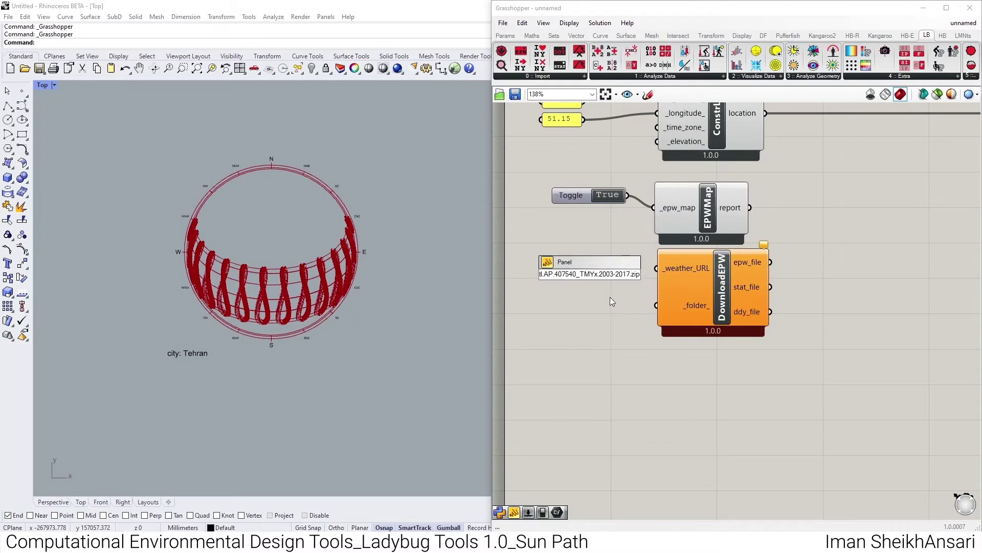
{"action": "left_click", "coordinate": [610, 301]}
{"action": "scroll", "coordinate": [665, 279], "scroll_direction": "down", "scroll_amount": 3}
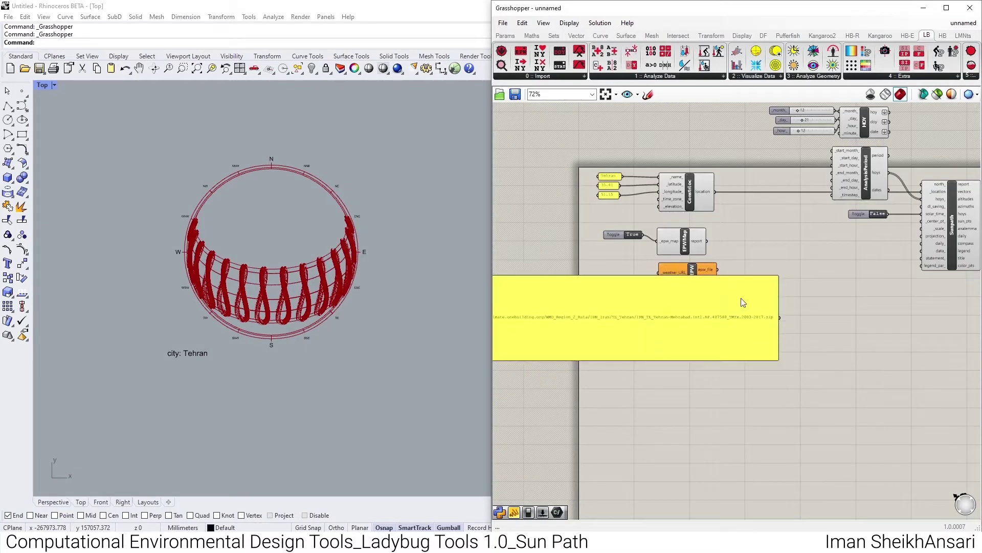
{"action": "left_click_drag", "start_coordinate": [777, 298], "coordinate": [647, 298]}
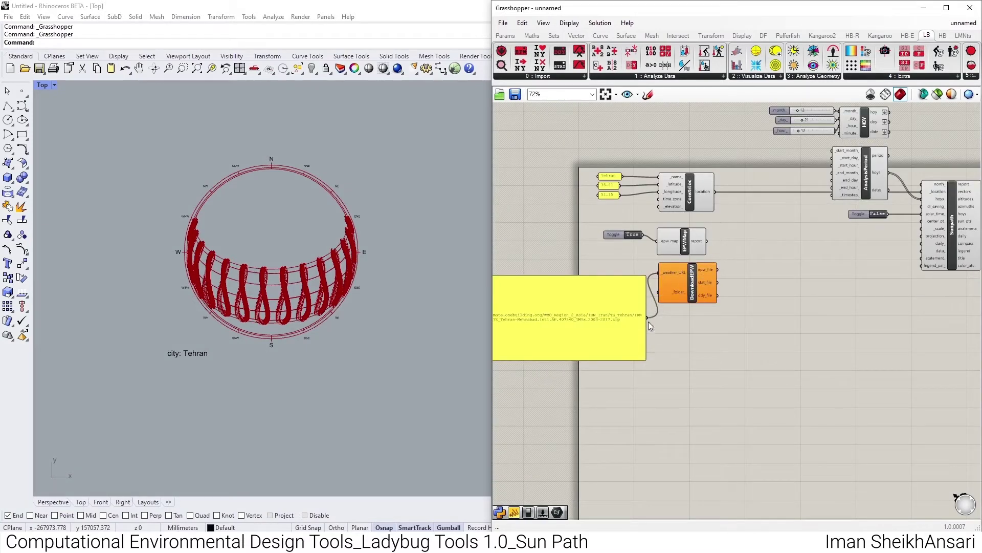
- Shrink the weather link panel to a compact block beside DownloadEPW and read the component's error message
{"action": "right_click_drag", "start_coordinate": [590, 321], "coordinate": [716, 303]}
{"action": "scroll", "coordinate": [630, 283], "scroll_direction": "up", "scroll_amount": 2}
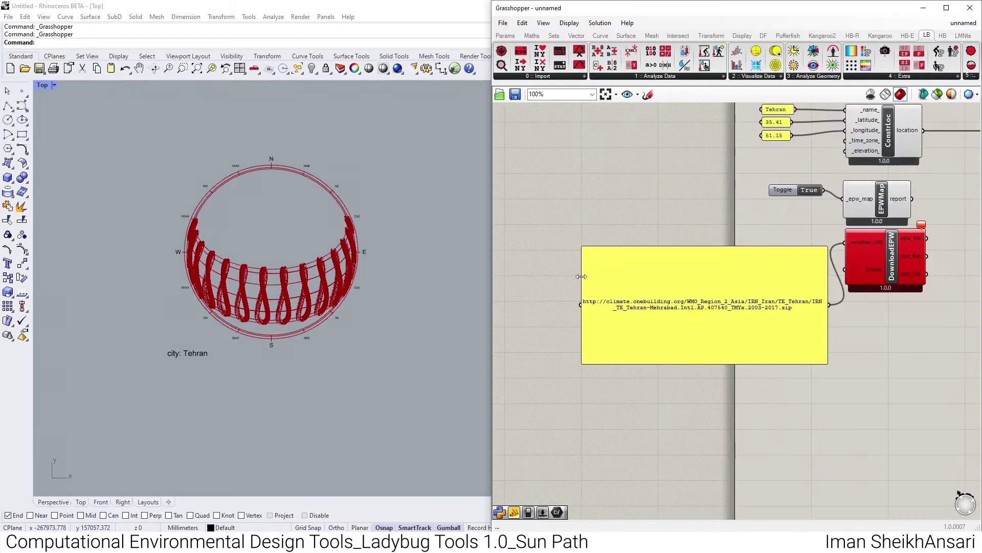
{"action": "left_click_drag", "start_coordinate": [582, 276], "coordinate": [744, 274]}
{"action": "left_click_drag", "start_coordinate": [796, 364], "coordinate": [795, 249]}
{"action": "scroll", "coordinate": [931, 216], "scroll_direction": "up", "scroll_amount": 4}
{"action": "scroll", "coordinate": [932, 216], "scroll_direction": "up", "scroll_amount": 1}
{"action": "mouse_move", "coordinate": [909, 237]}
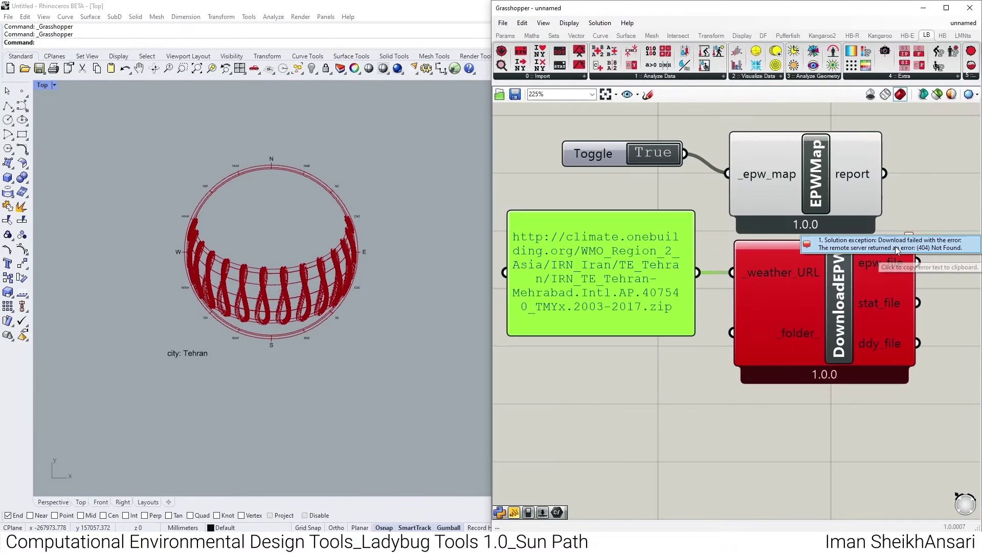
- Copy the Tehran Khomeini Intl AP link from the browser's EPW map and replace the link in the Grasshopper panel with it
{"action": "left_click", "coordinate": [321, 537]}
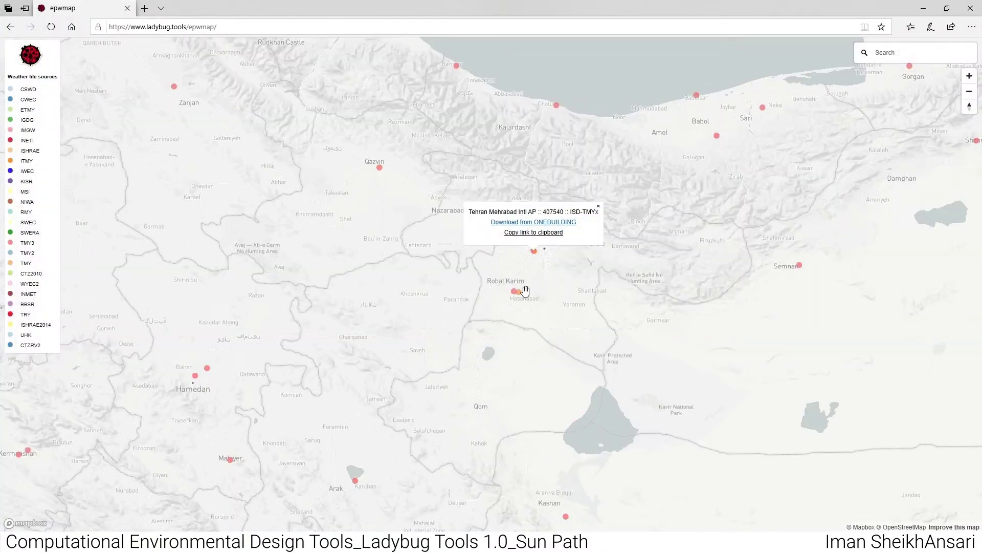
{"action": "left_click", "coordinate": [514, 293]}
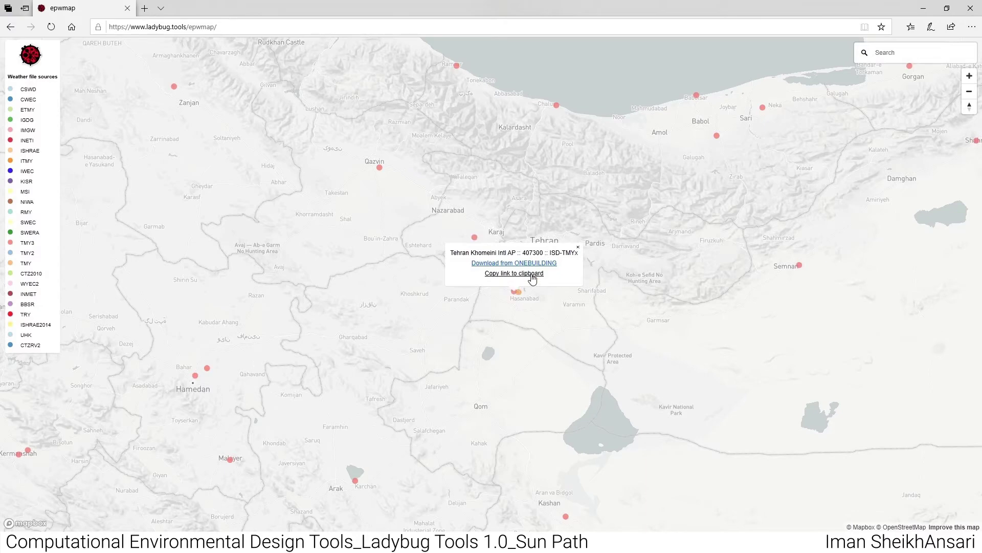
{"action": "left_click", "coordinate": [923, 8]}
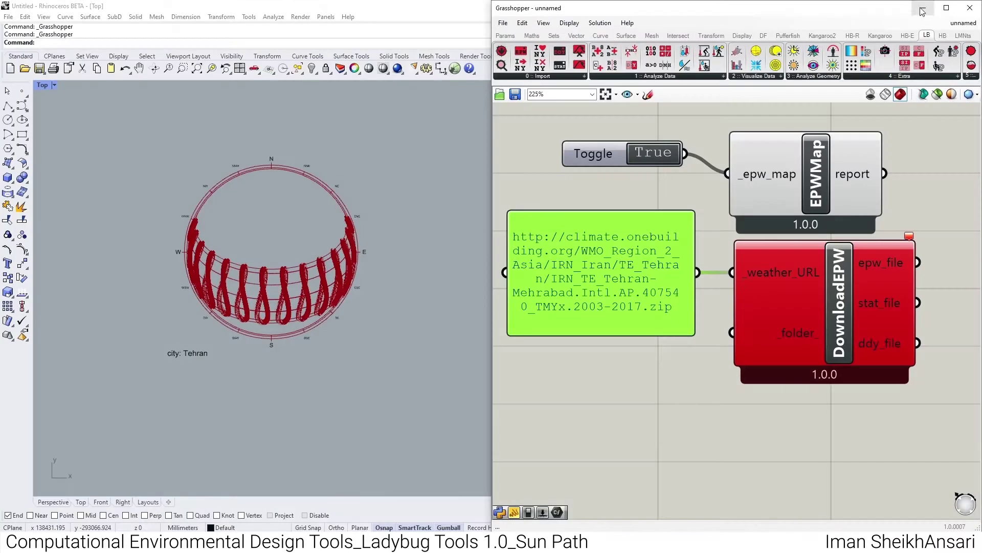
{"action": "double_click", "coordinate": [621, 256]}
{"action": "type", "text": "http://climate.onebuilding.org/WMO_Region_2_Asia/IRN_Iran/TE_Tehran/IRN_TE_Tehran-Khomeini.Intl.AP.407300_TMYx.zip"}
{"action": "left_click", "coordinate": [631, 363]}
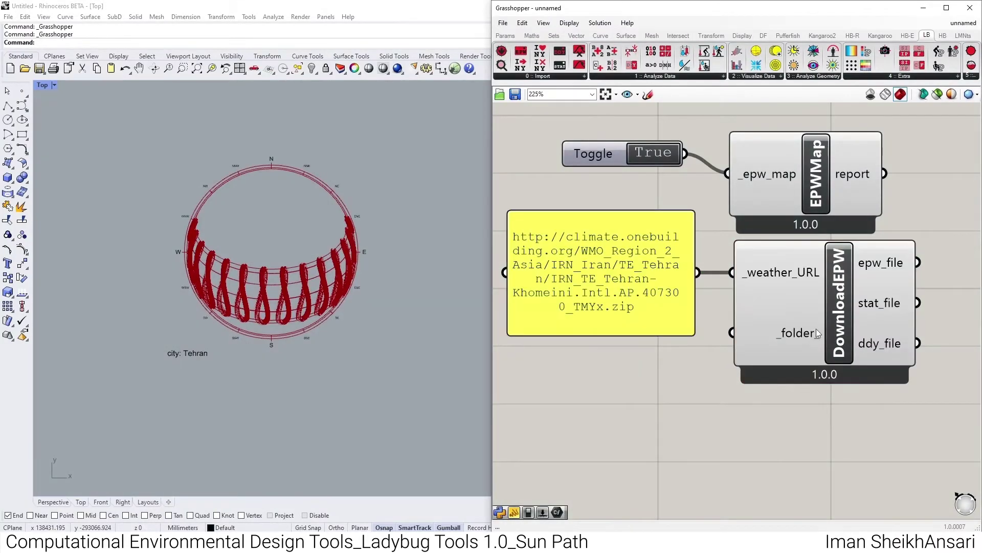
- Add an LB Import EPW component beside DownloadEPW and wire DownloadEPW's epw_file output into its _epw_file input
{"action": "left_click", "coordinate": [565, 75]}
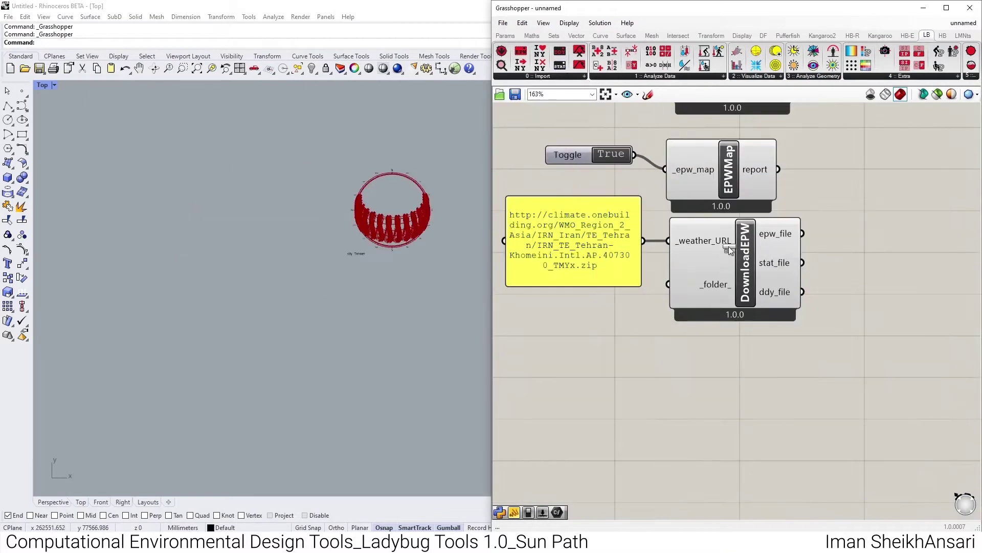
{"action": "left_click", "coordinate": [527, 76]}
{"action": "left_click", "coordinate": [544, 126]}
{"action": "left_click", "coordinate": [897, 237]}
{"action": "scroll", "coordinate": [896, 223], "scroll_direction": "up", "scroll_amount": 1}
{"action": "right_click_drag", "start_coordinate": [897, 225], "coordinate": [806, 241]}
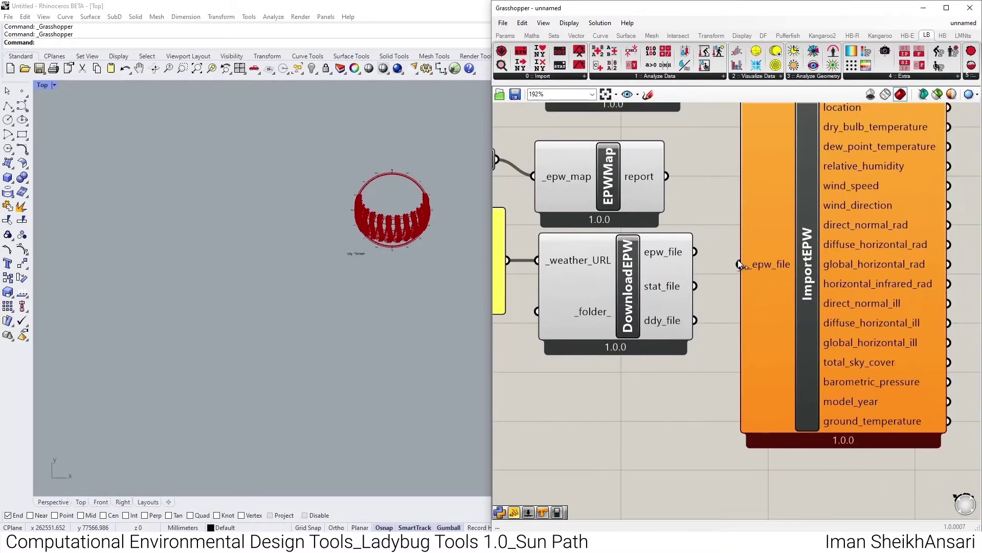
{"action": "left_click_drag", "start_coordinate": [739, 264], "coordinate": [693, 251]}
{"action": "scroll", "coordinate": [677, 265], "scroll_direction": "down", "scroll_amount": 4}
{"action": "right_click_drag", "start_coordinate": [772, 286], "coordinate": [670, 295]}
{"action": "left_click_drag", "start_coordinate": [638, 266], "coordinate": [639, 260]}
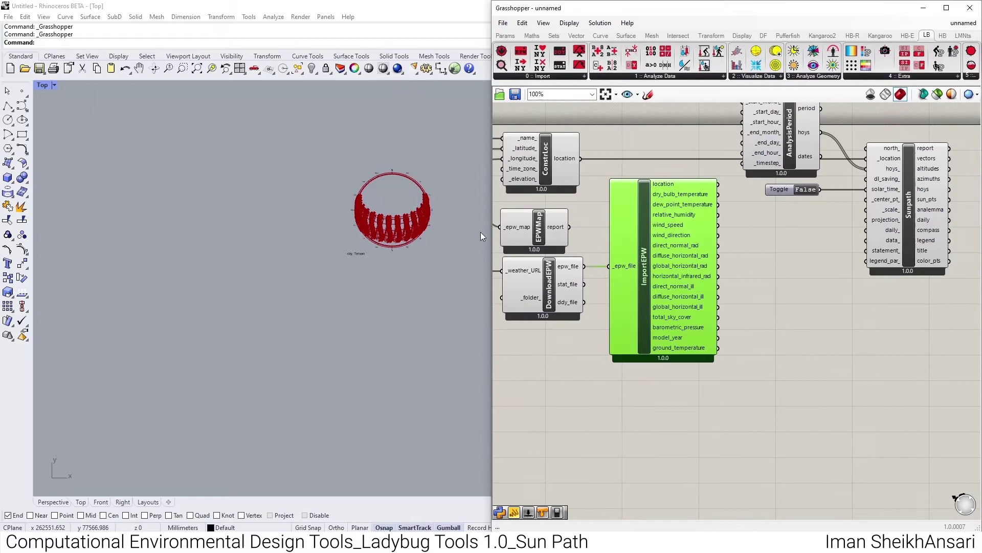
- Wire ImportEPW's dry_bulb_temperature output into the Sunpath component's data_ input
{"action": "scroll", "coordinate": [440, 215], "scroll_direction": "up", "scroll_amount": 8}
{"action": "right_click_drag", "start_coordinate": [367, 161], "coordinate": [360, 225]}
{"action": "scroll", "coordinate": [728, 204], "scroll_direction": "up", "scroll_amount": 5}
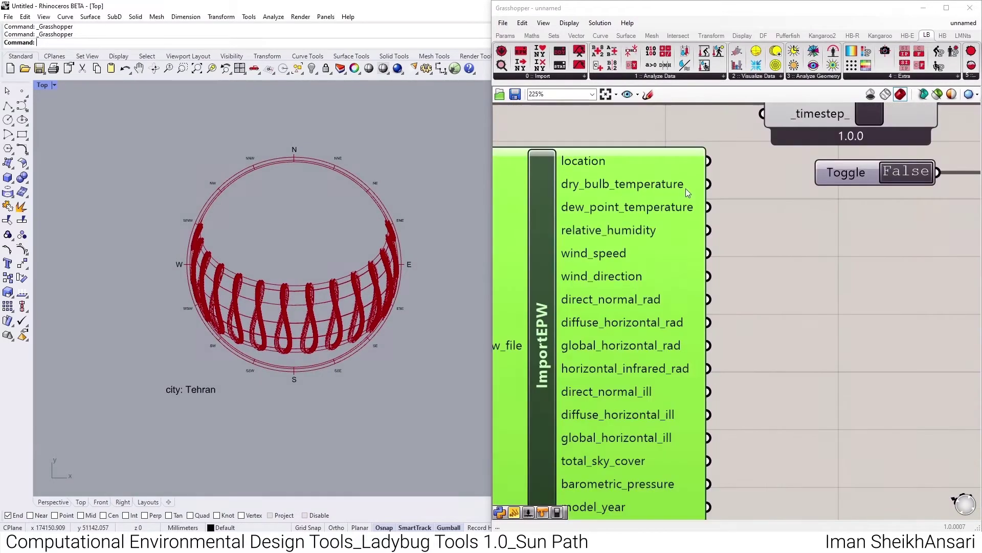
{"action": "scroll", "coordinate": [672, 190], "scroll_direction": "down", "scroll_amount": 3}
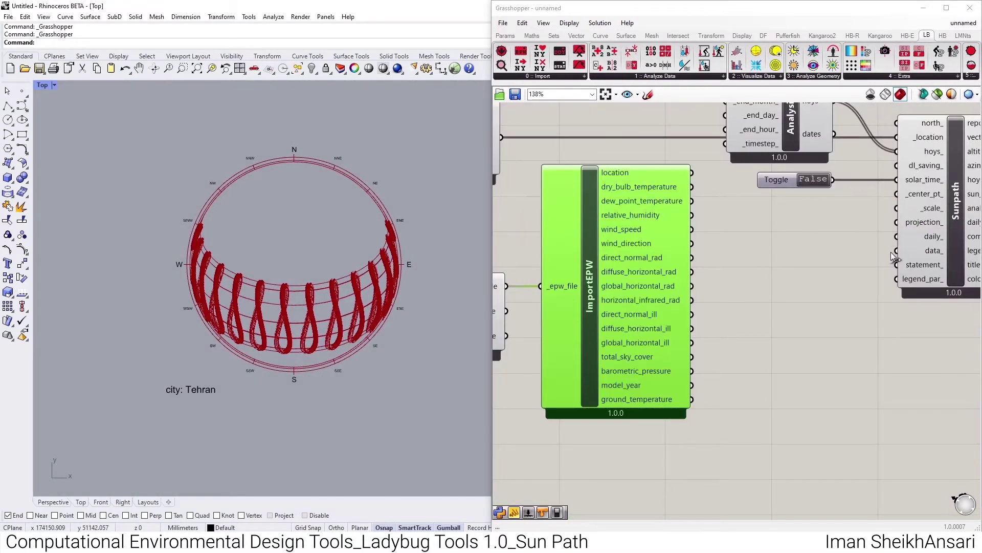
{"action": "left_click_drag", "start_coordinate": [893, 256], "coordinate": [692, 186]}
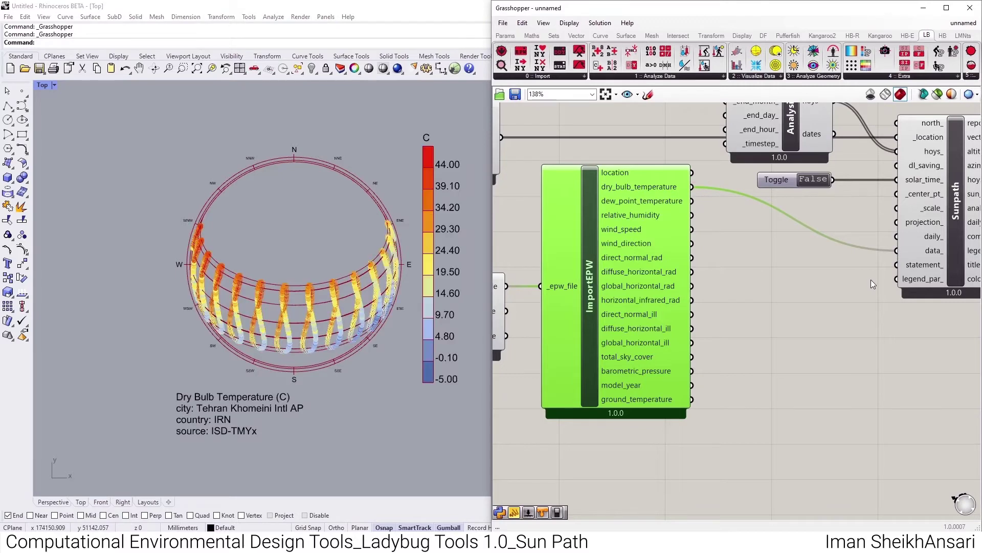
- Examine the temperature colouring along the sun path's analemmas and the title text in Rhino's Top viewport
{"action": "scroll", "coordinate": [317, 238], "scroll_direction": "up", "scroll_amount": 2}
{"action": "scroll", "coordinate": [324, 229], "scroll_direction": "up", "scroll_amount": 5}
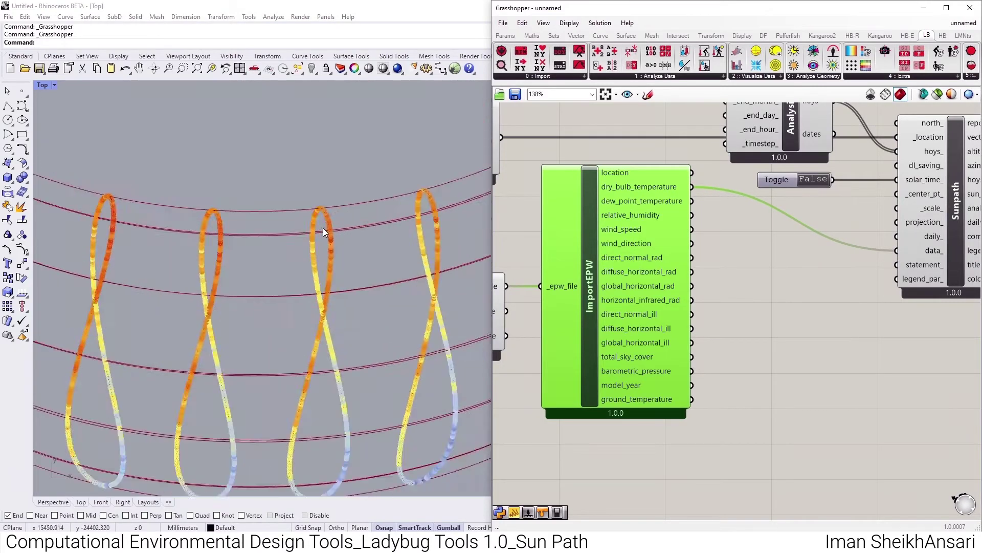
{"action": "scroll", "coordinate": [324, 225], "scroll_direction": "up", "scroll_amount": 2}
{"action": "scroll", "coordinate": [323, 208], "scroll_direction": "down", "scroll_amount": 5}
{"action": "scroll", "coordinate": [322, 207], "scroll_direction": "down", "scroll_amount": 3}
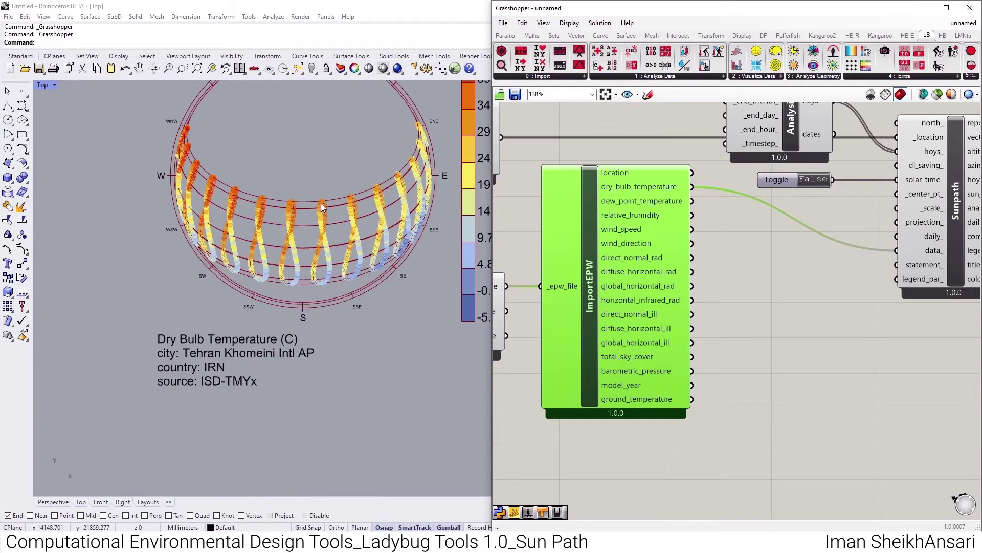
{"action": "scroll", "coordinate": [322, 206], "scroll_direction": "down", "scroll_amount": 5}
{"action": "scroll", "coordinate": [323, 203], "scroll_direction": "up", "scroll_amount": 5}
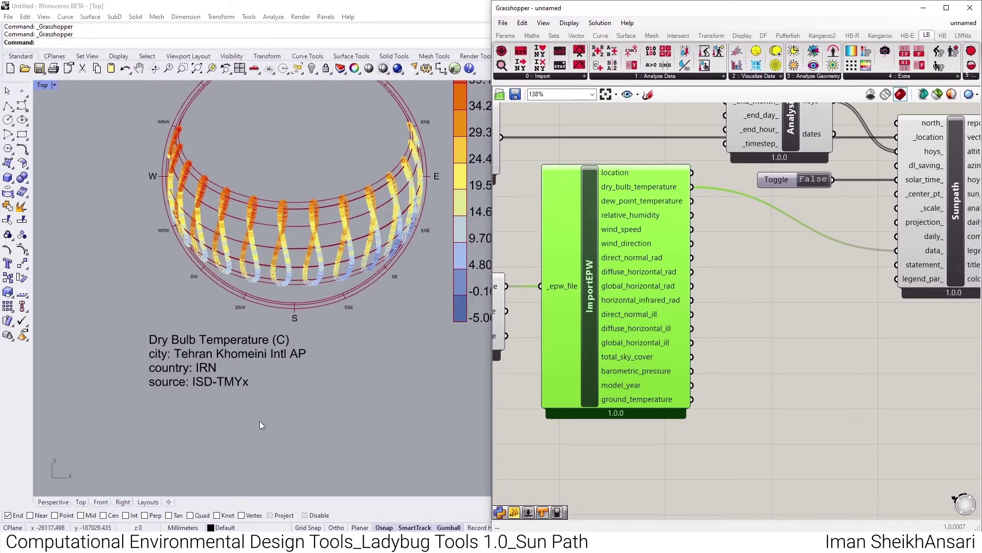
- Add a panel containing the condition a>20 and wire it into Sunpath's statement_ input
{"action": "right_click_drag", "start_coordinate": [851, 264], "coordinate": [796, 261]}
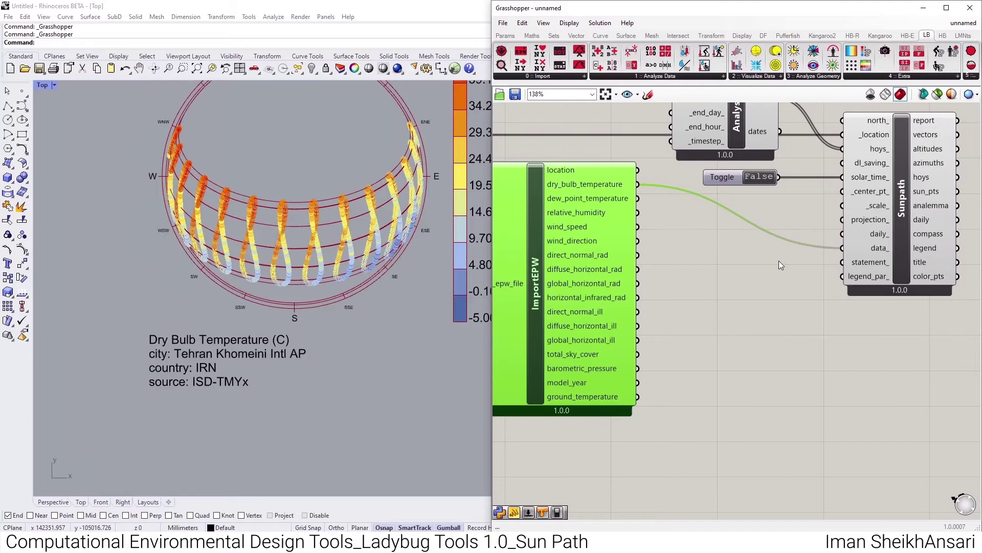
{"action": "double_click", "coordinate": [755, 271]}
{"action": "type", "text": "//a>20"}
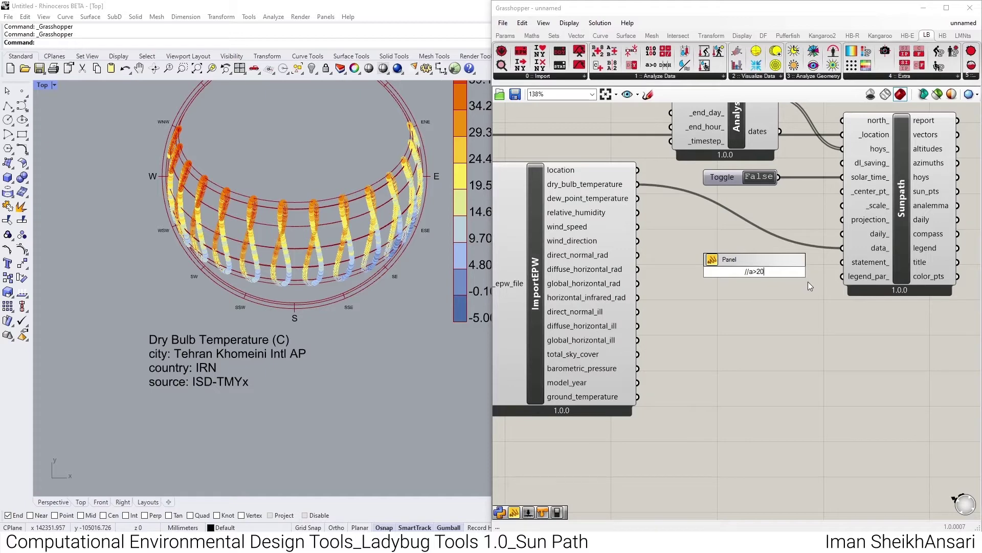
{"action": "key", "text": "Return"}
{"action": "left_click_drag", "start_coordinate": [845, 263], "coordinate": [775, 272]}
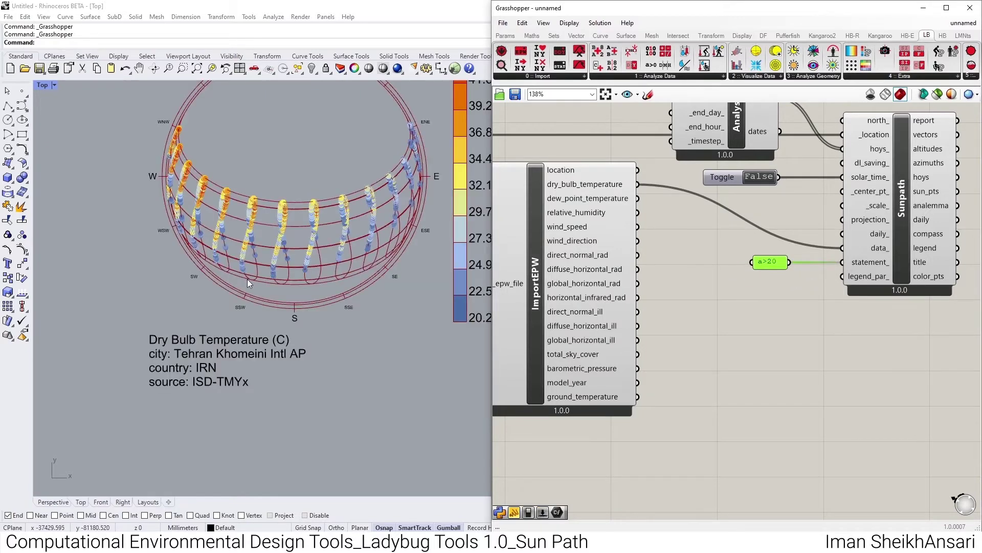
- Inspect the temperature-filtered sun path in 3D from the Perspective viewport and return to the Top viewport
{"action": "left_click", "coordinate": [53, 502]}
{"action": "right_click_drag", "start_coordinate": [277, 361], "coordinate": [353, 363]}
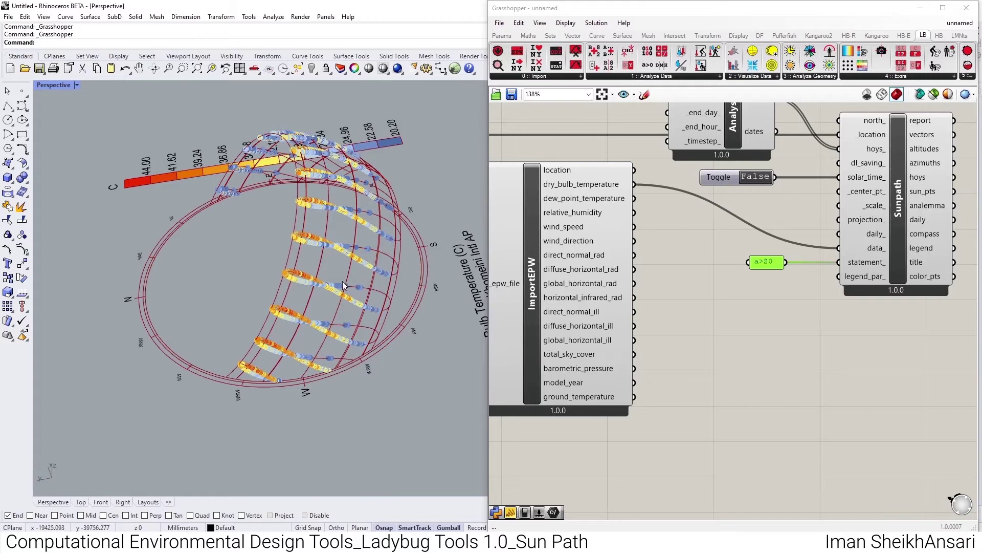
{"action": "left_click", "coordinate": [80, 502]}
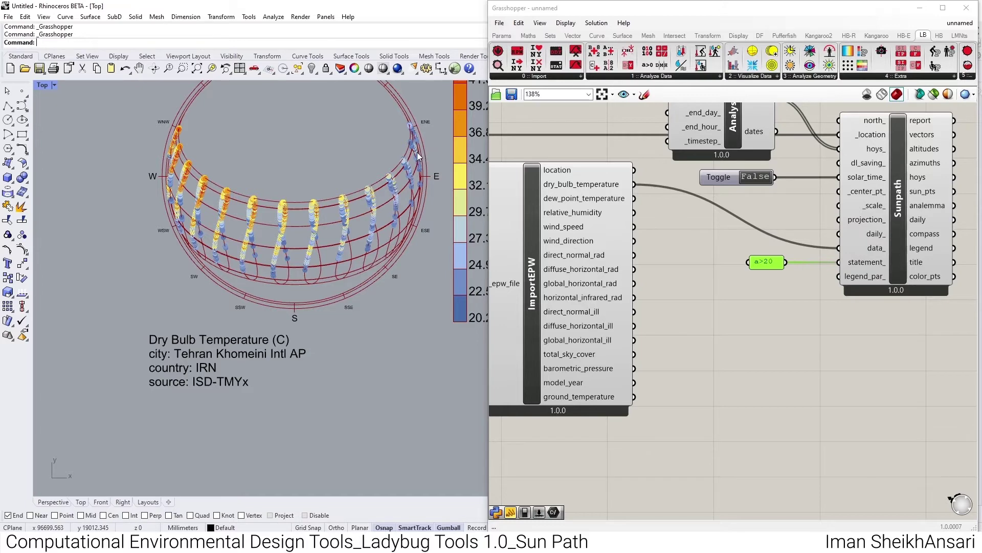
- Delete the a>20 condition panel and review the full sun path in Rhino's Top viewport
{"action": "left_click_drag", "start_coordinate": [787, 254], "coordinate": [729, 277]}
{"action": "key", "text": "Delete"}
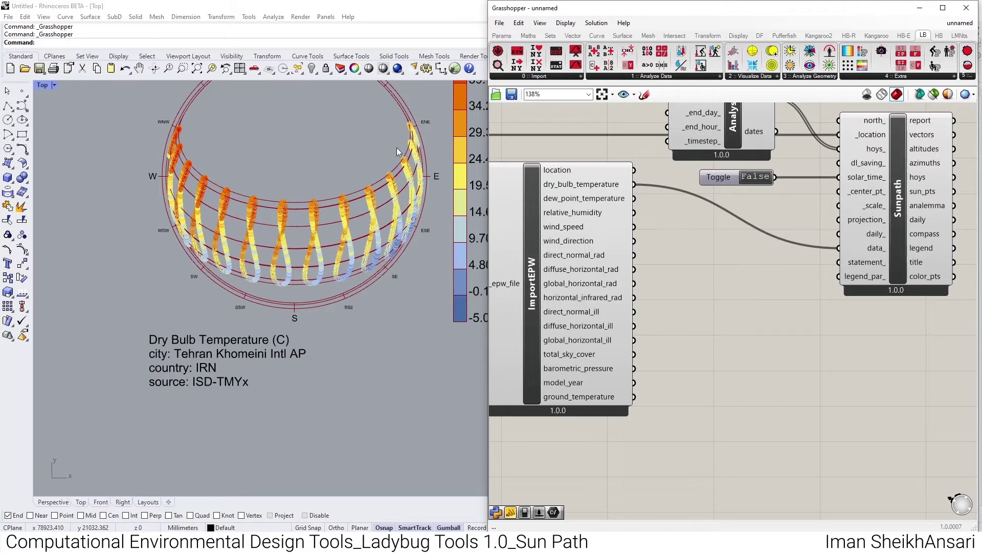
{"action": "scroll", "coordinate": [389, 130], "scroll_direction": "up", "scroll_amount": 3}
{"action": "scroll", "coordinate": [396, 179], "scroll_direction": "down", "scroll_amount": 5}
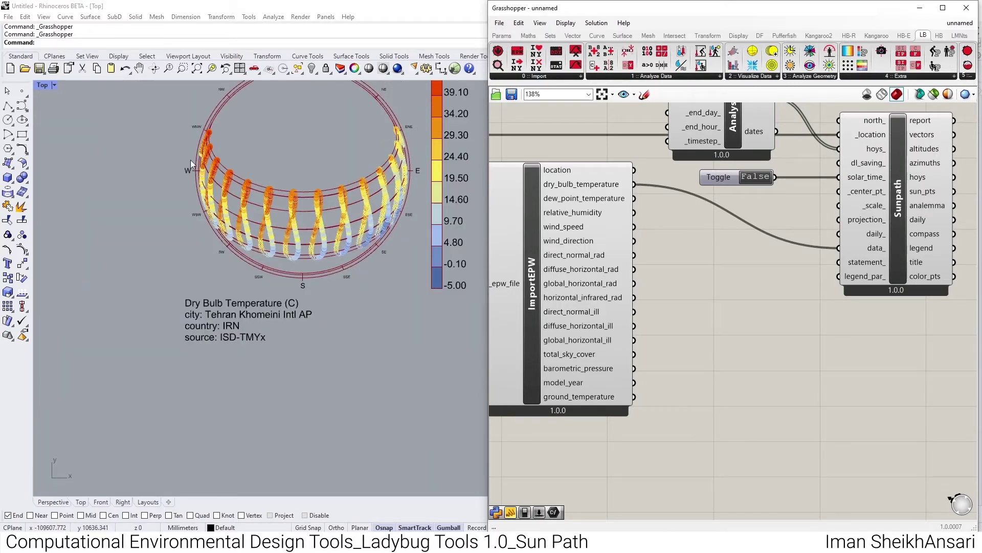
{"action": "right_click_drag", "start_coordinate": [230, 170], "coordinate": [232, 196]}
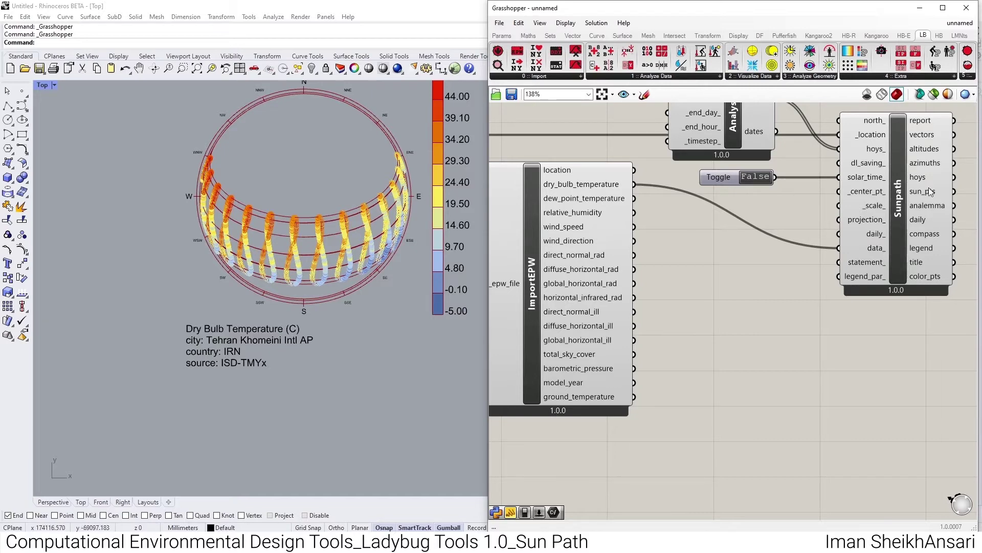
- Add a Custom Preview component beside Sunpath and wire Sunpath's compass and legend outputs into its G input
{"action": "scroll", "coordinate": [650, 238], "scroll_direction": "down", "scroll_amount": 2}
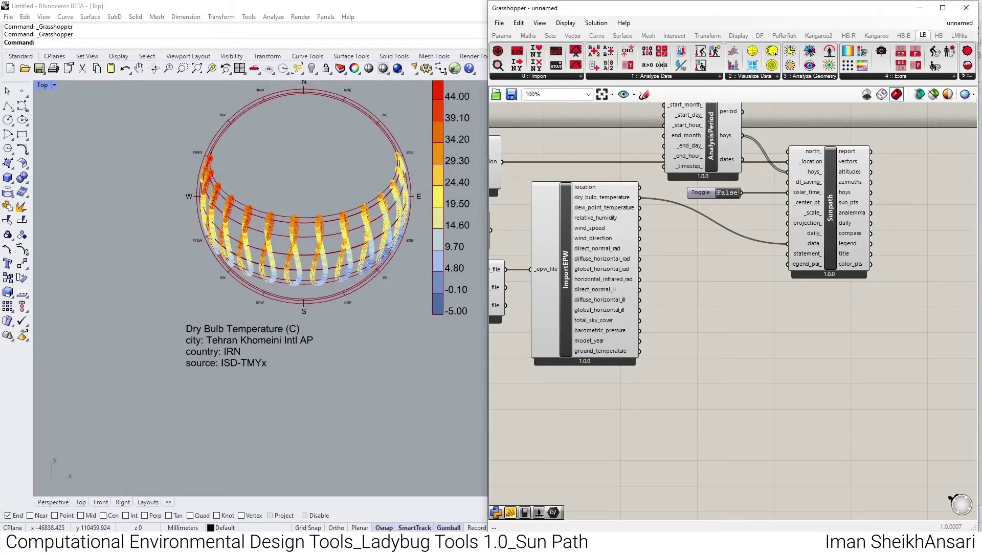
{"action": "scroll", "coordinate": [874, 225], "scroll_direction": "up", "scroll_amount": 3}
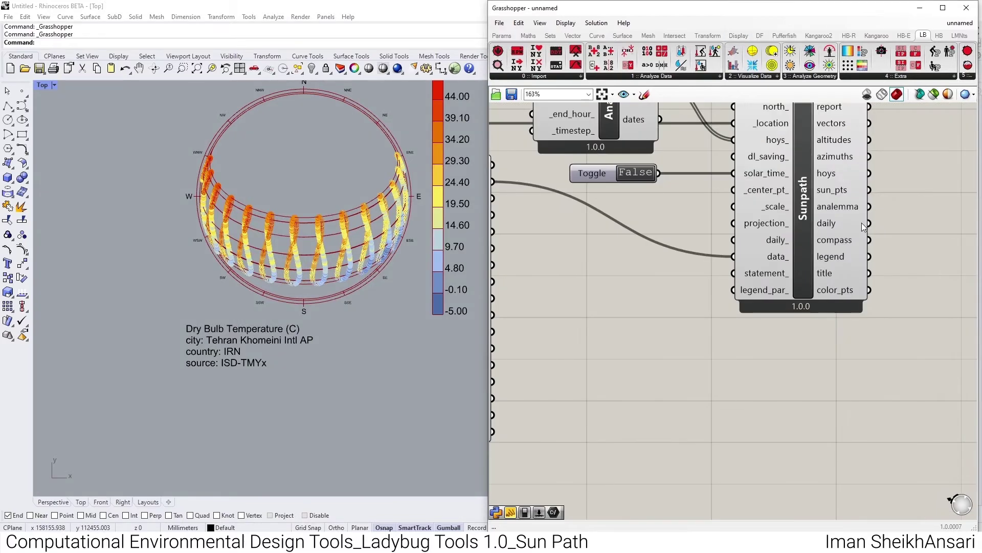
{"action": "scroll", "coordinate": [847, 278], "scroll_direction": "down", "scroll_amount": 2}
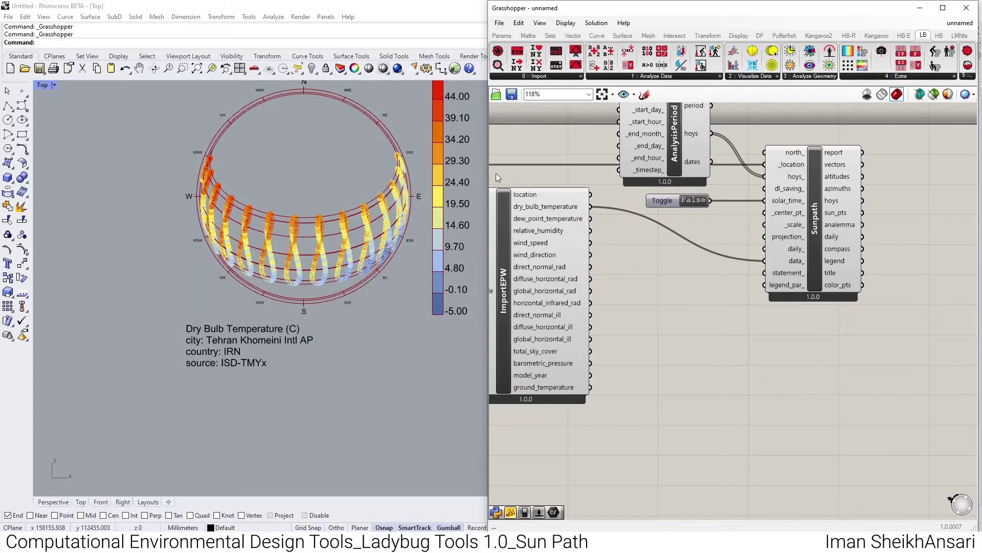
{"action": "double_click", "coordinate": [909, 170]}
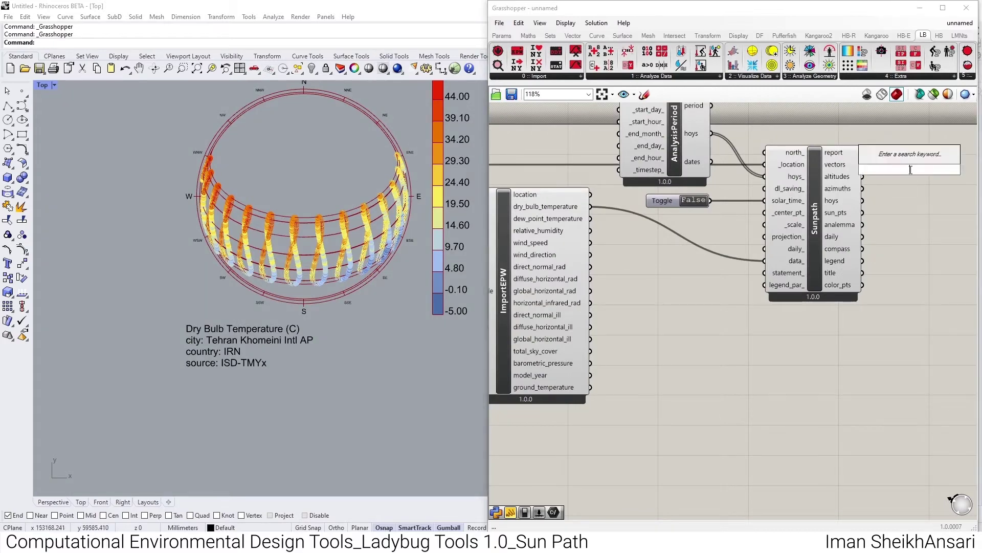
{"action": "type", "text": "di"}
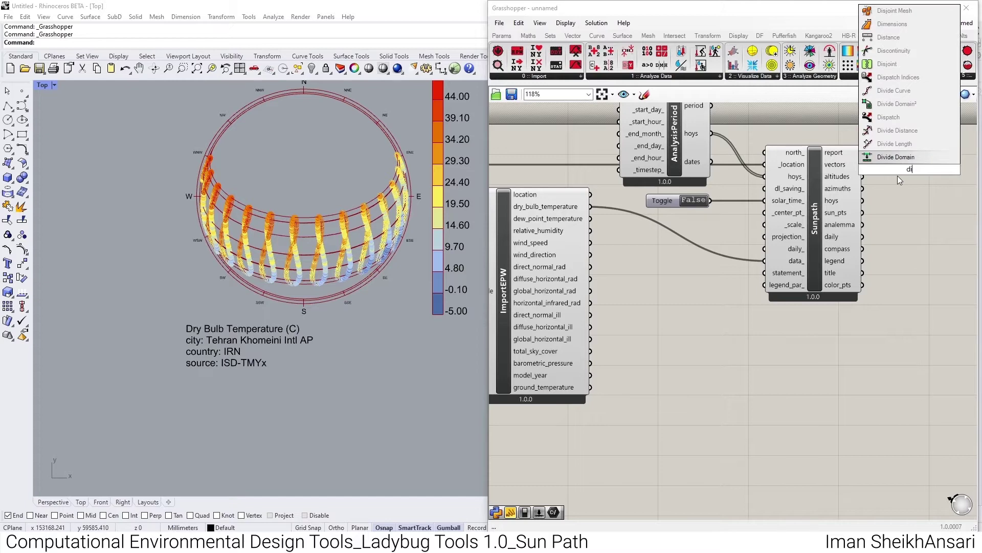
{"action": "key", "text": "BackSpace"}
{"action": "key", "text": "BackSpace"}
{"action": "type", "text": "prev"}
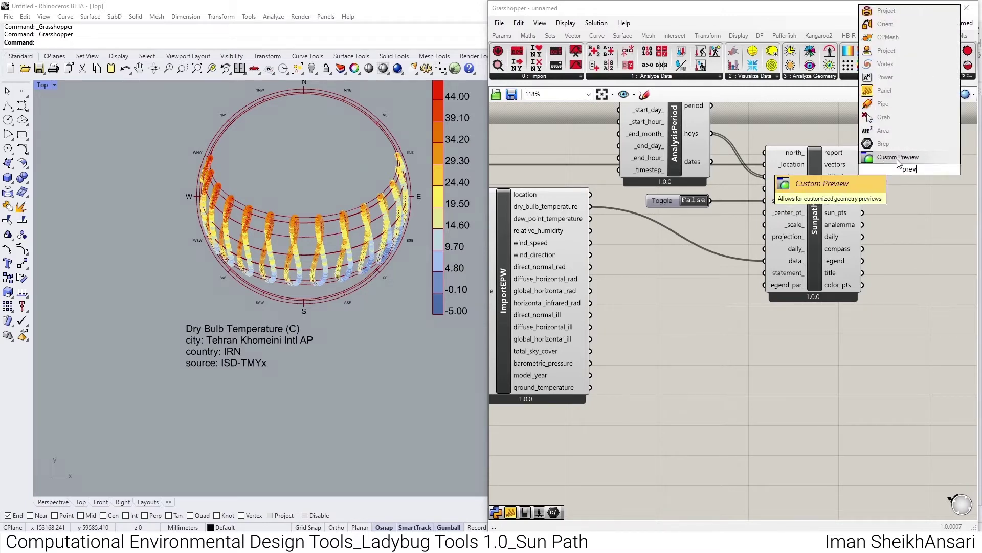
{"action": "left_click", "coordinate": [898, 159]}
{"action": "scroll", "coordinate": [900, 168], "scroll_direction": "up", "scroll_amount": 3}
{"action": "left_click_drag", "start_coordinate": [839, 306], "coordinate": [887, 287]}
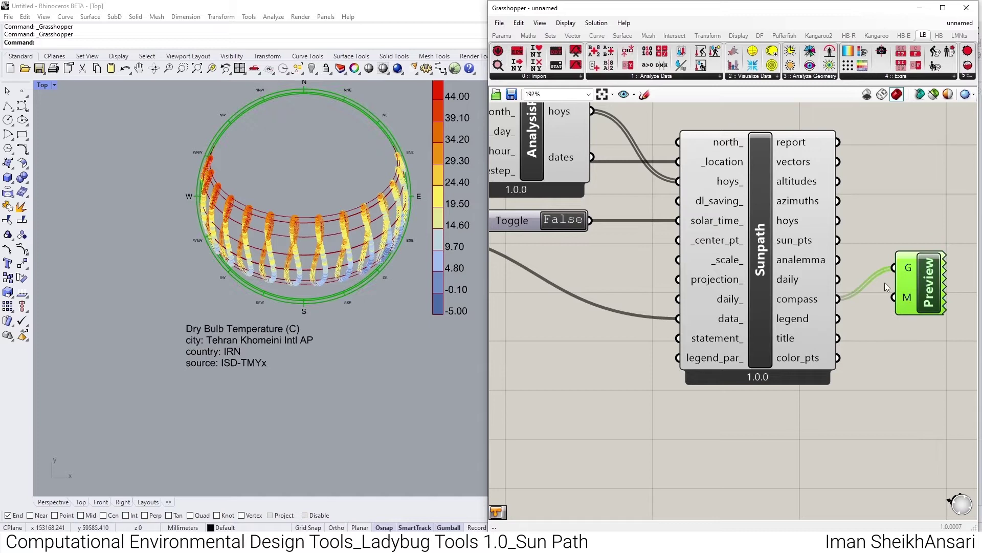
{"action": "left_click_drag", "start_coordinate": [838, 318], "coordinate": [894, 267]}
{"action": "right_click_drag", "start_coordinate": [893, 267], "coordinate": [772, 241]}
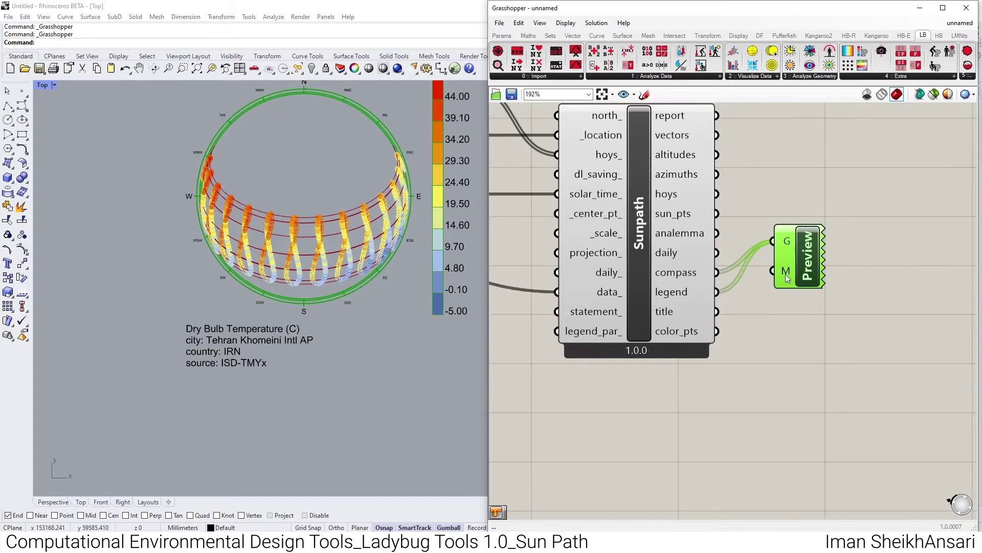
- Move the Custom Preview farther from Sunpath, add a black Colour Swatch and wire it into the preview's M input
{"action": "left_click_drag", "start_coordinate": [796, 255], "coordinate": [898, 291]}
{"action": "double_click", "coordinate": [813, 352]}
{"action": "type", "text": "sw"}
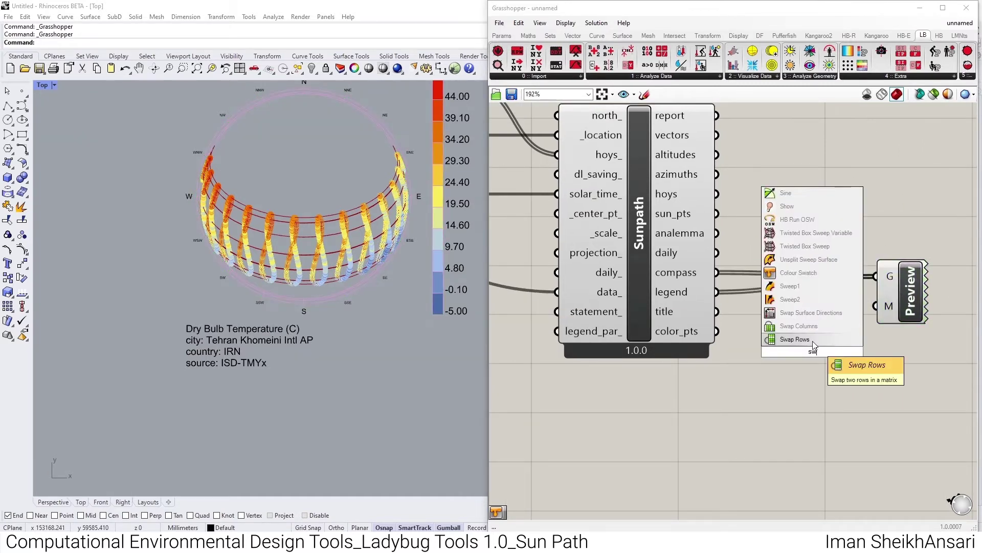
{"action": "left_click", "coordinate": [800, 274]}
{"action": "left_click", "coordinate": [846, 359]}
{"action": "left_click_drag", "start_coordinate": [931, 481], "coordinate": [822, 473]}
{"action": "left_click_drag", "start_coordinate": [876, 307], "coordinate": [847, 358]}
{"action": "left_click", "coordinate": [881, 321]}
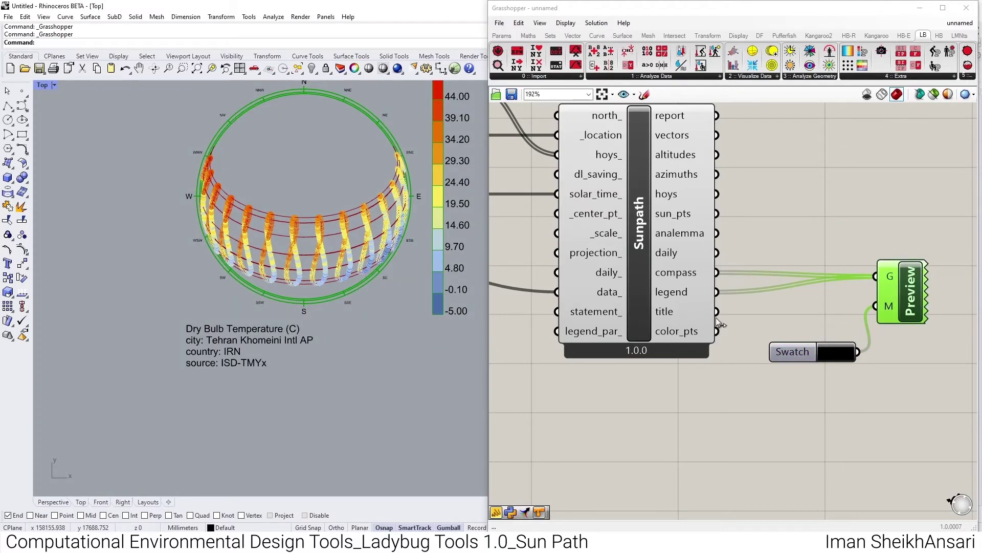
- Replace the compass and legend connections on the Custom Preview's G input with Sunpath's daily output
{"action": "left_click", "coordinate": [718, 321]}
{"action": "scroll", "coordinate": [732, 297], "scroll_direction": "down", "scroll_amount": 2}
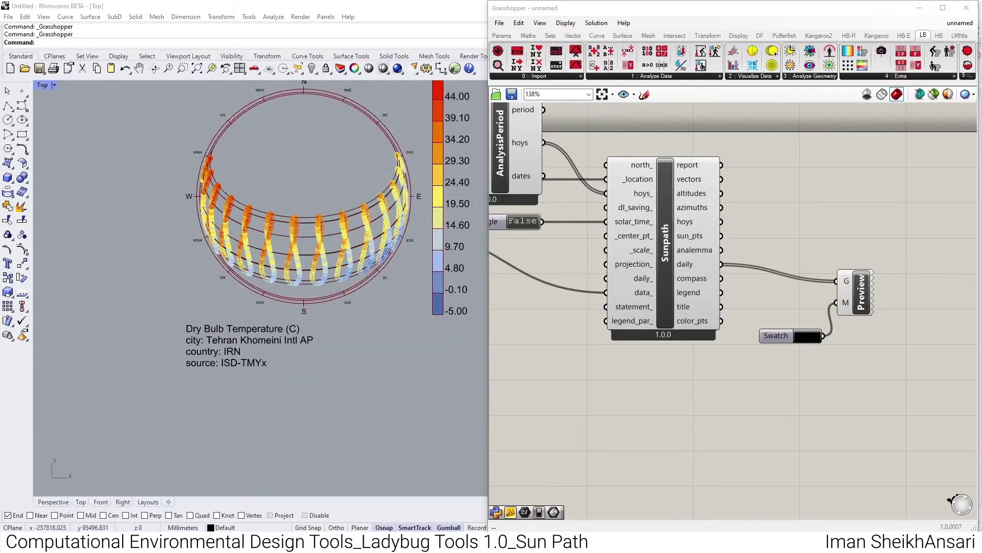
{"action": "scroll", "coordinate": [733, 264], "scroll_direction": "down", "scroll_amount": 3}
{"action": "scroll", "coordinate": [783, 264], "scroll_direction": "up", "scroll_amount": 3}
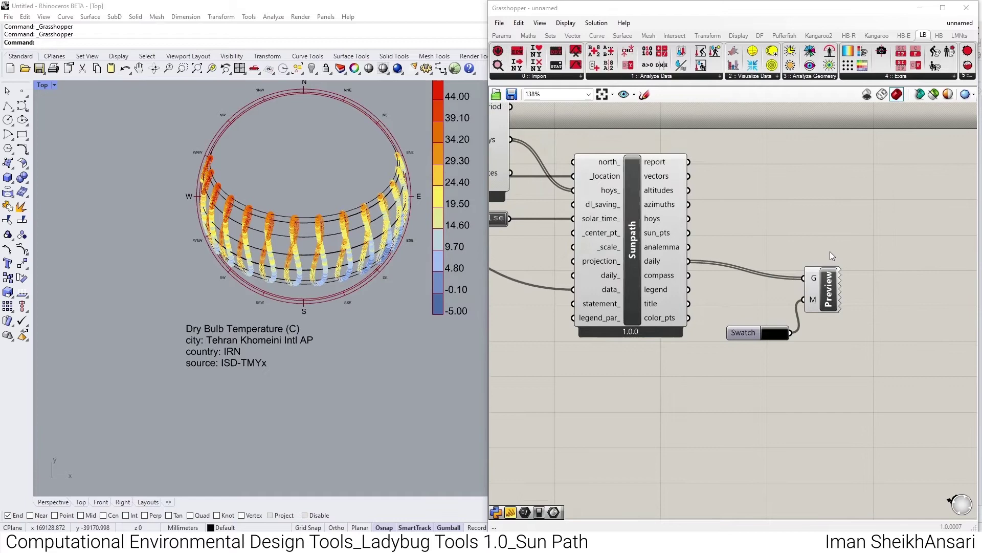
- Shift the Custom Preview and swatch clear of Sunpath and wire the analemma and compass outputs into the G input as well
{"action": "left_click_drag", "start_coordinate": [834, 251], "coordinate": [754, 349]}
{"action": "left_click_drag", "start_coordinate": [816, 307], "coordinate": [819, 294]}
{"action": "scroll", "coordinate": [777, 297], "scroll_direction": "up", "scroll_amount": 3}
{"action": "left_click_drag", "start_coordinate": [689, 247], "coordinate": [805, 265]}
{"action": "left_click_drag", "start_coordinate": [683, 290], "coordinate": [873, 272]}
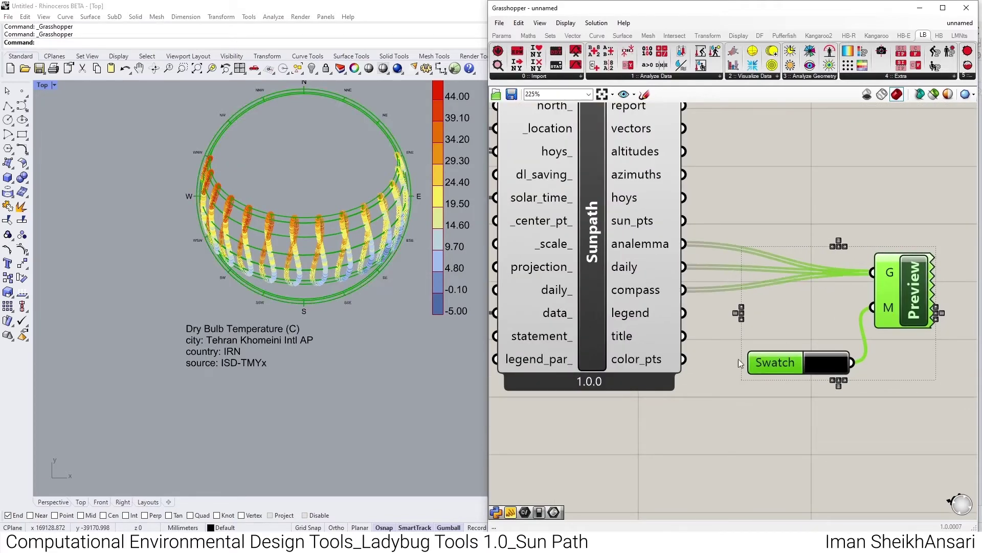
{"action": "left_click", "coordinate": [716, 430]}
{"action": "scroll", "coordinate": [273, 312], "scroll_direction": "down", "scroll_amount": 3}
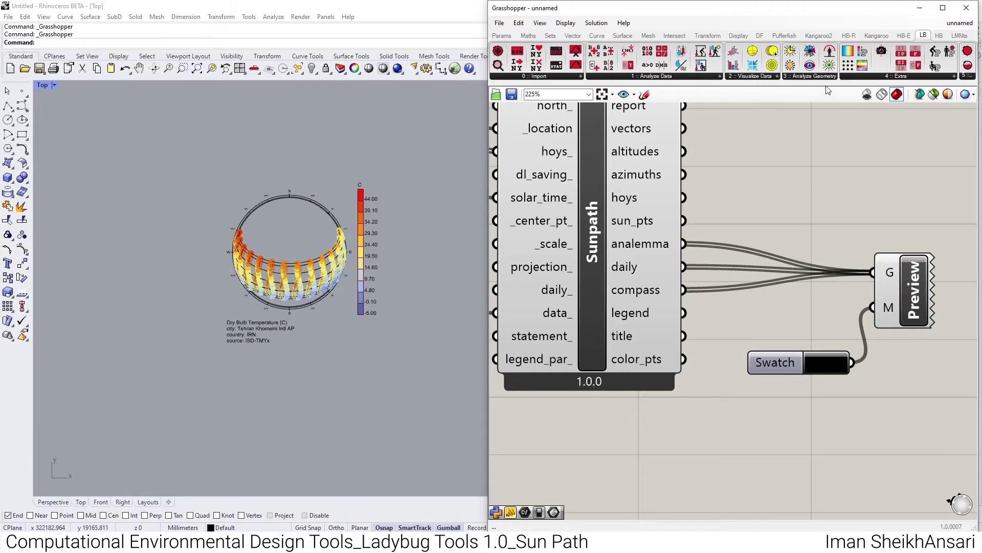
- Add an LB Direct Sun Hours component, connect Sunpath's vectors to its _vectors input and place it beyond the Custom Preview
{"action": "left_click", "coordinate": [807, 76]}
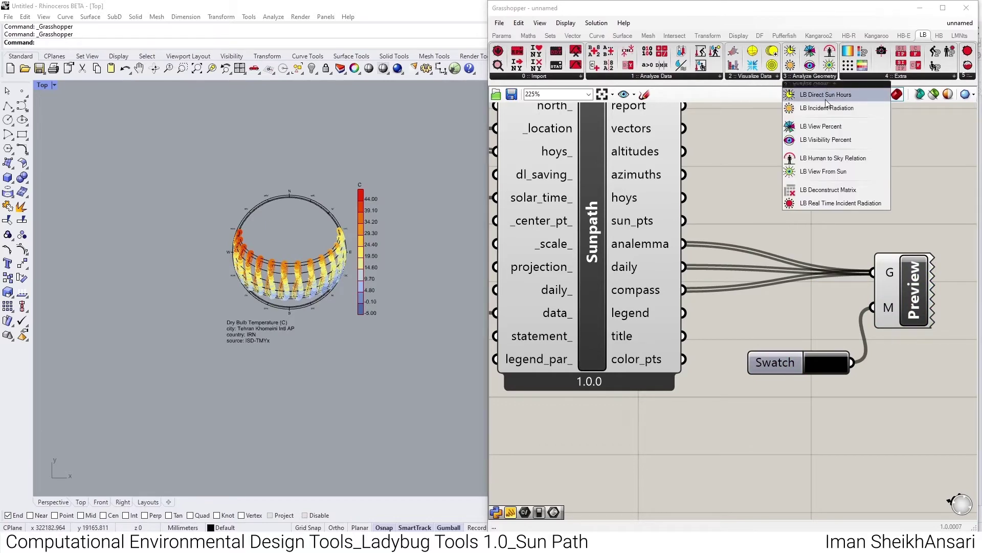
{"action": "left_click", "coordinate": [839, 97]}
{"action": "left_click", "coordinate": [875, 154]}
{"action": "right_click_drag", "start_coordinate": [854, 167], "coordinate": [706, 263]}
{"action": "scroll", "coordinate": [706, 264], "scroll_direction": "down", "scroll_amount": 3}
{"action": "left_click_drag", "start_coordinate": [722, 241], "coordinate": [834, 233]}
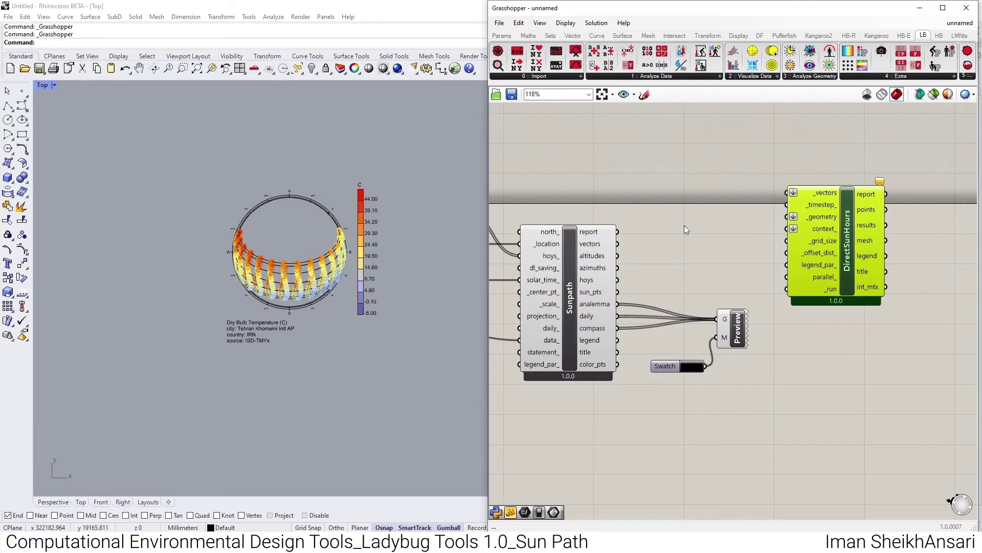
{"action": "left_click_drag", "start_coordinate": [618, 244], "coordinate": [788, 193]}
{"action": "left_click_drag", "start_coordinate": [848, 232], "coordinate": [916, 277]}
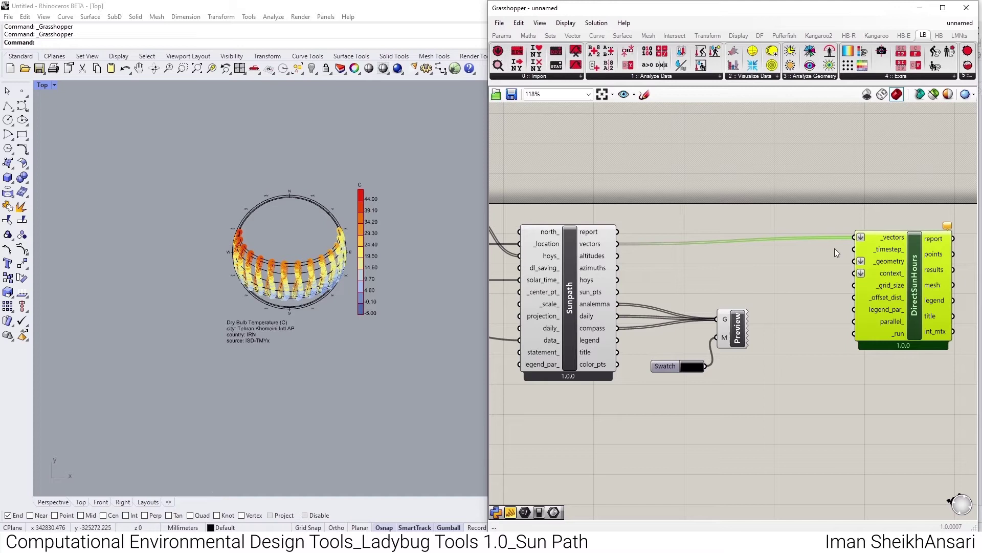
- Check the DirectSunHours warnings and set the Rhino document's model units to Meters
{"action": "mouse_move", "coordinate": [950, 226]}
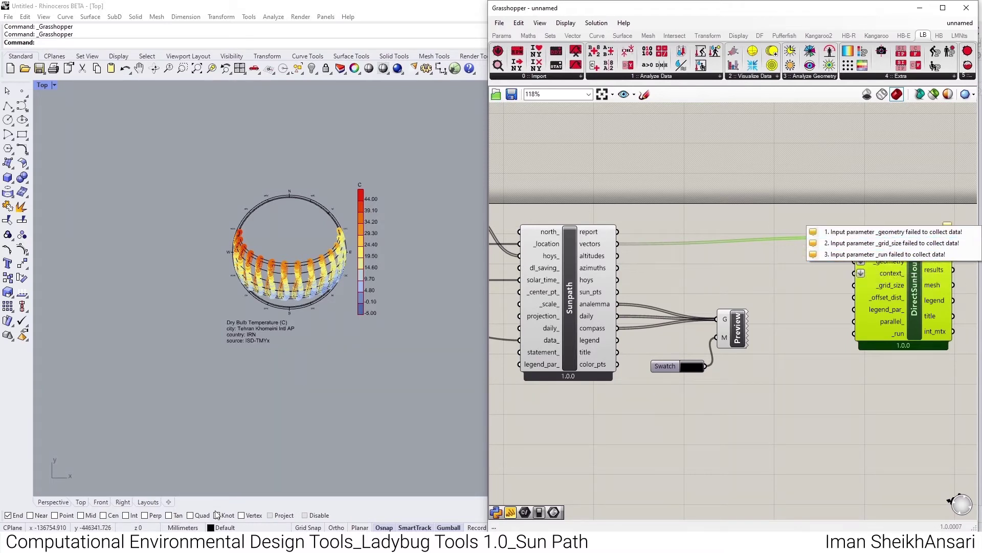
{"action": "left_click", "coordinate": [182, 528]}
{"action": "left_click", "coordinate": [202, 521]}
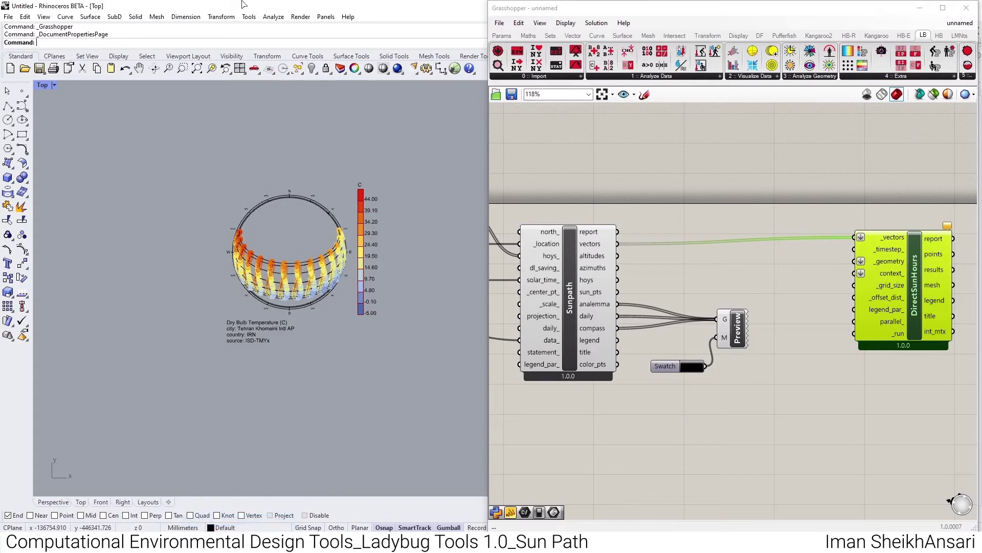
{"action": "left_click", "coordinate": [563, 140]}
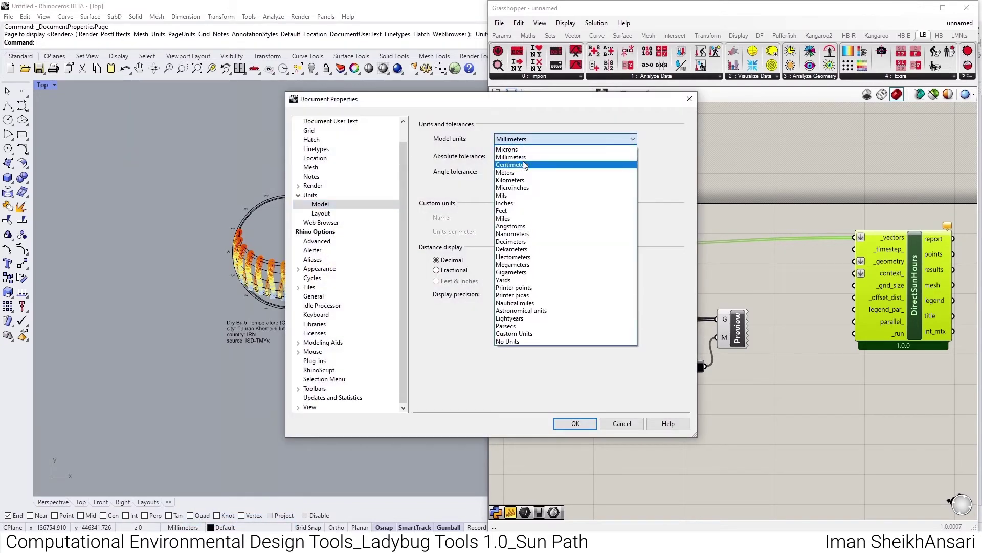
{"action": "left_click", "coordinate": [537, 179]}
{"action": "left_click", "coordinate": [575, 423]}
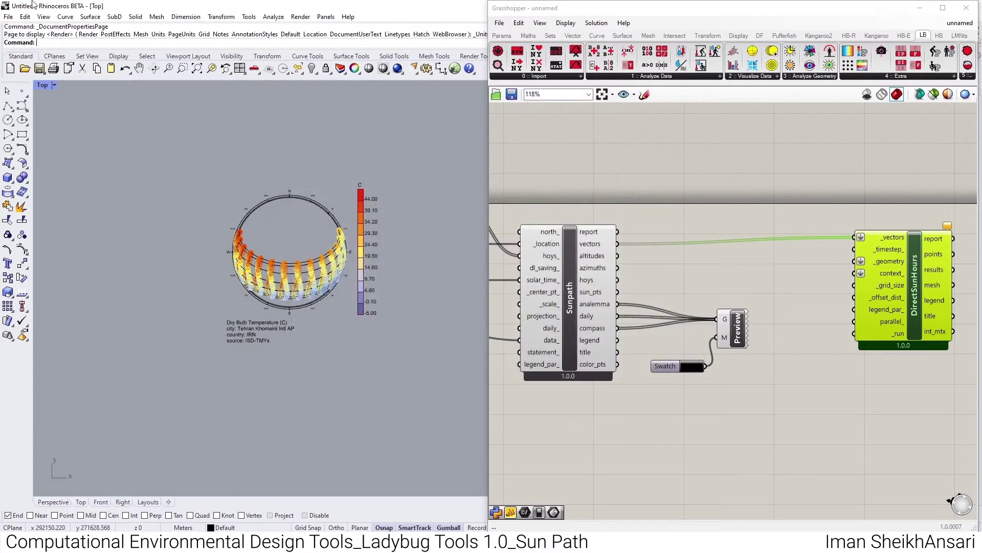
- Recompute the Grasshopper solution and frame the Sunpath geometry in Rhino's Perspective viewport
{"action": "right_click", "coordinate": [570, 177]}
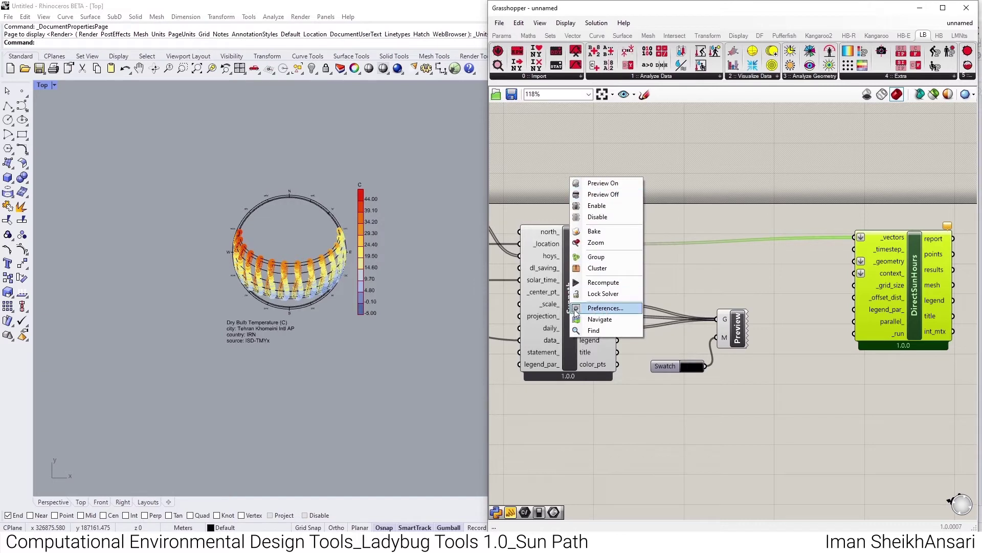
{"action": "left_click", "coordinate": [607, 284]}
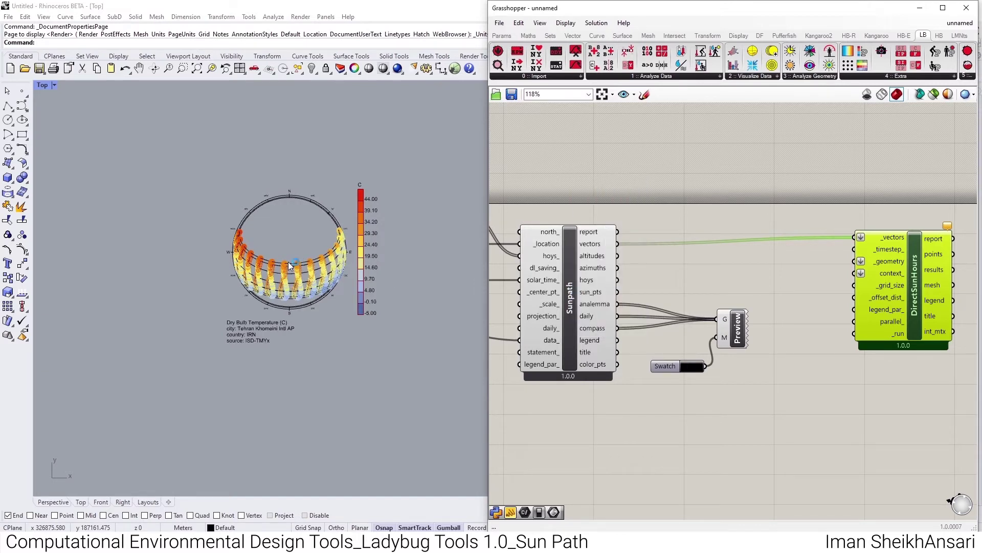
{"action": "left_click", "coordinate": [603, 322]}
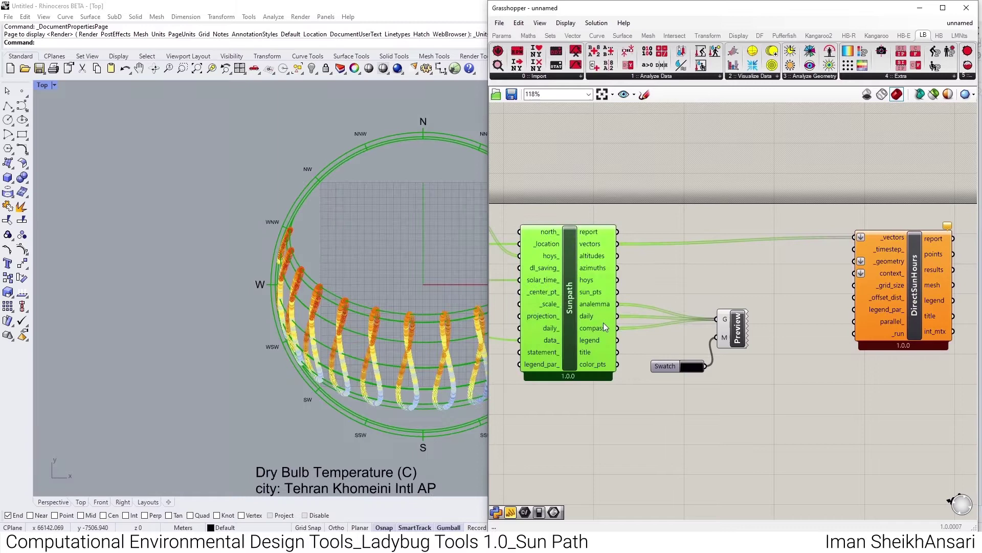
{"action": "scroll", "coordinate": [302, 237], "scroll_direction": "down", "scroll_amount": 3}
{"action": "left_click", "coordinate": [54, 501]}
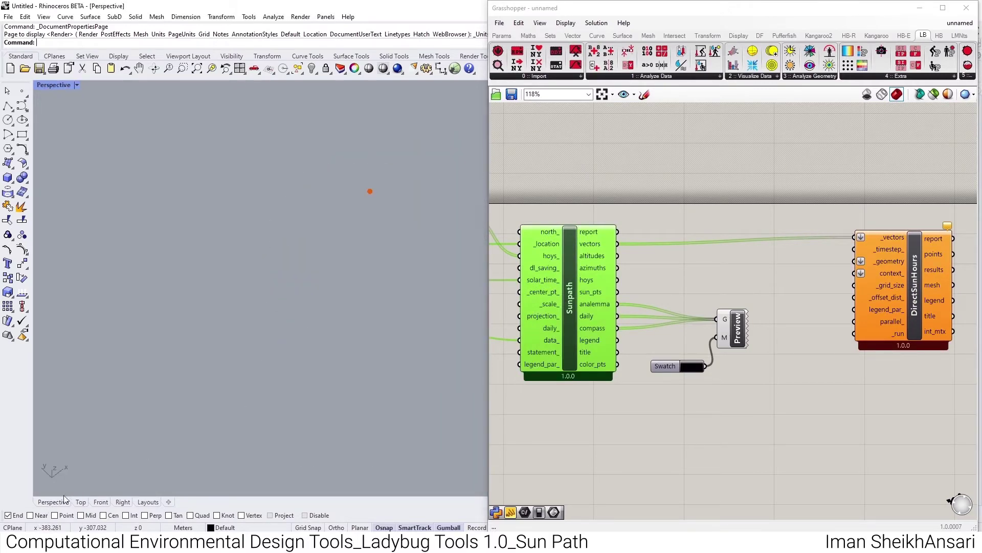
{"action": "middle_click", "coordinate": [573, 283]}
{"action": "left_click", "coordinate": [609, 309]}
{"action": "right_click_drag", "start_coordinate": [327, 302], "coordinate": [358, 303]}
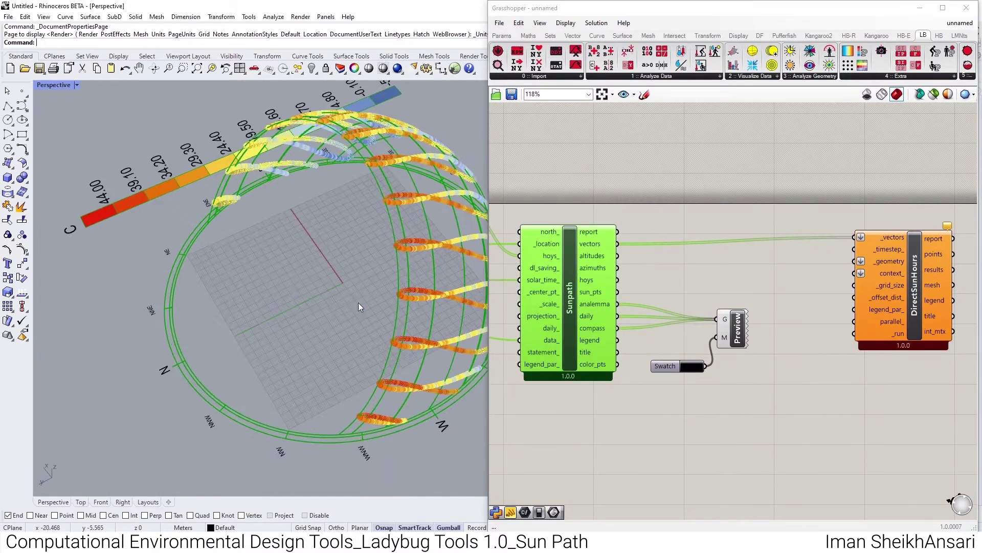
- Turn on Grid Snap and draw a box around the origin, using its 10 m width as the height
{"action": "type", "text": "box"}
{"action": "key", "text": "Return"}
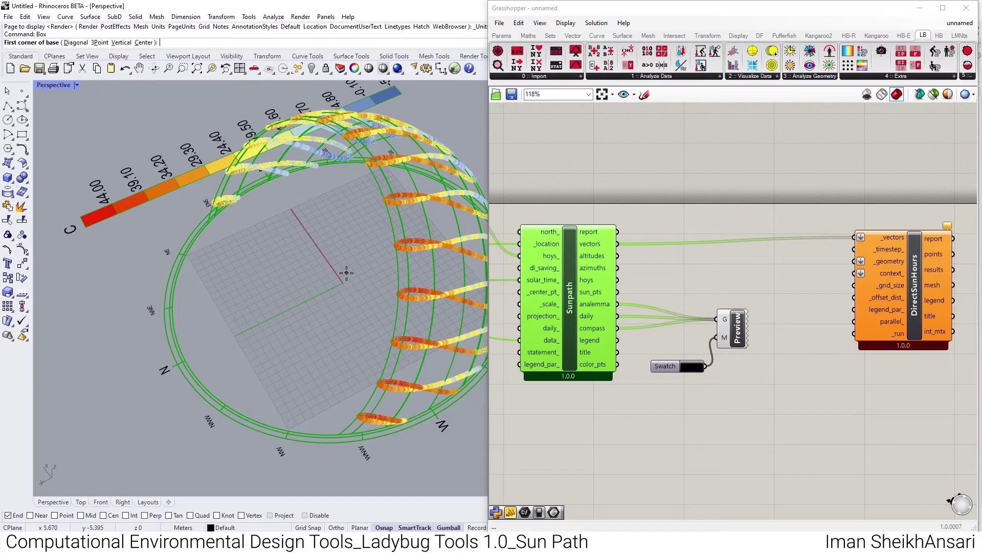
{"action": "scroll", "coordinate": [345, 270], "scroll_direction": "up", "scroll_amount": 5}
{"action": "key", "text": "F9"}
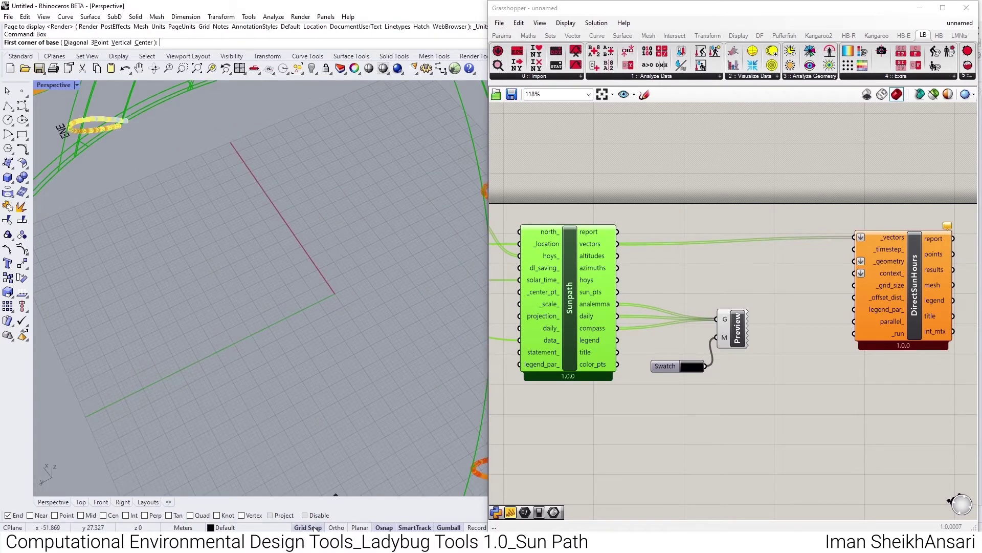
{"action": "scroll", "coordinate": [337, 273], "scroll_direction": "up", "scroll_amount": 3}
{"action": "left_click", "coordinate": [345, 270]}
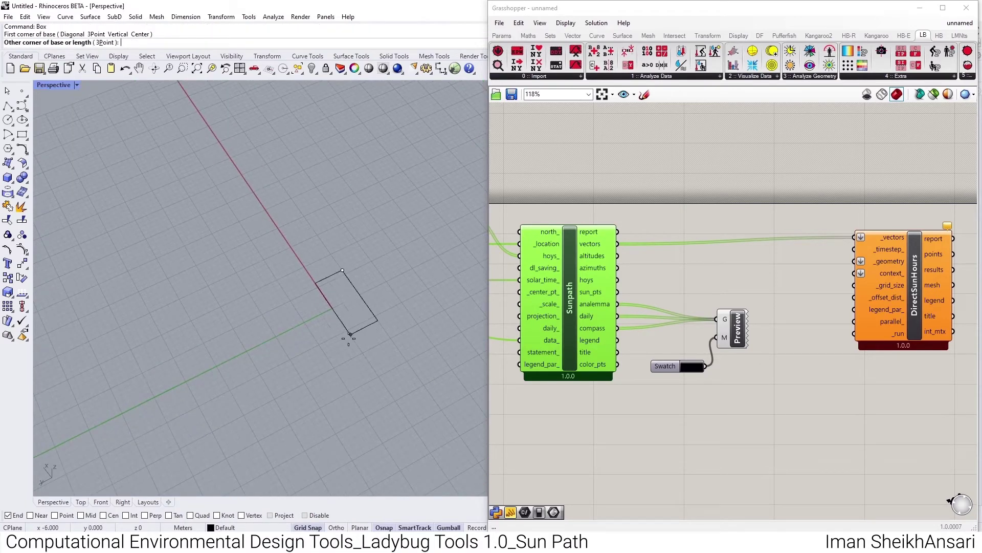
{"action": "left_click", "coordinate": [317, 346]}
{"action": "key", "text": "Return"}
{"action": "scroll", "coordinate": [330, 269], "scroll_direction": "down", "scroll_amount": 5}
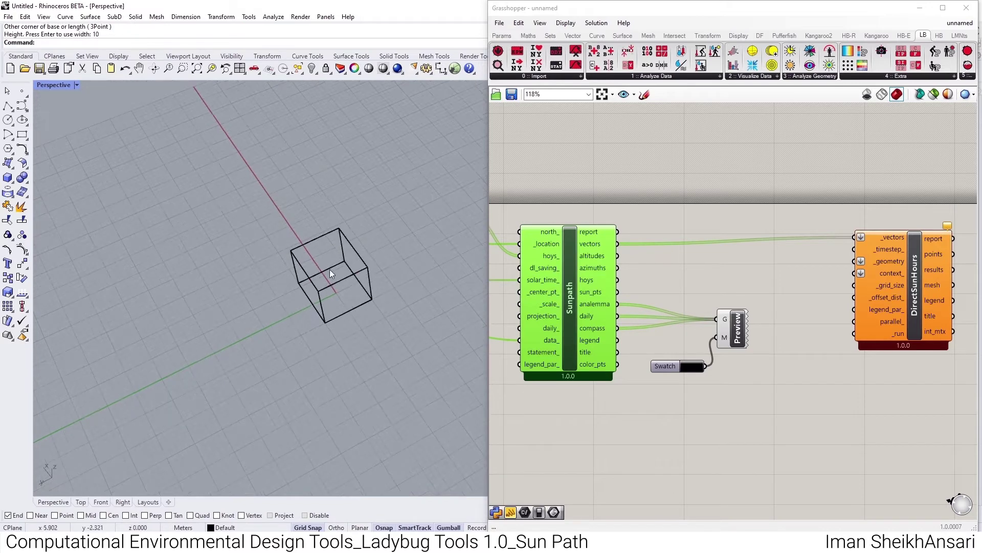
{"action": "scroll", "coordinate": [348, 294], "scroll_direction": "up", "scroll_amount": 3}
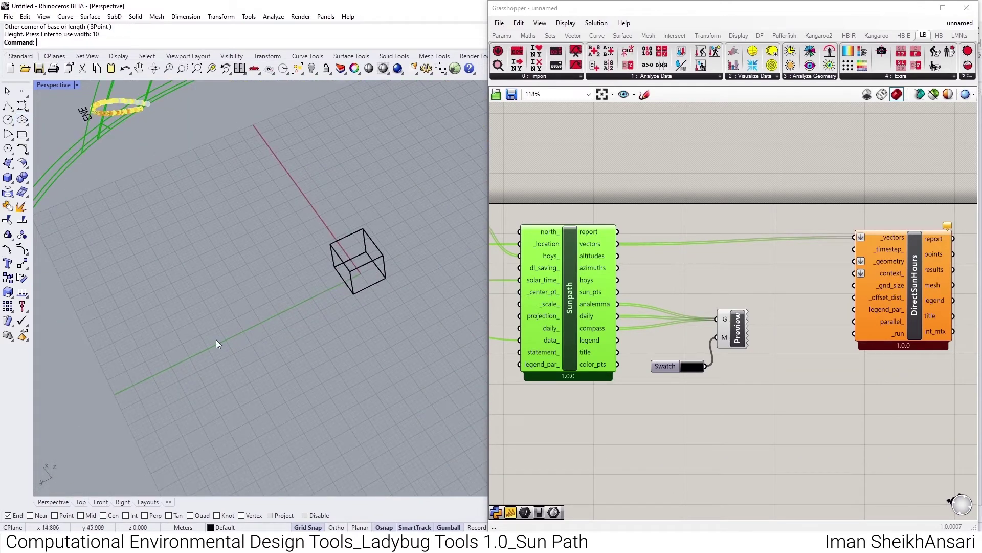
- Draw a sphere of radius 1 m on the ground plane beside the box
{"action": "type", "text": "here"}
{"action": "key", "text": "Return"}
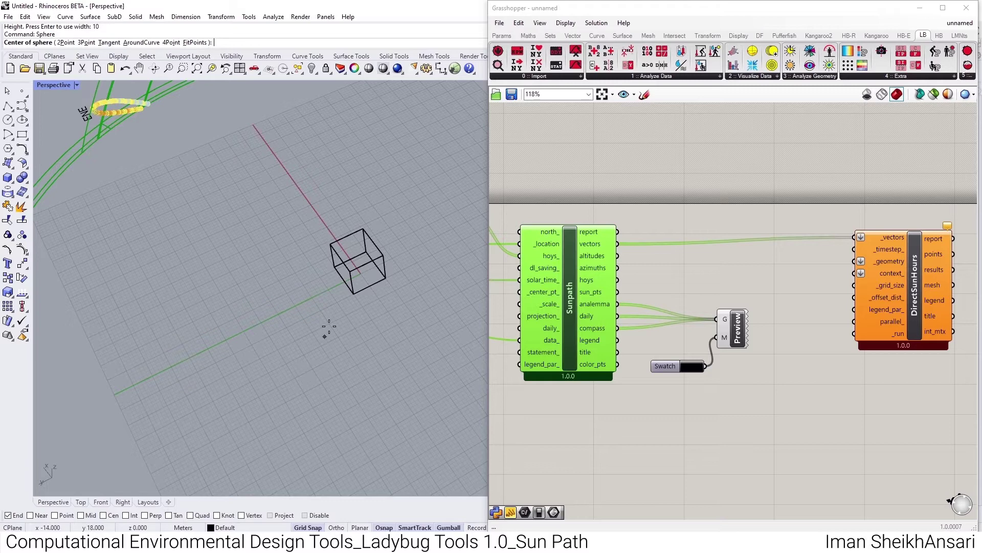
{"action": "left_click", "coordinate": [329, 317]}
{"action": "type", "text": "1"}
{"action": "key", "text": "Return"}
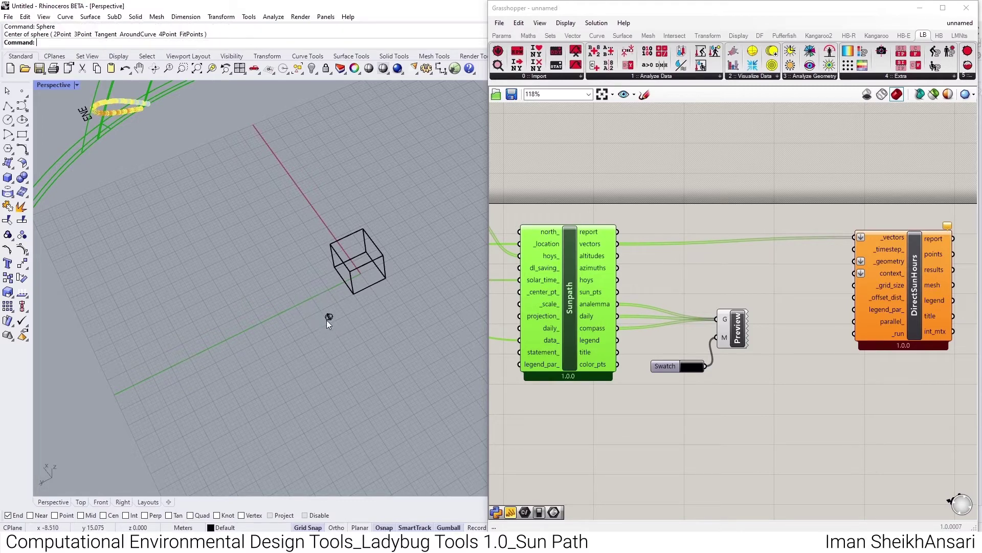
- Raise the sphere onto the ground line in the Front view and stretch it vertically with Scale1D to the box's 10 m height
{"action": "left_click", "coordinate": [101, 503]}
{"action": "mouse_move", "coordinate": [348, 253]}
{"action": "left_mouse_down"}
{"action": "mouse_move", "coordinate": [348, 226]}
{"action": "mouse_move", "coordinate": [348, 243]}
{"action": "left_mouse_up"}
{"action": "type", "text": "Scale1D"}
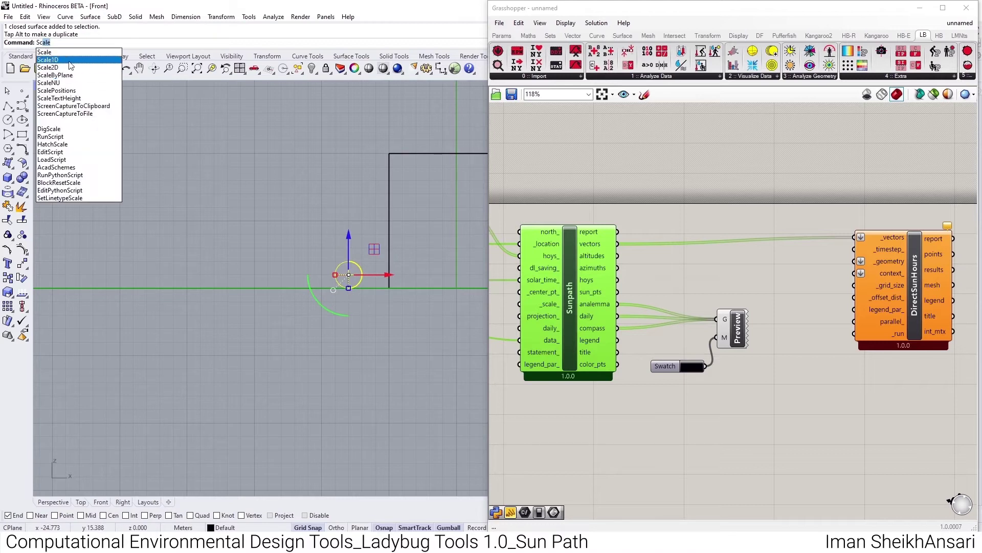
{"action": "key", "text": "Return"}
{"action": "left_click", "coordinate": [349, 288]}
{"action": "left_click", "coordinate": [348, 261]}
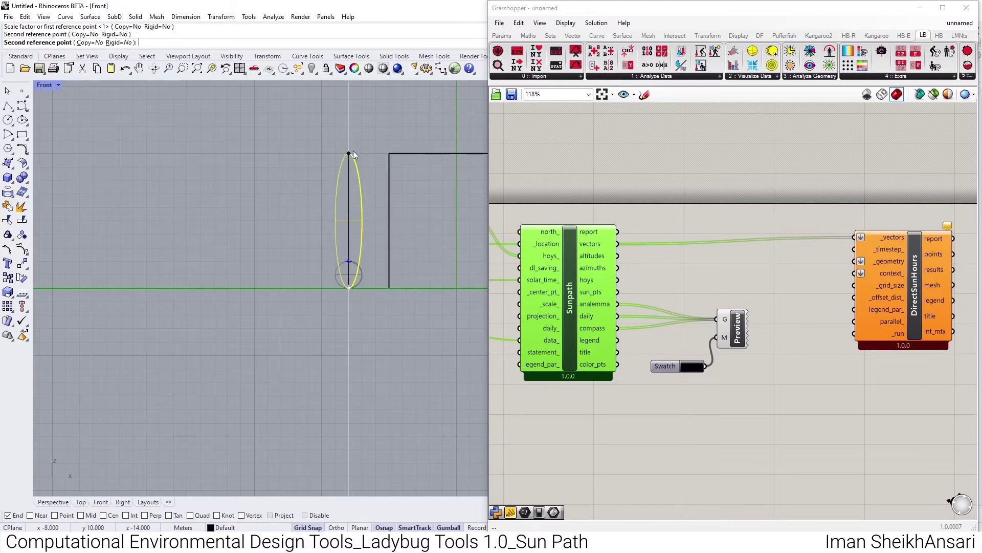
{"action": "left_click", "coordinate": [349, 151]}
{"action": "left_click", "coordinate": [54, 502]}
{"action": "key", "text": "Escape"}
{"action": "right_click_drag", "start_coordinate": [330, 309], "coordinate": [366, 305]}
{"action": "scroll", "coordinate": [309, 349], "scroll_direction": "up", "scroll_amount": 4}
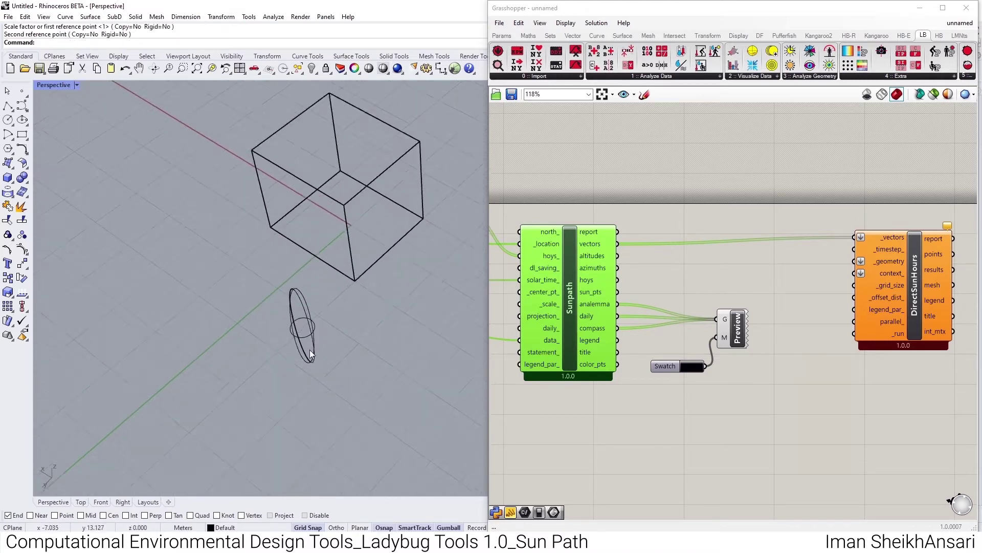
- Copy the stretched sphere twice so that three of them stand next to the box
{"action": "left_click", "coordinate": [309, 362]}
{"action": "type", "text": "Copy"}
{"action": "key", "text": "Return"}
{"action": "left_click", "coordinate": [331, 378]}
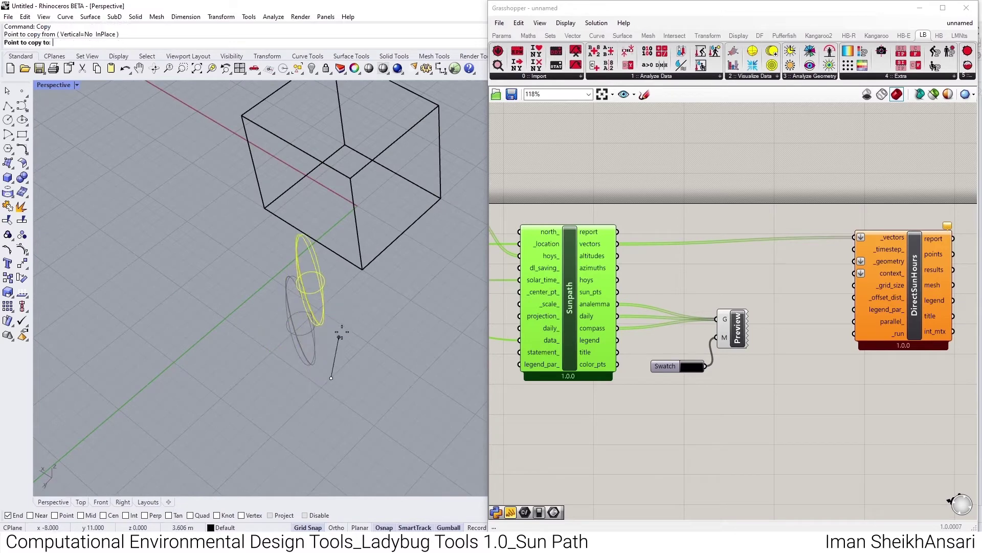
{"action": "left_click", "coordinate": [340, 322]}
{"action": "left_click", "coordinate": [369, 356]}
{"action": "key", "text": "Return"}
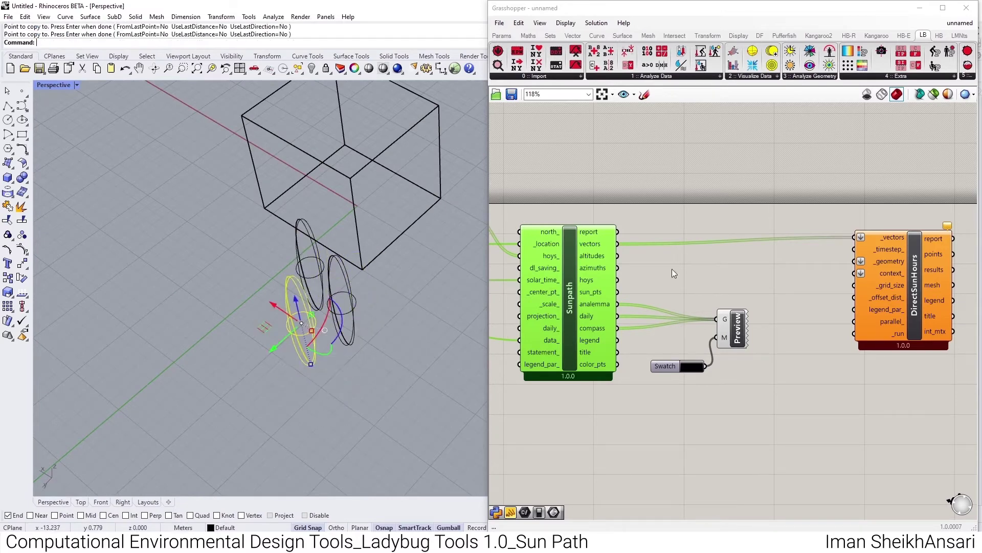
- Add a Geometry parameter, reference the Rhino box in it and wire it into DirectSunHours' _geometry input
{"action": "double_click", "coordinate": [807, 256]}
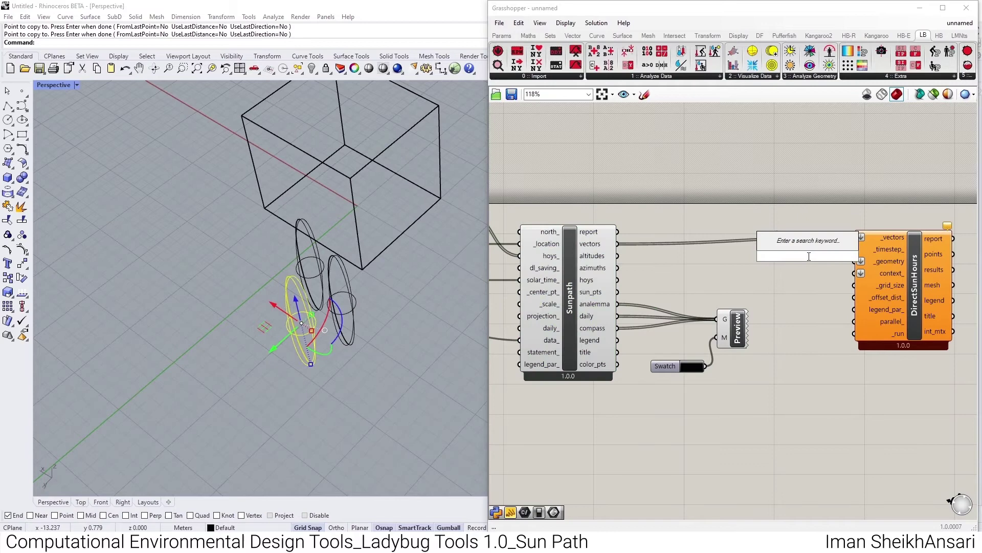
{"action": "type", "text": "geo"}
{"action": "left_click", "coordinate": [790, 245]}
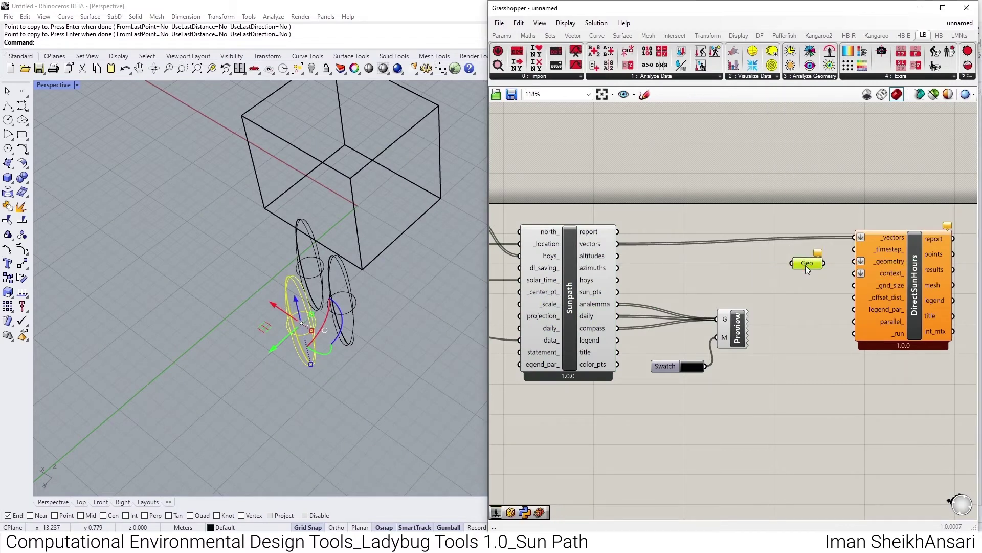
{"action": "left_click", "coordinate": [373, 163]}
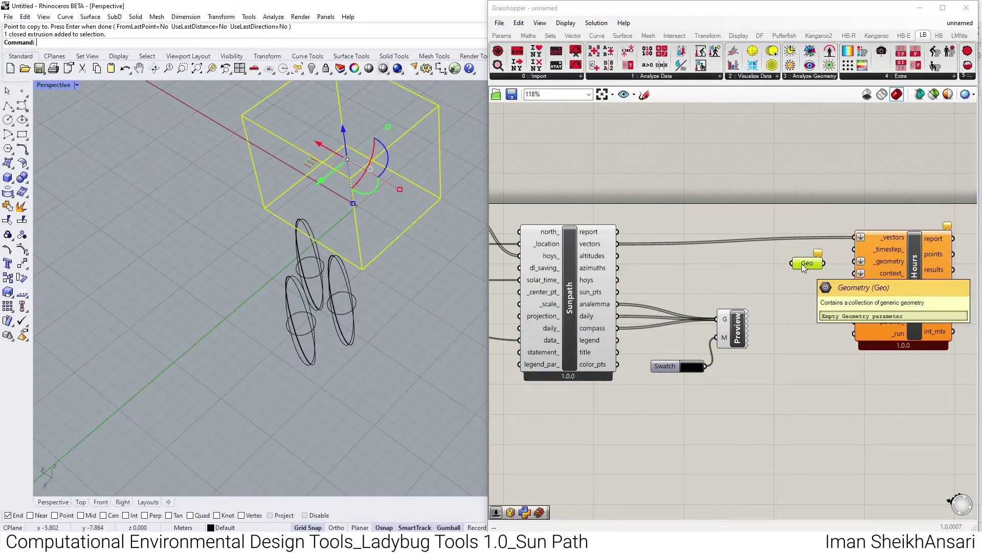
{"action": "right_click", "coordinate": [802, 264]}
{"action": "left_click", "coordinate": [833, 397]}
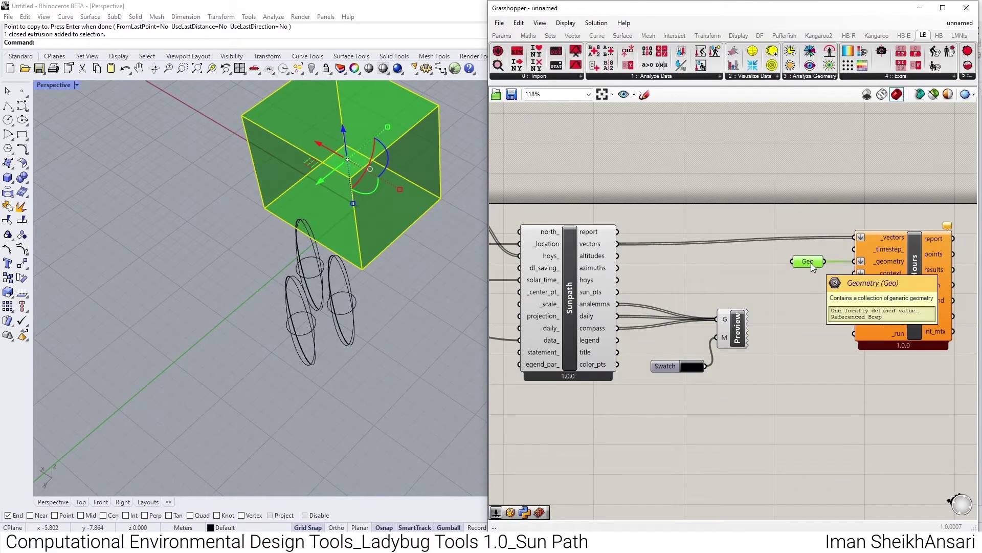
- Duplicate the Geometry parameter, reference the three stretched spheres in it and wire it into the context_ input
{"action": "key", "text": "ctrl+c"}
{"action": "key", "text": "ctrl+v"}
{"action": "left_click_drag", "start_coordinate": [387, 304], "coordinate": [293, 322]}
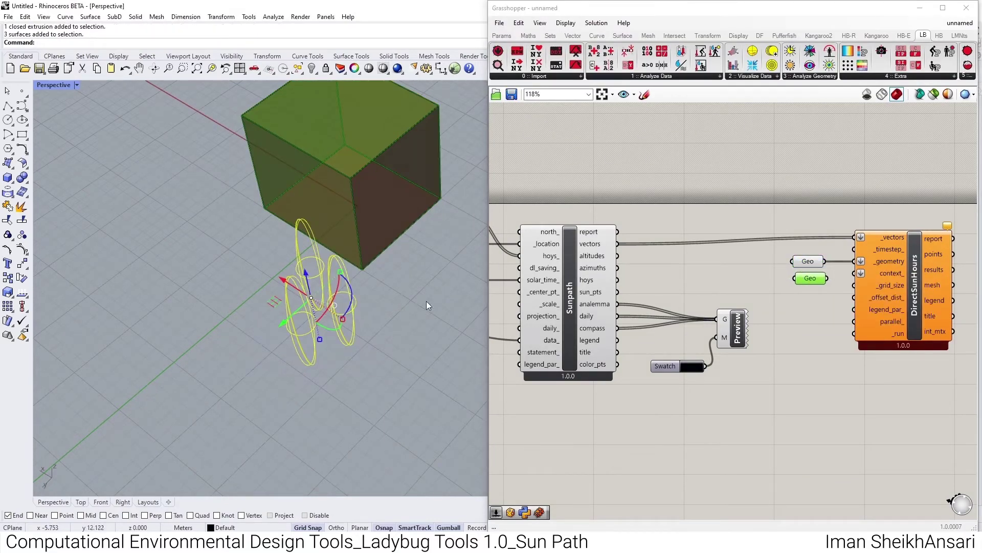
{"action": "right_click", "coordinate": [802, 277]}
{"action": "left_click", "coordinate": [844, 395]}
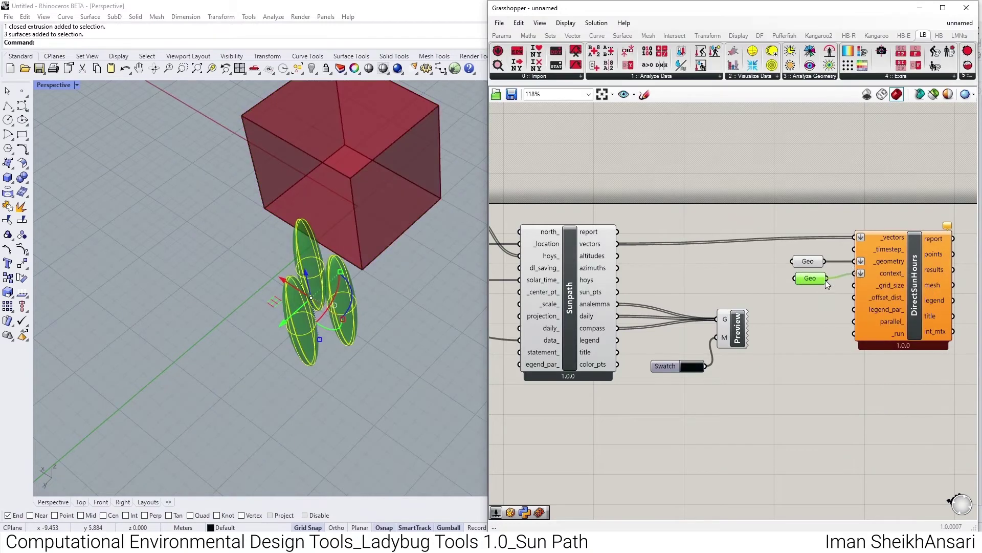
- Read the _grid_size description, add a panel containing 1 and wire it into DirectSunHours' _grid_size input
{"action": "scroll", "coordinate": [893, 279], "scroll_direction": "up", "scroll_amount": 2}
{"action": "mouse_move", "coordinate": [882, 286]}
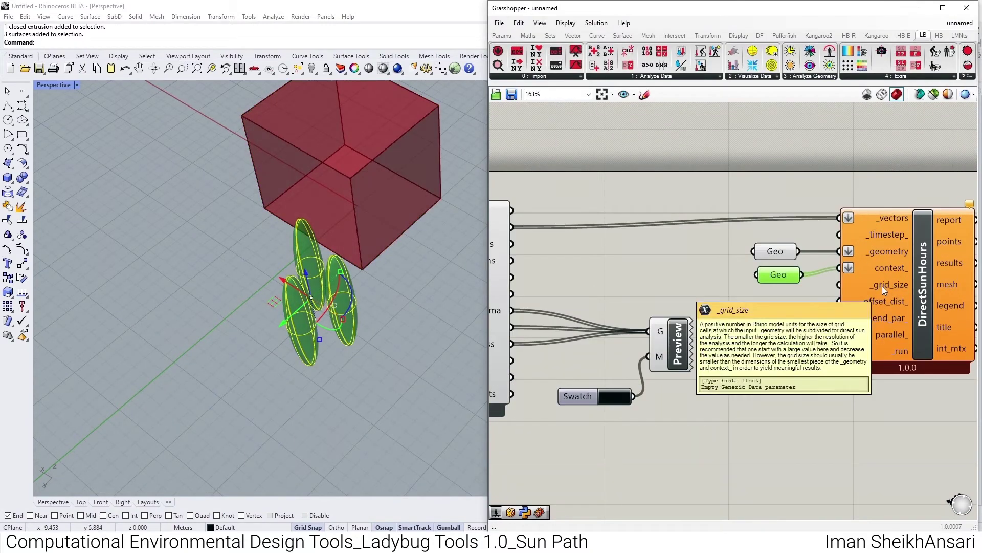
{"action": "left_click", "coordinate": [762, 310]}
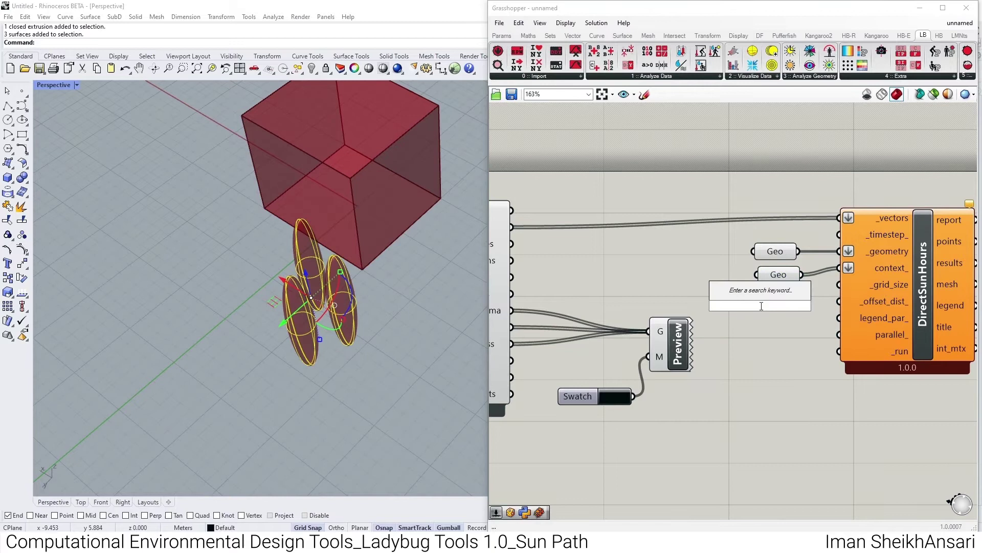
{"action": "type", "text": "//1"}
{"action": "key", "text": "Return"}
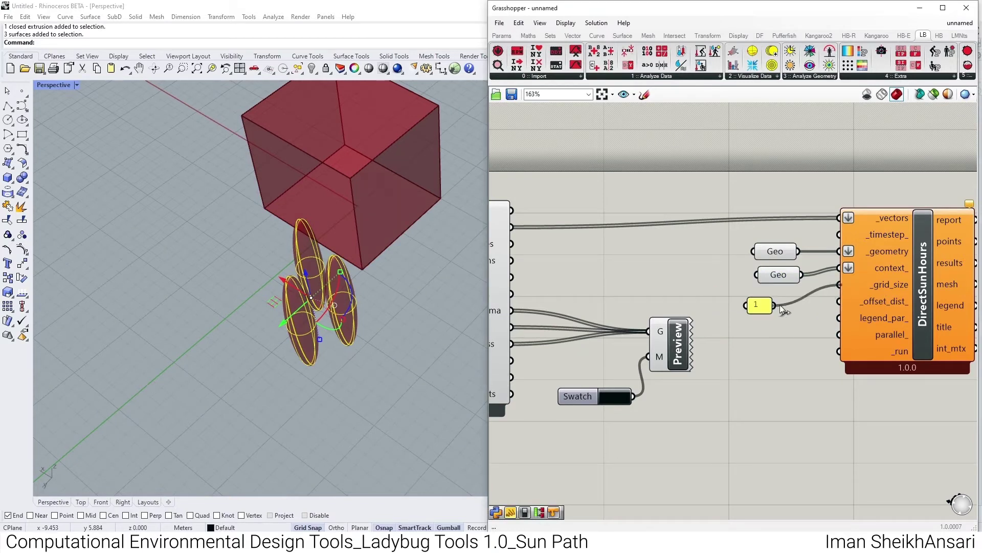
- Add a Boolean Toggle, wire it into DirectSunHours' parallel_ and _run inputs, and set it to True
{"action": "left_click_drag", "start_coordinate": [757, 303], "coordinate": [783, 297]}
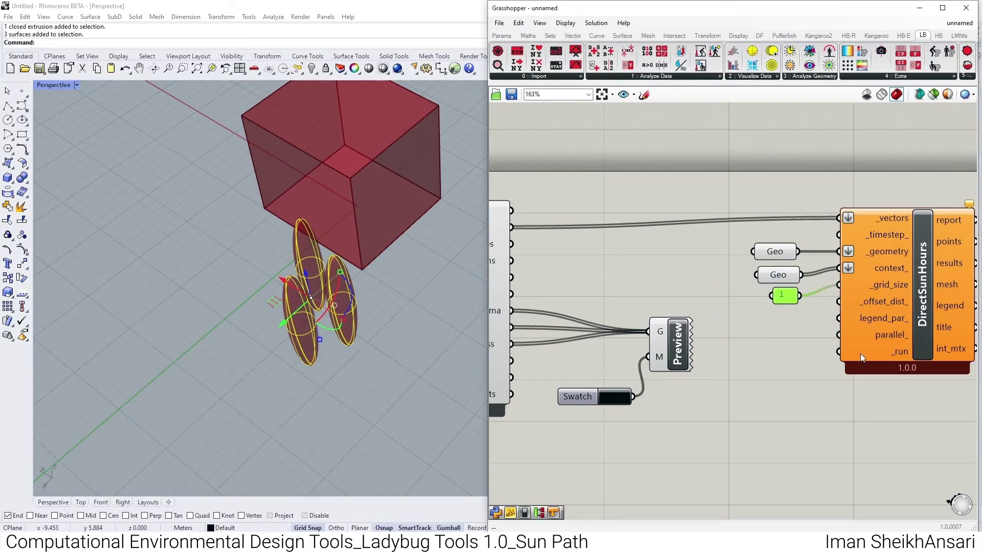
{"action": "double_click", "coordinate": [794, 357]}
{"action": "type", "text": "to"}
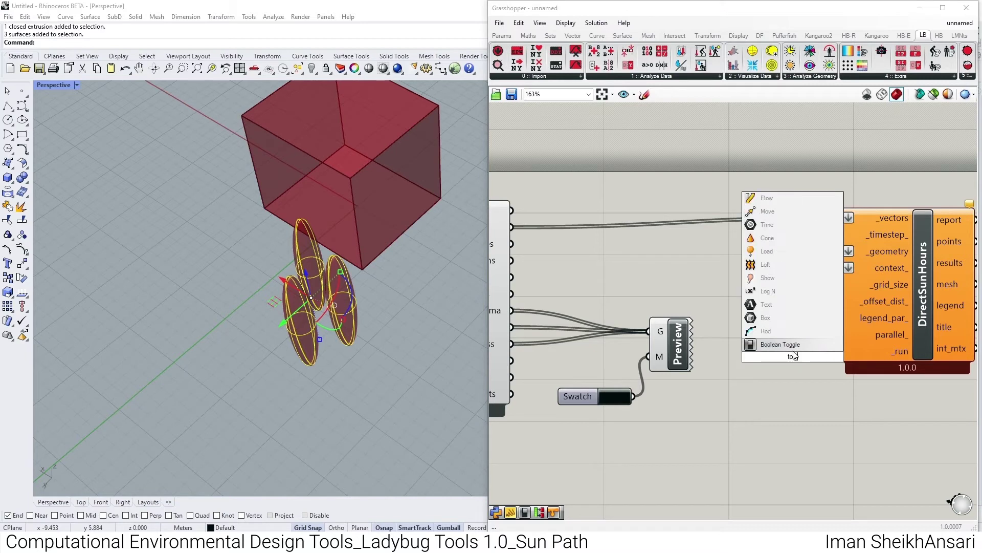
{"action": "left_click", "coordinate": [793, 344]}
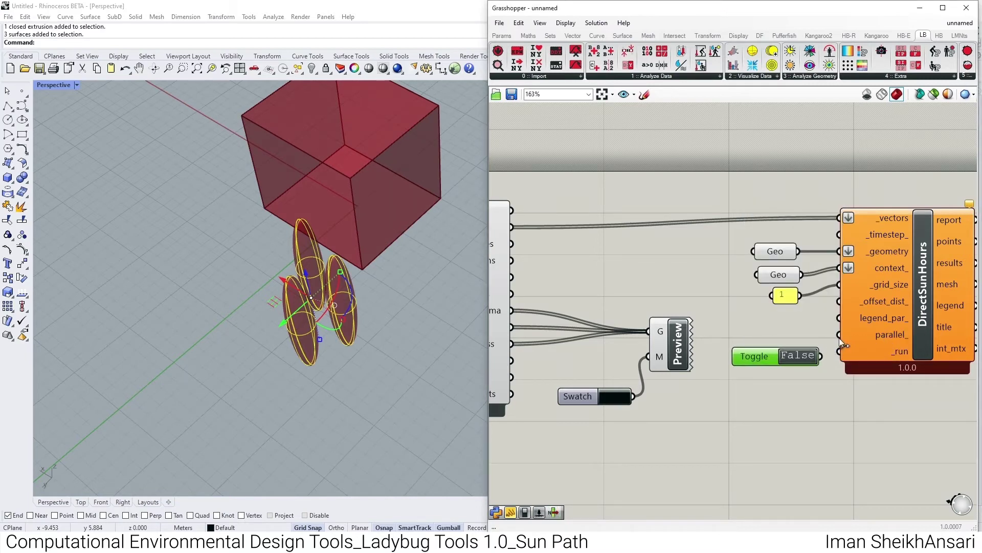
{"action": "left_click_drag", "start_coordinate": [839, 336], "coordinate": [820, 355]}
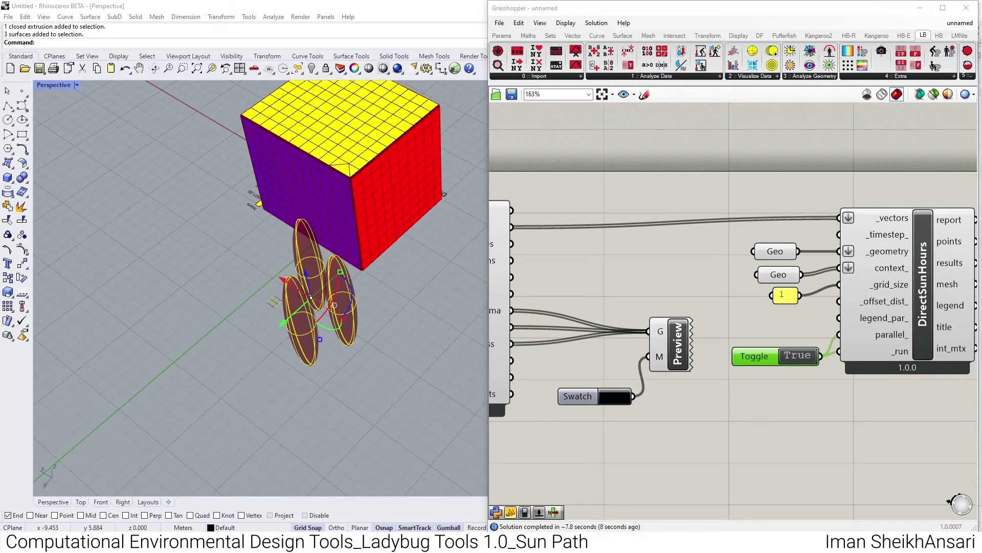
- Examine the direct sun hours mesh on the box and its legend in the Perspective and Top views
{"action": "scroll", "coordinate": [728, 257], "scroll_direction": "down", "scroll_amount": 3}
{"action": "left_click", "coordinate": [844, 280]}
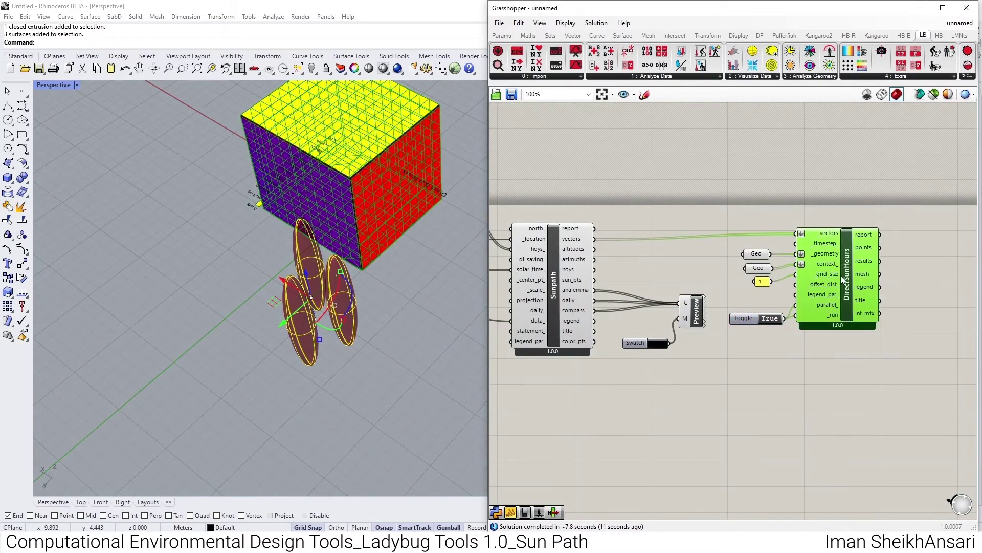
{"action": "left_click", "coordinate": [671, 411]}
{"action": "right_click_drag", "start_coordinate": [364, 312], "coordinate": [358, 291]}
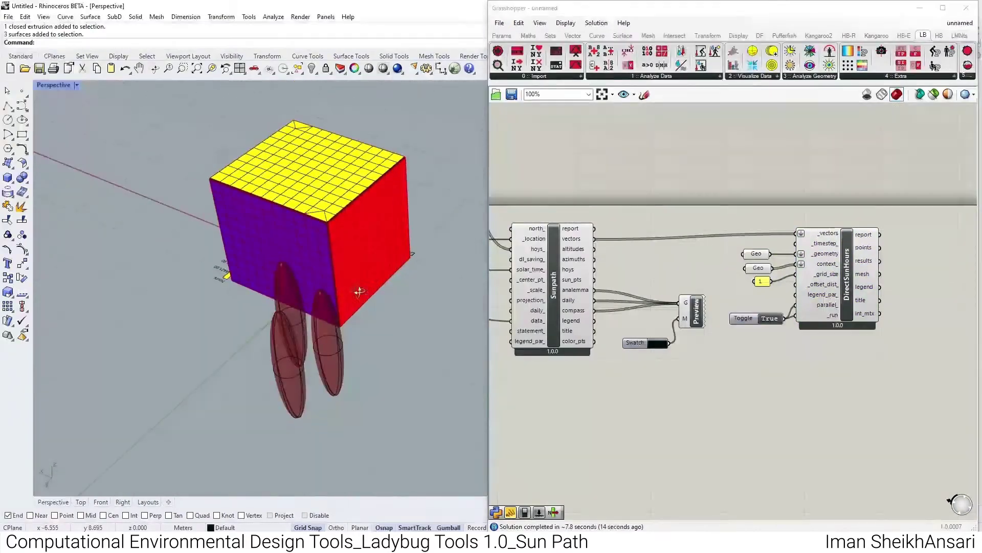
{"action": "left_click", "coordinate": [81, 501]}
{"action": "scroll", "coordinate": [363, 260], "scroll_direction": "up", "scroll_amount": 6}
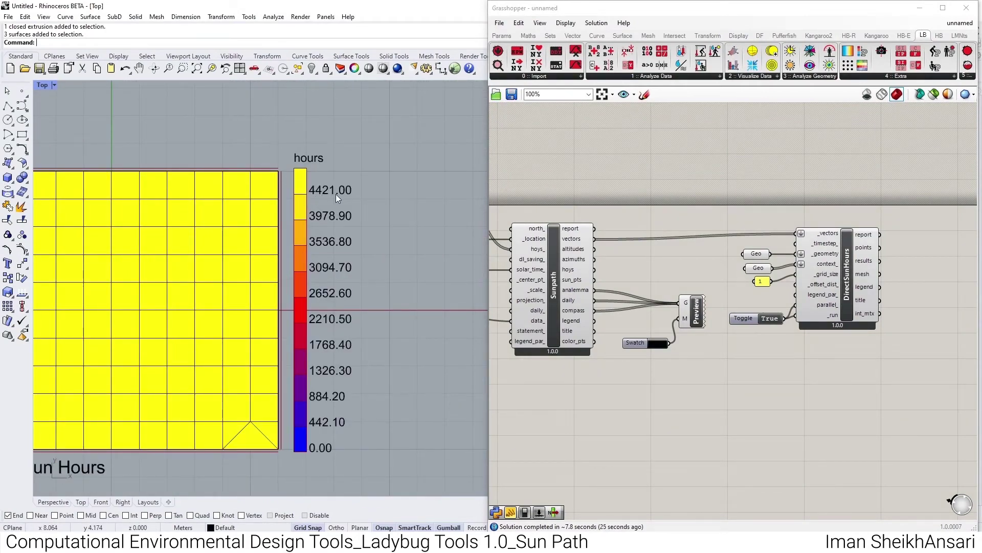
{"action": "scroll", "coordinate": [395, 213], "scroll_direction": "down", "scroll_amount": 7}
{"action": "left_click", "coordinate": [53, 501]}
{"action": "scroll", "coordinate": [336, 222], "scroll_direction": "down", "scroll_amount": 2}
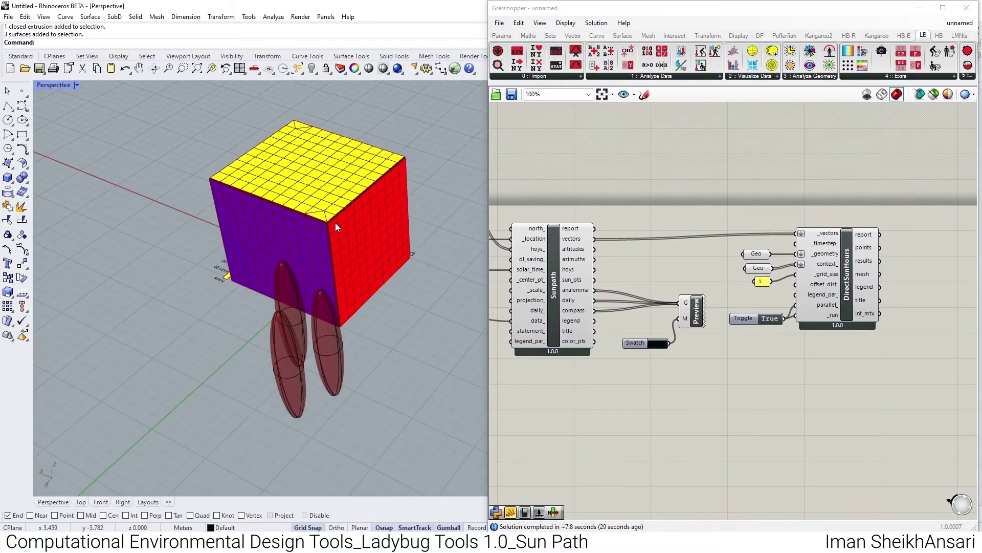
{"action": "right_click_drag", "start_coordinate": [336, 223], "coordinate": [262, 213]}
{"action": "scroll", "coordinate": [369, 254], "scroll_direction": "down", "scroll_amount": 3}
{"action": "scroll", "coordinate": [377, 265], "scroll_direction": "up", "scroll_amount": 6}
{"action": "scroll", "coordinate": [377, 265], "scroll_direction": "down", "scroll_amount": 4}
{"action": "right_click_drag", "start_coordinate": [377, 265], "coordinate": [216, 379]}
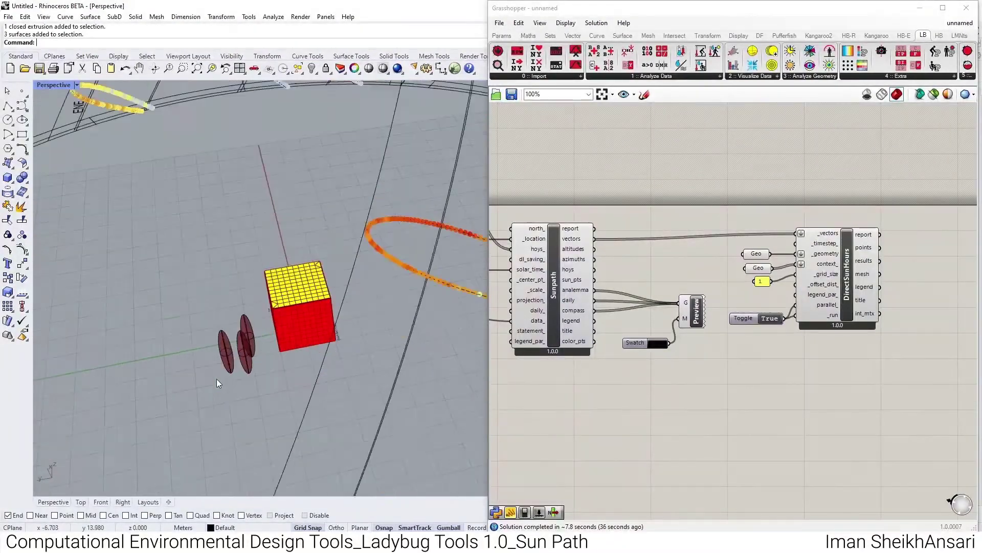
- Move the three stretched spheres 25 m along the green axis to the opposite side of the box
{"action": "scroll", "coordinate": [219, 378], "scroll_direction": "up", "scroll_amount": 7}
{"action": "left_click_drag", "start_coordinate": [290, 226], "coordinate": [201, 332]}
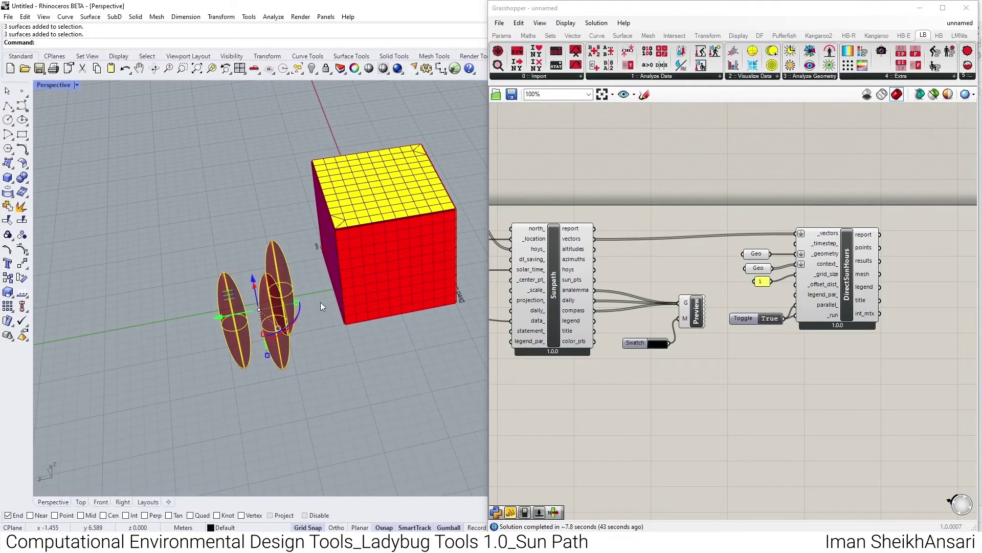
{"action": "type", "text": "m"}
{"action": "key", "text": "Return"}
{"action": "scroll", "coordinate": [223, 298], "scroll_direction": "down", "scroll_amount": 6}
{"action": "left_click", "coordinate": [236, 338]}
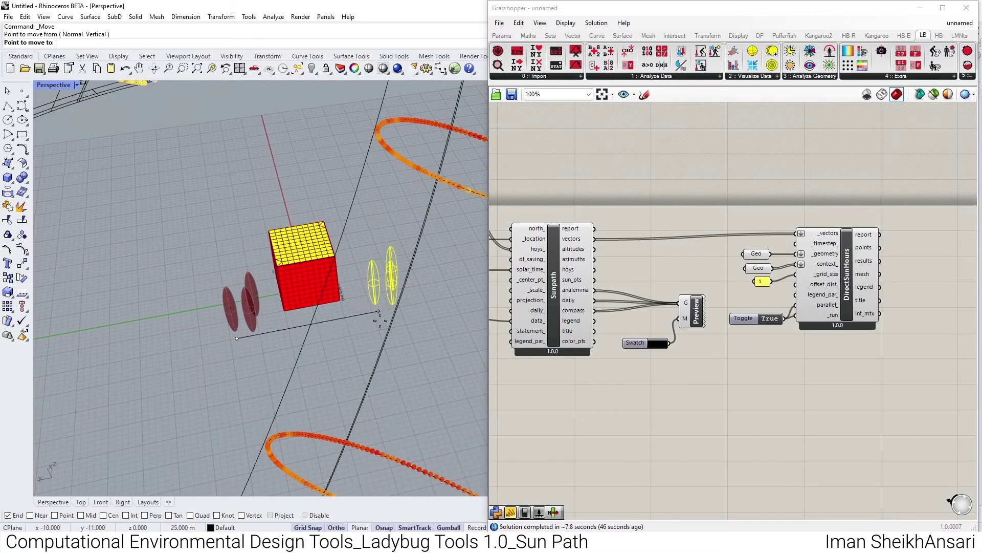
{"action": "left_click", "coordinate": [384, 310]}
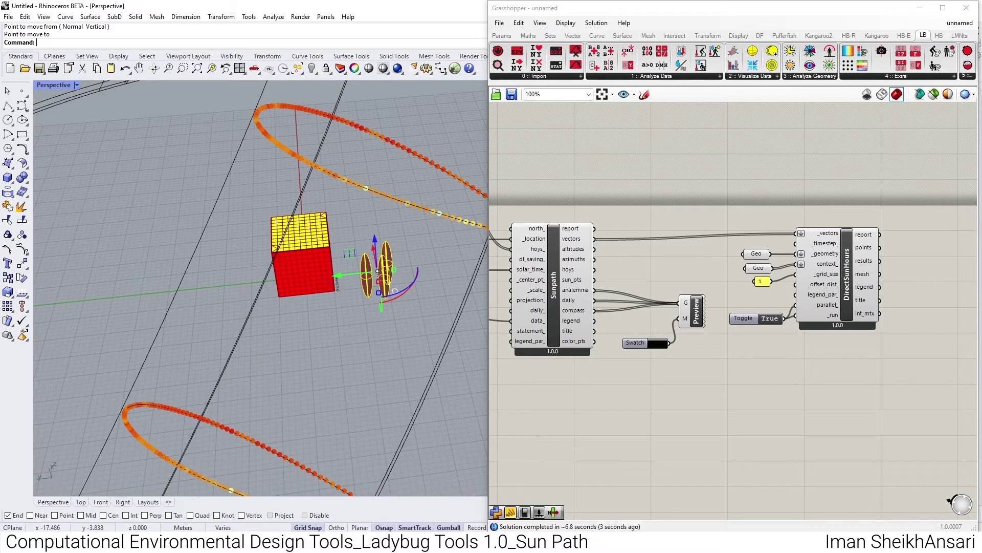
- Turn off the viewport preview of both Geometry parameters
{"action": "right_click_drag", "start_coordinate": [398, 340], "coordinate": [277, 298]}
{"action": "scroll", "coordinate": [383, 225], "scroll_direction": "up", "scroll_amount": 6}
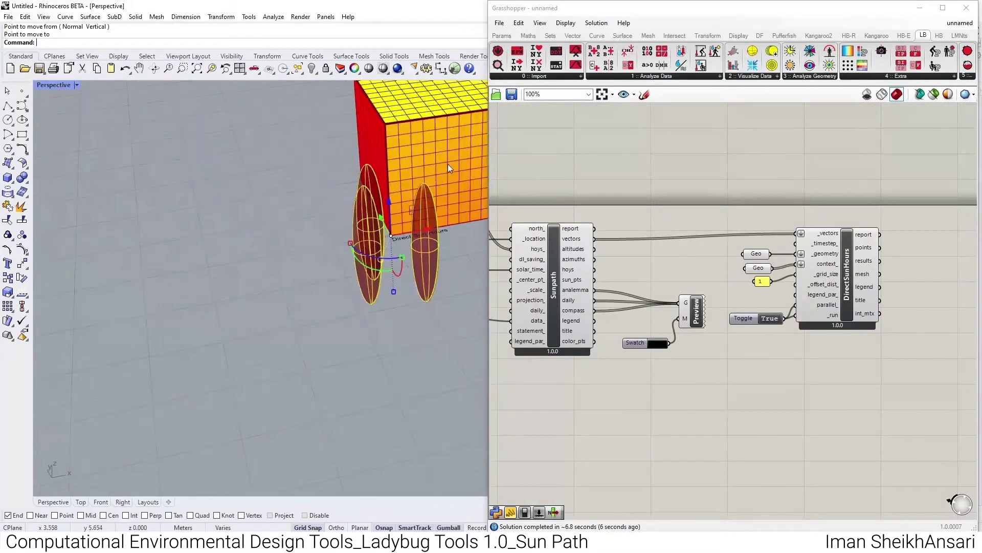
{"action": "scroll", "coordinate": [448, 164], "scroll_direction": "up", "scroll_amount": 5}
{"action": "scroll", "coordinate": [351, 320], "scroll_direction": "down", "scroll_amount": 6}
{"action": "key", "text": "Escape"}
{"action": "left_click_drag", "start_coordinate": [772, 242], "coordinate": [740, 285]}
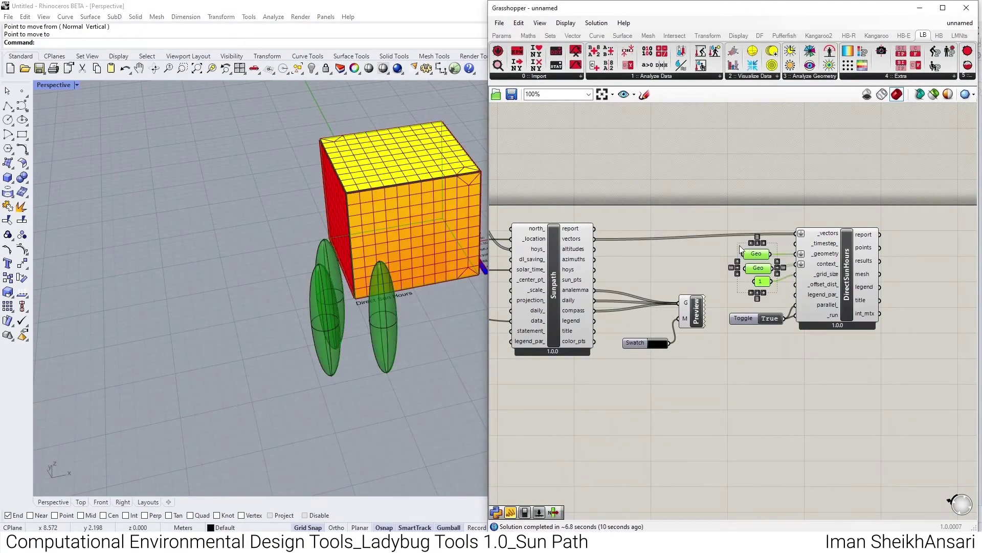
{"action": "middle_click", "coordinate": [743, 242]}
{"action": "left_click", "coordinate": [778, 206]}
- Move the single stretched sphere standing apart from the other two close in front of the box's orange face
{"action": "left_click", "coordinate": [372, 286]}
{"action": "scroll", "coordinate": [354, 335], "scroll_direction": "down", "scroll_amount": 5}
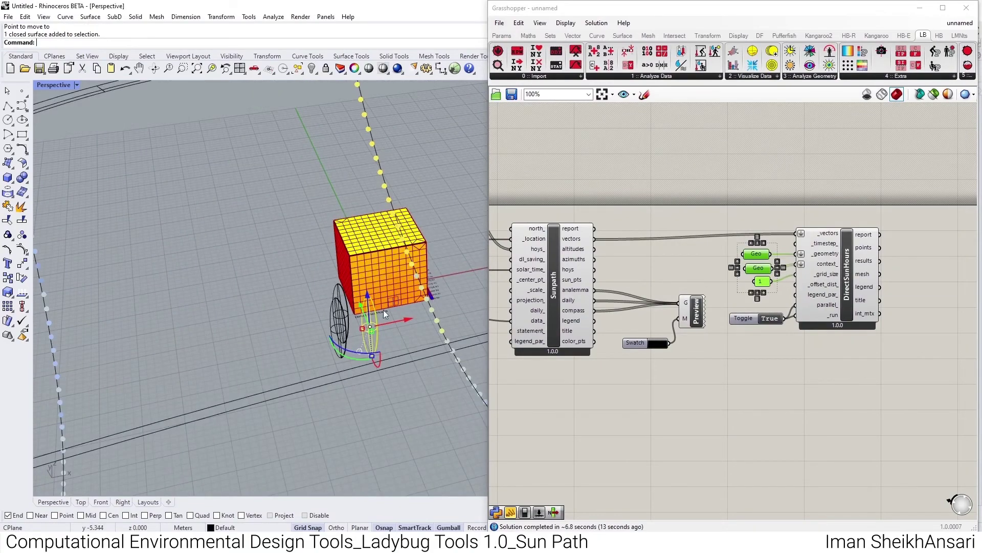
{"action": "scroll", "coordinate": [383, 309], "scroll_direction": "up", "scroll_amount": 6}
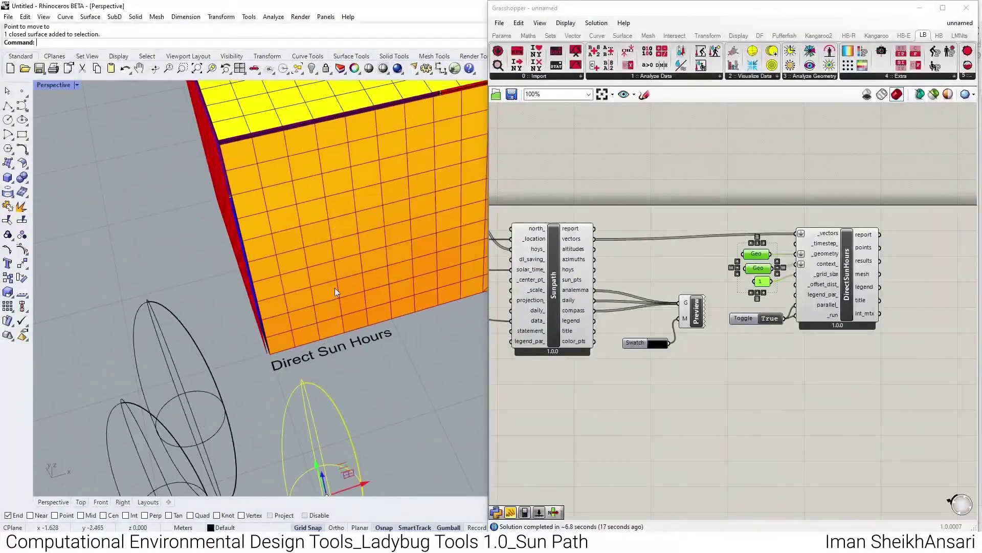
{"action": "scroll", "coordinate": [335, 287], "scroll_direction": "down", "scroll_amount": 3}
{"action": "scroll", "coordinate": [376, 296], "scroll_direction": "up", "scroll_amount": 2}
{"action": "type", "text": "m"}
{"action": "key", "text": "Return"}
{"action": "scroll", "coordinate": [767, 302], "scroll_direction": "up", "scroll_amount": 3}
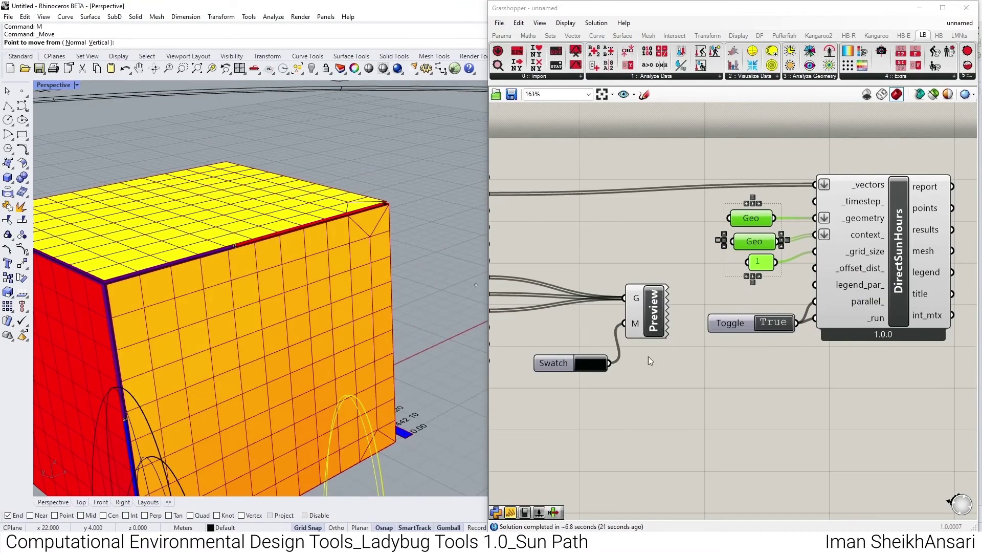
{"action": "scroll", "coordinate": [412, 235], "scroll_direction": "down", "scroll_amount": 8}
{"action": "right_click_drag", "start_coordinate": [409, 260], "coordinate": [386, 379]}
{"action": "left_click", "coordinate": [400, 337]}
{"action": "left_click", "coordinate": [417, 268]}
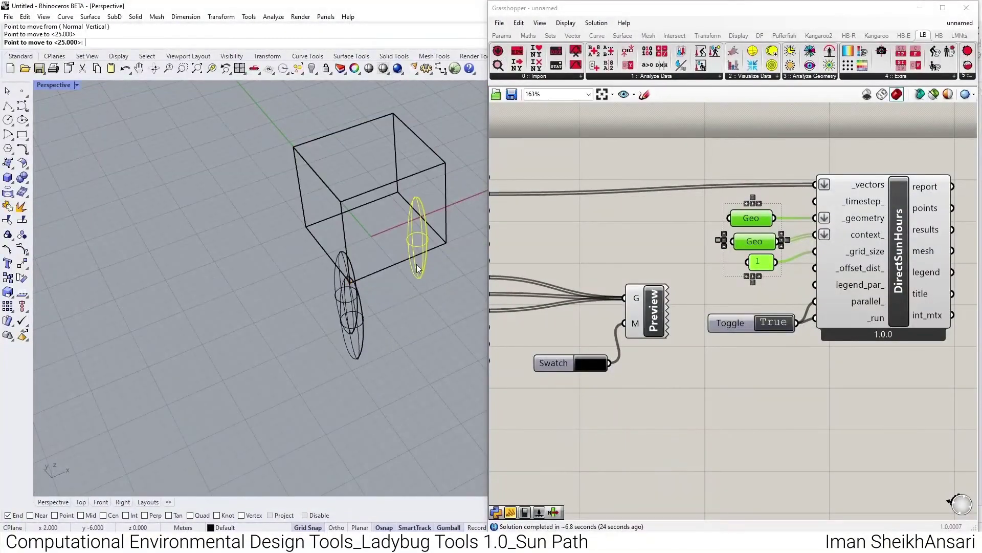
{"action": "left_click", "coordinate": [419, 201]}
- Shift the sphere in front of the box away from it, beside the other two spheres
{"action": "scroll", "coordinate": [399, 215], "scroll_direction": "up", "scroll_amount": 5}
{"action": "scroll", "coordinate": [399, 201], "scroll_direction": "down", "scroll_amount": 4}
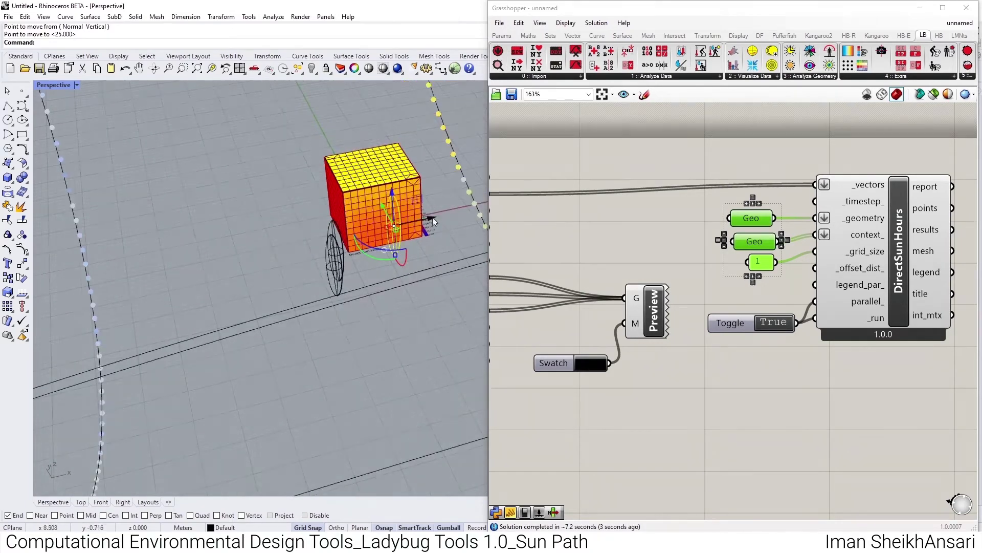
{"action": "scroll", "coordinate": [314, 162], "scroll_direction": "up", "scroll_amount": 5}
{"action": "scroll", "coordinate": [318, 260], "scroll_direction": "down", "scroll_amount": 3}
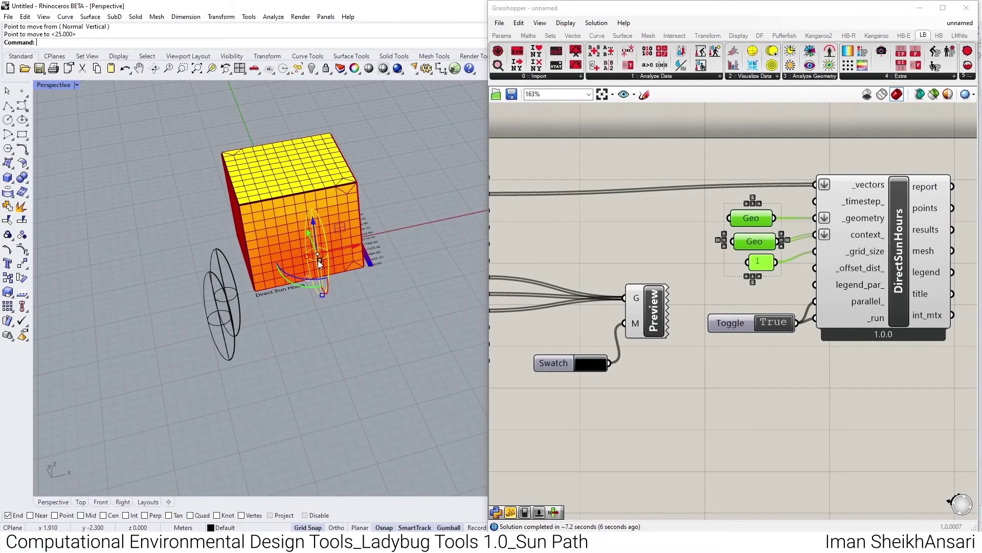
{"action": "left_click_drag", "start_coordinate": [326, 271], "coordinate": [253, 329]}
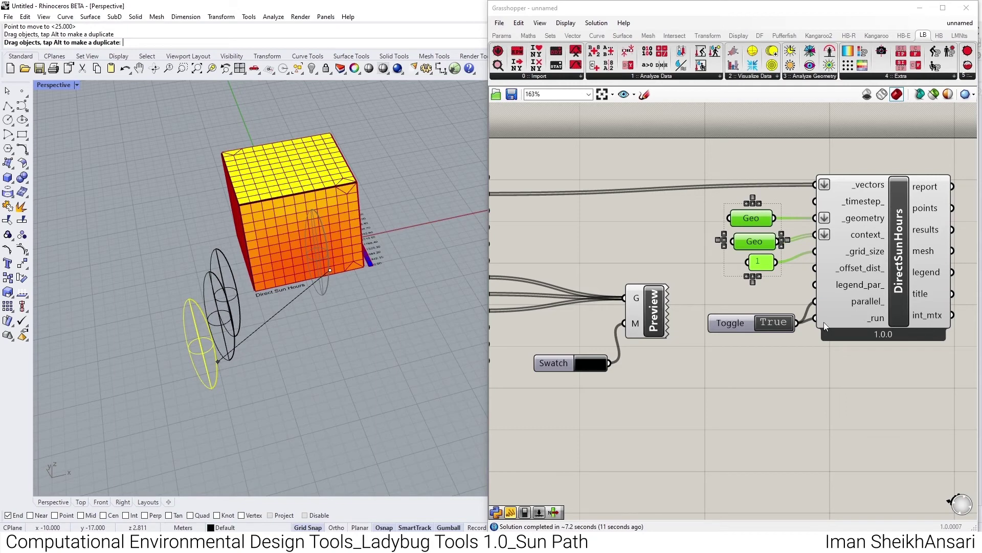
- Set the run toggle to False and delete the three stretched spheres
{"action": "double_click", "coordinate": [776, 322]}
{"action": "left_click_drag", "start_coordinate": [260, 302], "coordinate": [146, 375]}
{"action": "key", "text": "Delete"}
- Draw a large rectangle on the ground plane surrounding the box with the Rectangle command
{"action": "scroll", "coordinate": [315, 304], "scroll_direction": "down", "scroll_amount": 9}
{"action": "scroll", "coordinate": [315, 304], "scroll_direction": "up", "scroll_amount": 7}
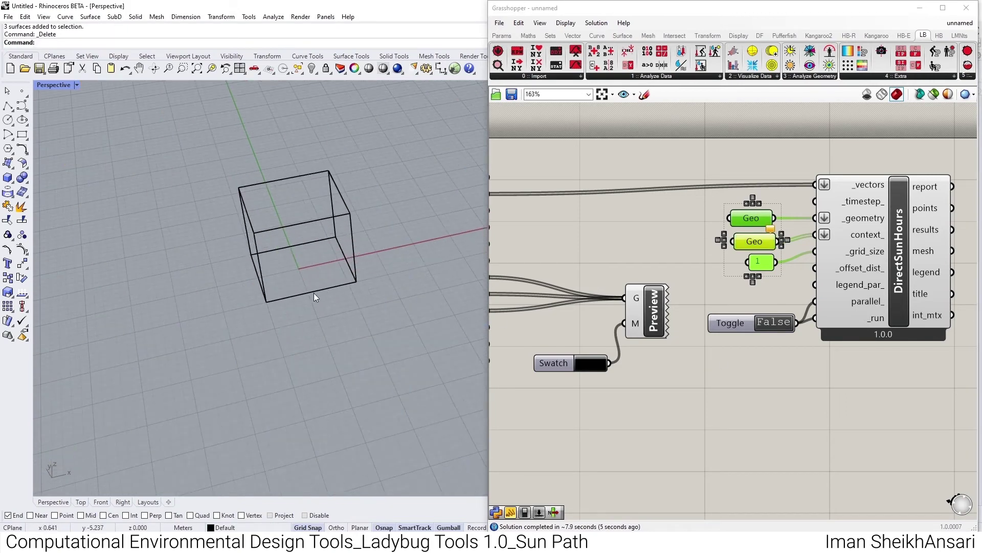
{"action": "type", "text": "Rec"}
{"action": "key", "text": "Return"}
{"action": "key", "text": "Return"}
{"action": "type", "text": "Rect"}
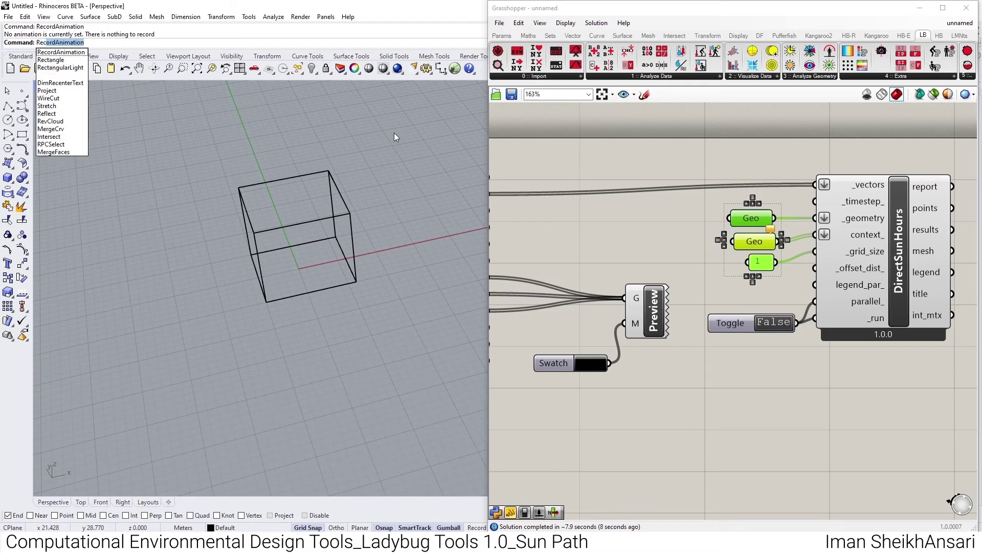
{"action": "key", "text": "Return"}
{"action": "left_click", "coordinate": [409, 119]}
{"action": "left_click", "coordinate": [96, 446]}
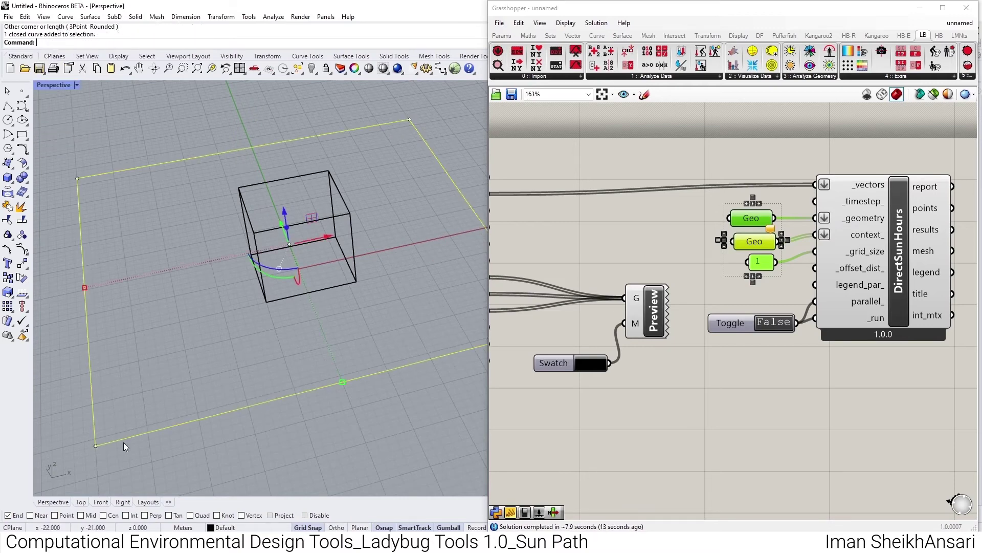
- Create a planar surface from the ground rectangle with PlanarSrf
{"action": "type", "text": "P"}
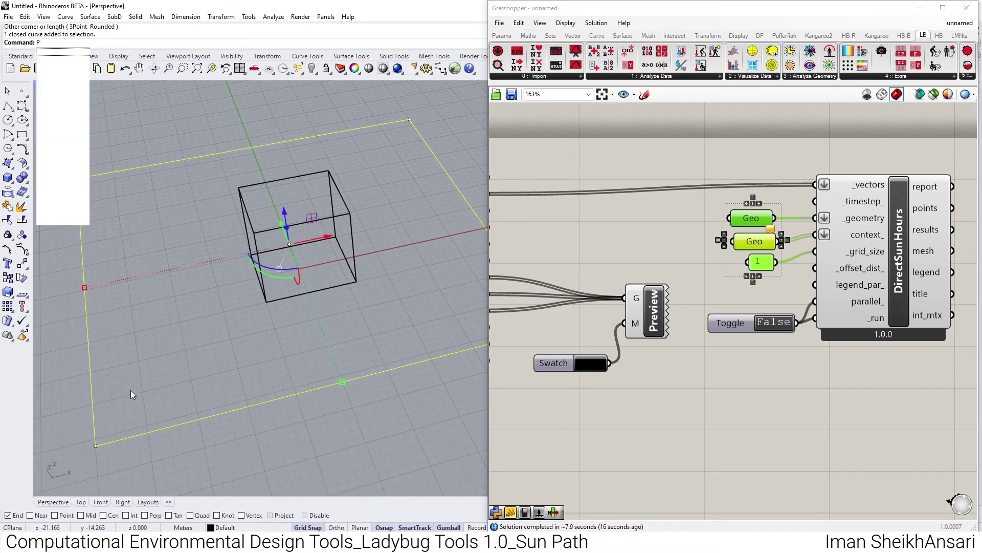
{"action": "type", "text": "lan"}
{"action": "left_click", "coordinate": [63, 91]}
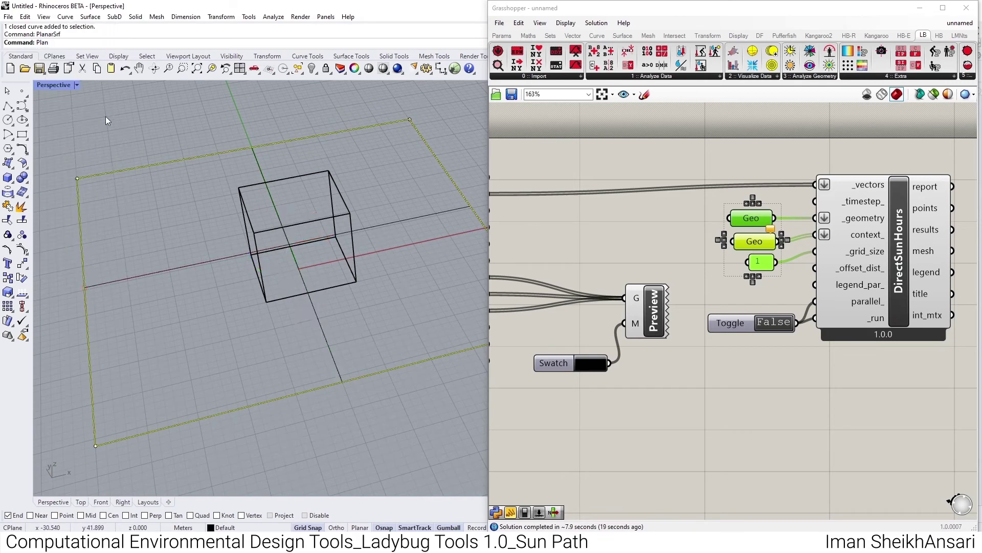
- Reference the ground surface in the _geometry parameter and the box in the context_ parameter, and set the toggle to True
{"action": "left_click", "coordinate": [327, 337]}
{"action": "left_click", "coordinate": [752, 218]}
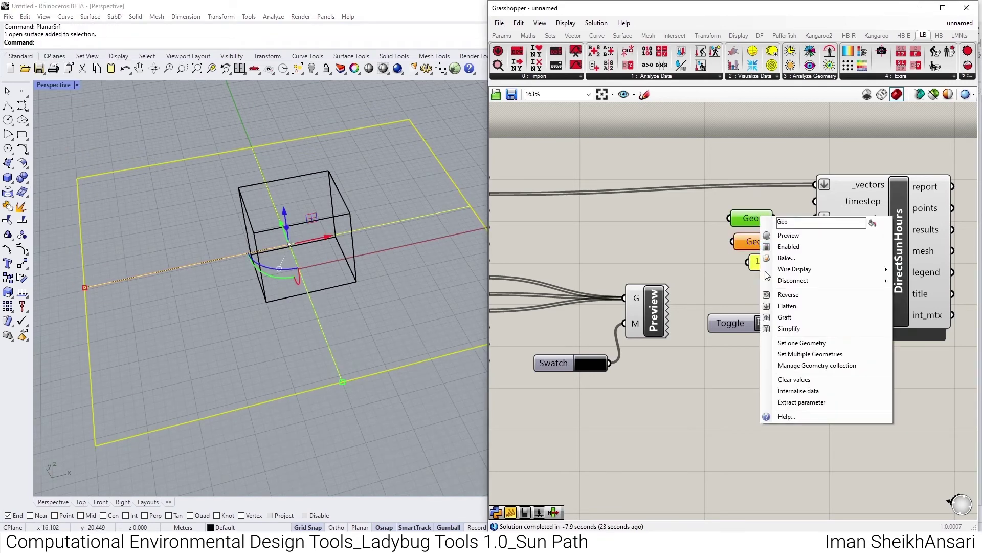
{"action": "right_click", "coordinate": [762, 218]}
{"action": "left_click", "coordinate": [793, 346]}
{"action": "left_click", "coordinate": [351, 220]}
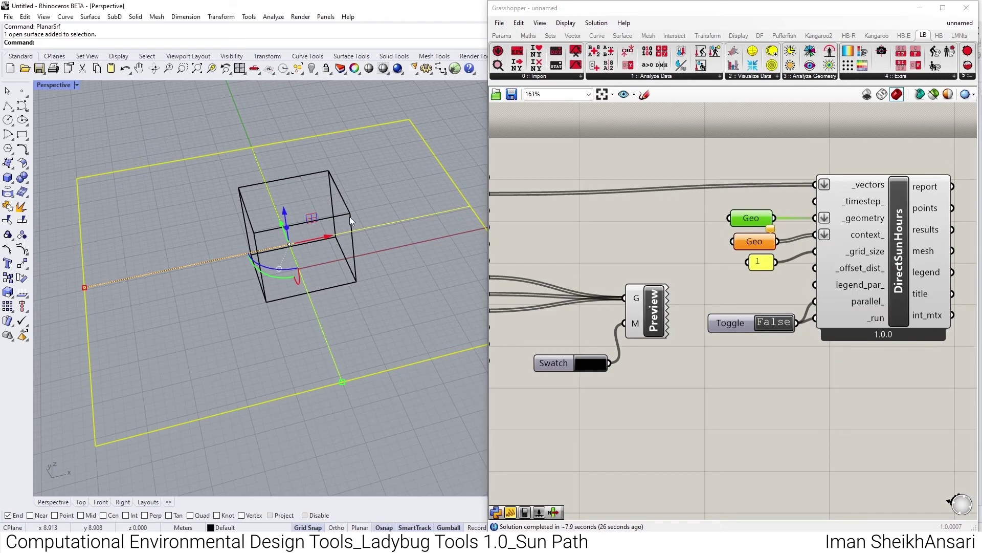
{"action": "right_click", "coordinate": [749, 241]}
{"action": "left_click", "coordinate": [736, 381]}
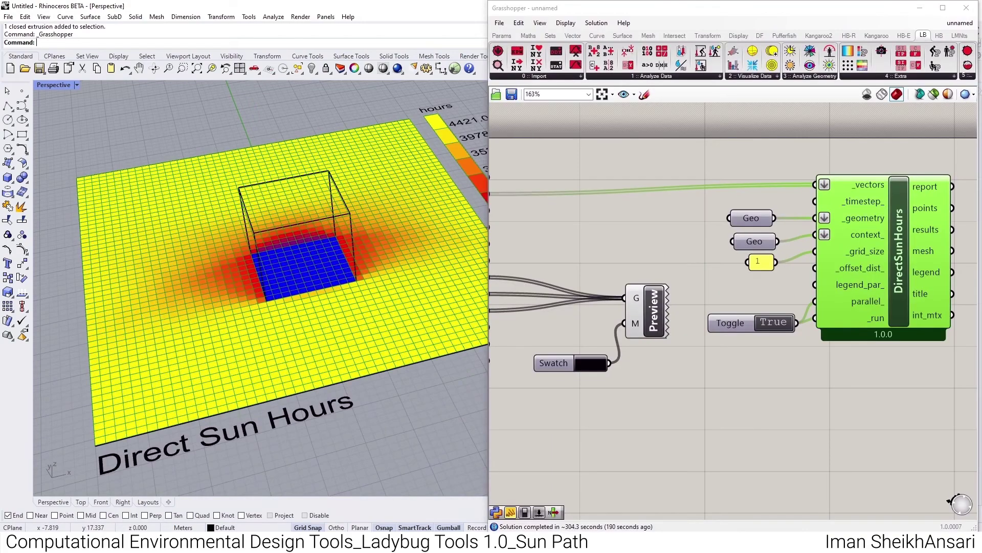
- Examine the direct sun hours on the ground surface around the box in the Perspective and Top views
{"action": "scroll", "coordinate": [289, 277], "scroll_direction": "down", "scroll_amount": 5}
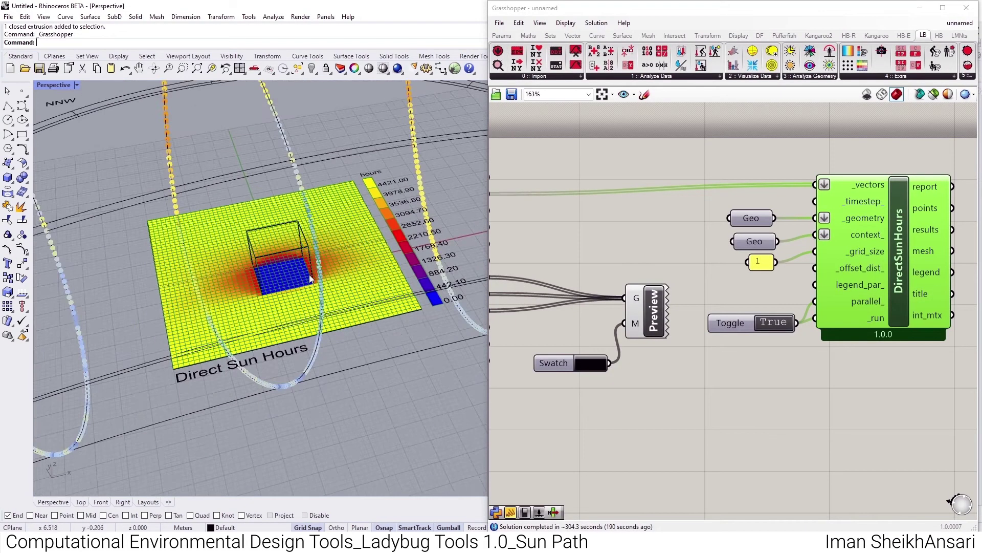
{"action": "right_click_drag", "start_coordinate": [309, 274], "coordinate": [284, 348]}
{"action": "key", "text": "Return"}
{"action": "left_click", "coordinate": [82, 502]}
{"action": "scroll", "coordinate": [270, 258], "scroll_direction": "down", "scroll_amount": 10}
{"action": "scroll", "coordinate": [281, 240], "scroll_direction": "up", "scroll_amount": 6}
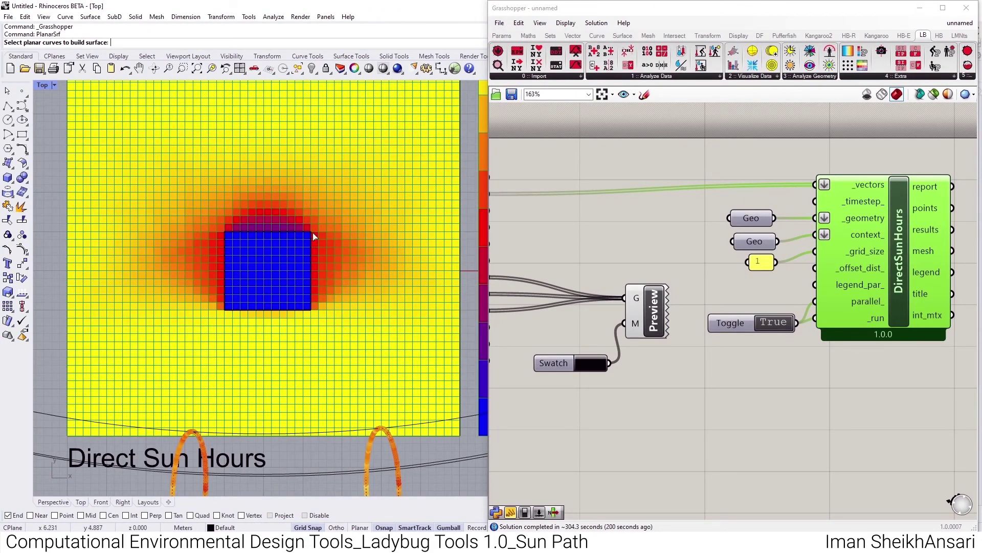
{"action": "scroll", "coordinate": [290, 237], "scroll_direction": "down", "scroll_amount": 5}
{"action": "scroll", "coordinate": [313, 401], "scroll_direction": "up", "scroll_amount": 2}
{"action": "scroll", "coordinate": [303, 293], "scroll_direction": "down", "scroll_amount": 1}
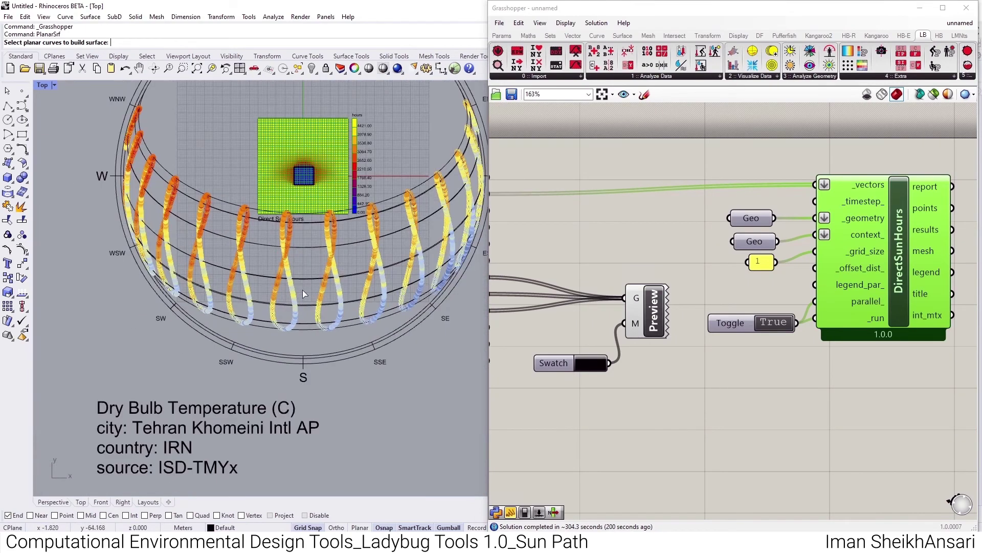
- Replace the AnalysisPeriod wire into Sunpath's hoys_ input with the HOY component's hoy output
{"action": "right_click_drag", "start_coordinate": [606, 251], "coordinate": [847, 308]}
{"action": "scroll", "coordinate": [847, 308], "scroll_direction": "down", "scroll_amount": 3}
{"action": "scroll", "coordinate": [634, 204], "scroll_direction": "up", "scroll_amount": 1}
{"action": "left_click_drag", "start_coordinate": [648, 173], "coordinate": [701, 300]}
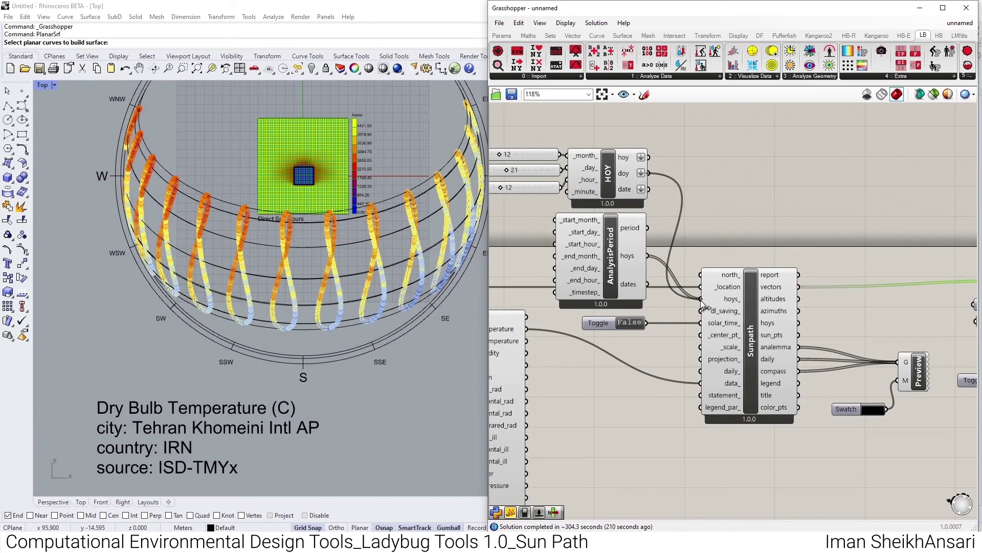
{"action": "scroll", "coordinate": [701, 299], "scroll_direction": "up", "scroll_amount": 3}
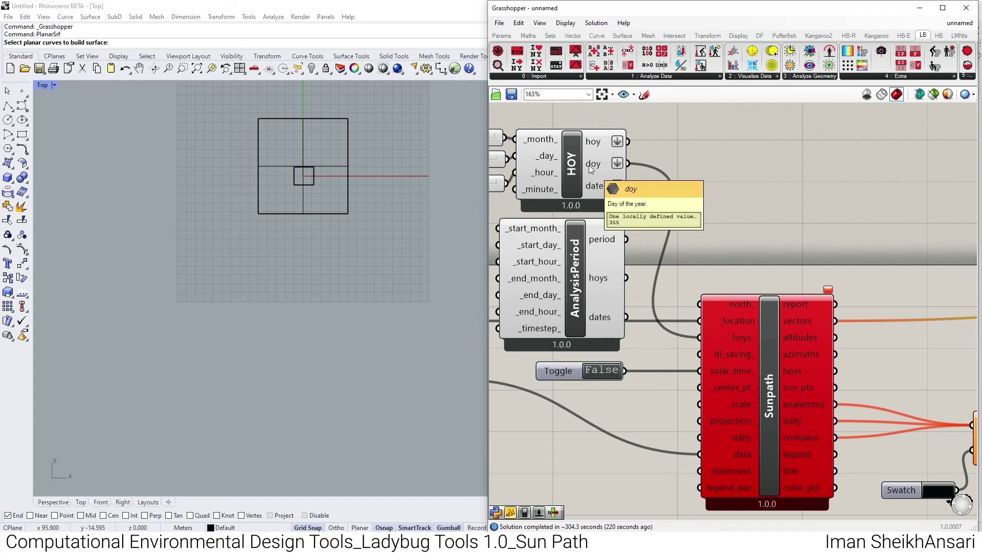
{"action": "left_click_drag", "start_coordinate": [628, 141], "coordinate": [696, 337], "text": "shift"}
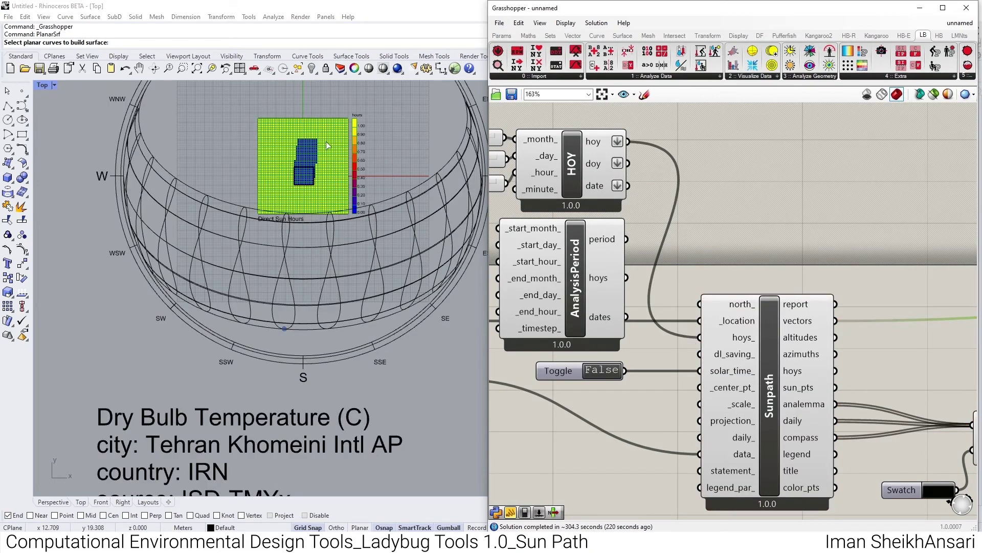
- Add a LegendPar component below the DirectSunHours component
{"action": "scroll", "coordinate": [312, 138], "scroll_direction": "up", "scroll_amount": 12}
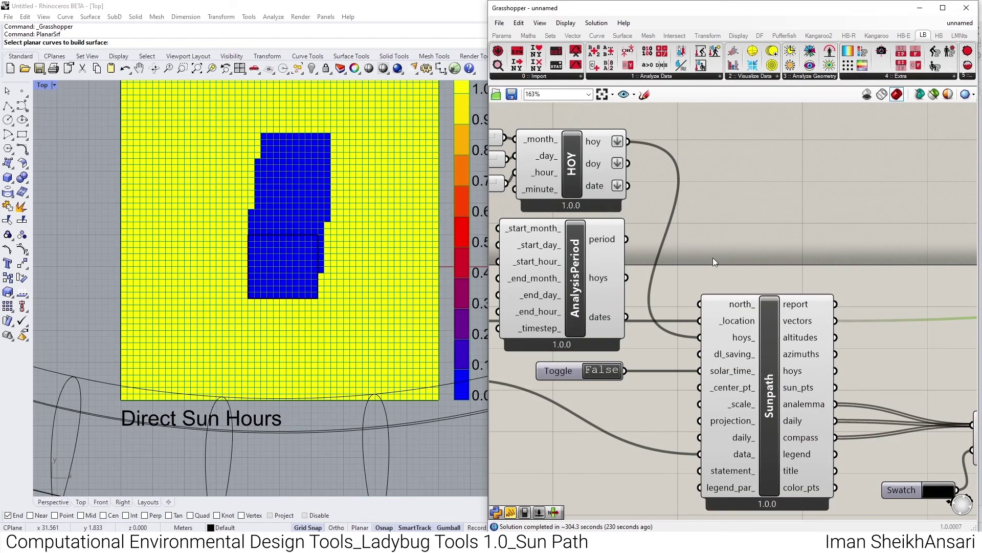
{"action": "right_click_drag", "start_coordinate": [713, 257], "coordinate": [491, 169]}
{"action": "scroll", "coordinate": [675, 302], "scroll_direction": "down", "scroll_amount": 2}
{"action": "left_click_drag", "start_coordinate": [659, 294], "coordinate": [693, 299]}
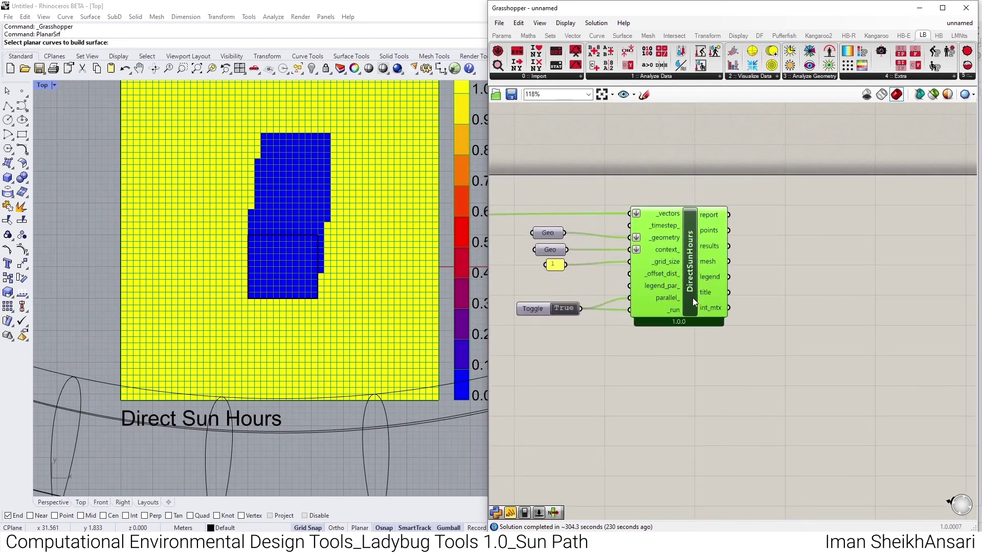
{"action": "left_click", "coordinate": [882, 77]}
{"action": "left_click_drag", "start_coordinate": [826, 113], "coordinate": [606, 413]}
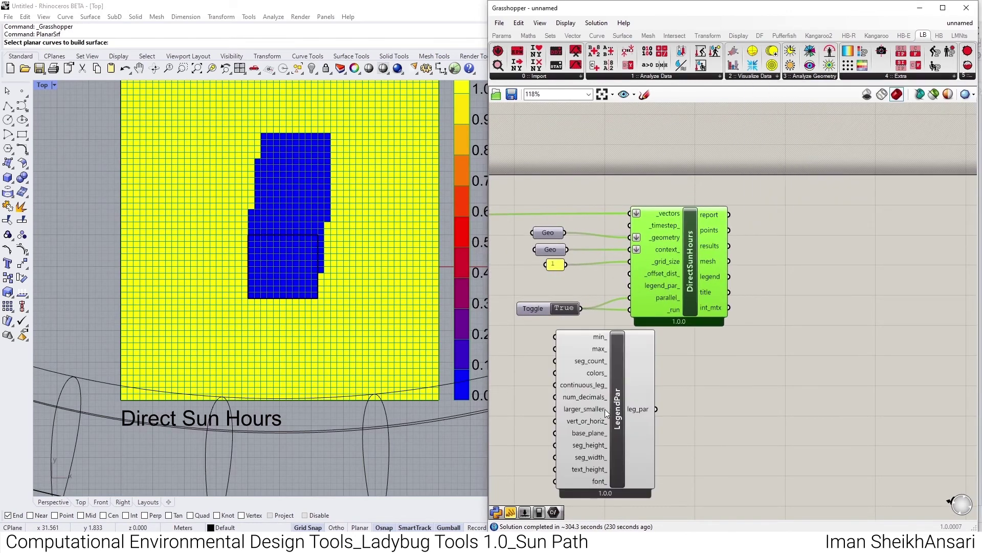
{"action": "right_click_drag", "start_coordinate": [607, 413], "coordinate": [709, 364]}
{"action": "left_click_drag", "start_coordinate": [710, 364], "coordinate": [770, 394]}
- Place a white and a black Colour Swatch beside the LegendPar component's inputs
{"action": "double_click", "coordinate": [656, 367]}
{"action": "type", "text": "sw"}
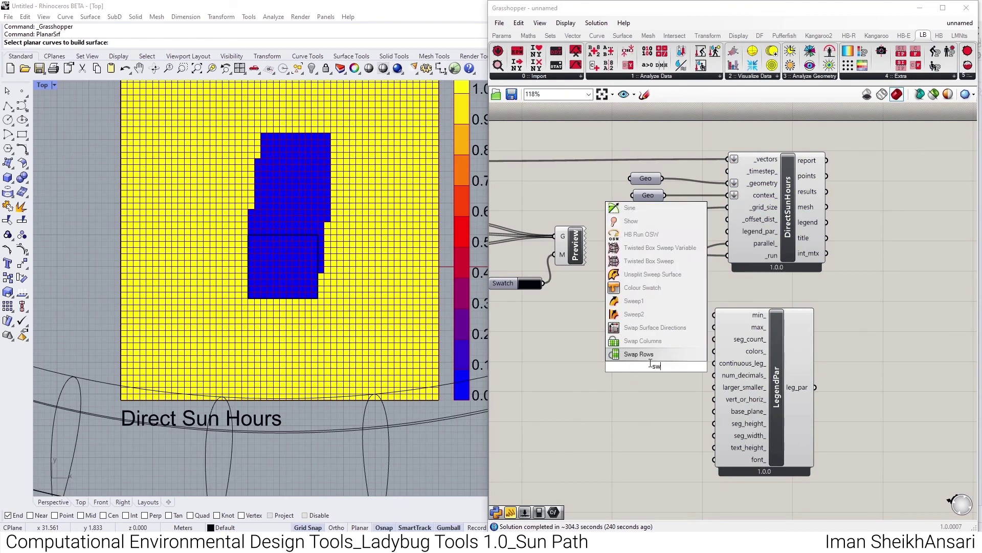
{"action": "type", "text": "a"}
{"action": "left_click", "coordinate": [644, 313]}
{"action": "left_click", "coordinate": [671, 365]}
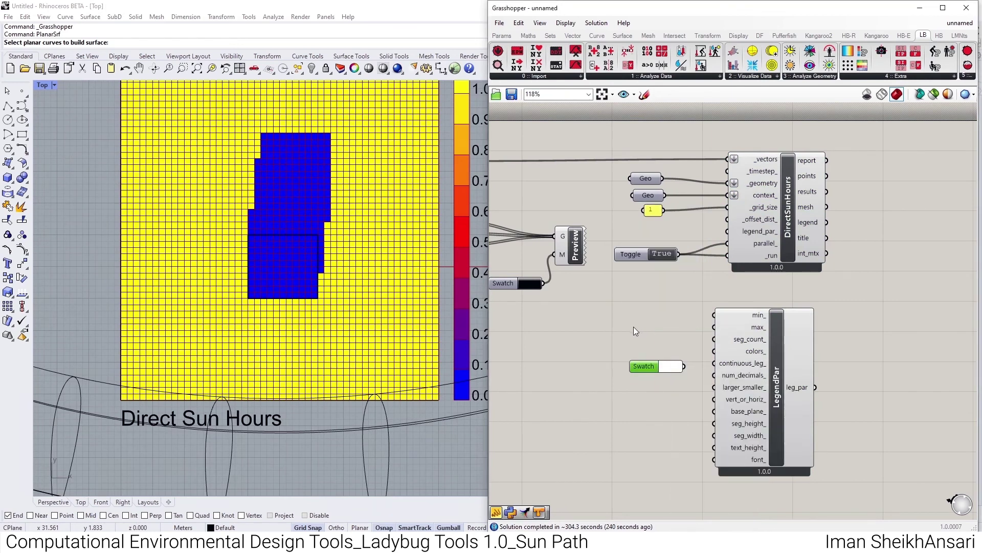
{"action": "double_click", "coordinate": [631, 367]}
{"action": "type", "text": "swa"}
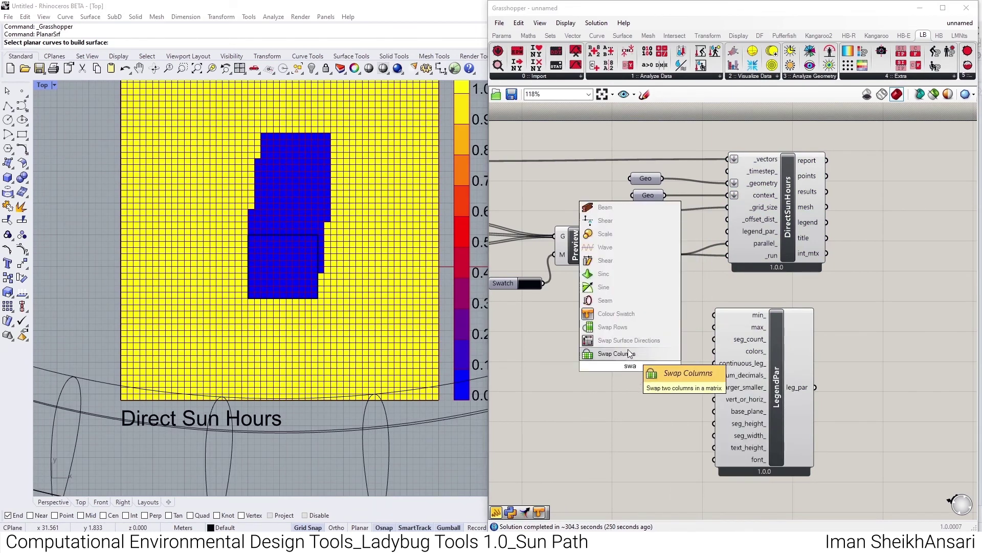
{"action": "type", "text": "tch"}
{"action": "key", "text": "Return"}
{"action": "left_click", "coordinate": [645, 366]}
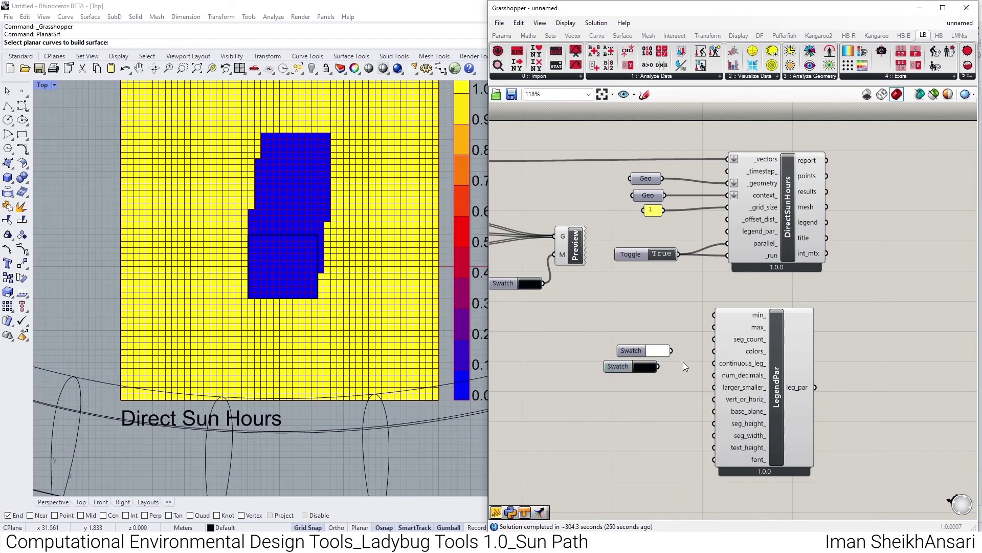
- Connect both swatches to LegendPar's colors_ input and its leg_par output to DirectSunHours' legend_par_ input
{"action": "mouse_move", "coordinate": [716, 352]}
{"action": "left_mouse_down"}
{"action": "mouse_move", "coordinate": [670, 350]}
{"action": "mouse_move", "coordinate": [715, 352]}
{"action": "left_mouse_up"}
{"action": "left_click_drag", "start_coordinate": [815, 388], "coordinate": [727, 232]}
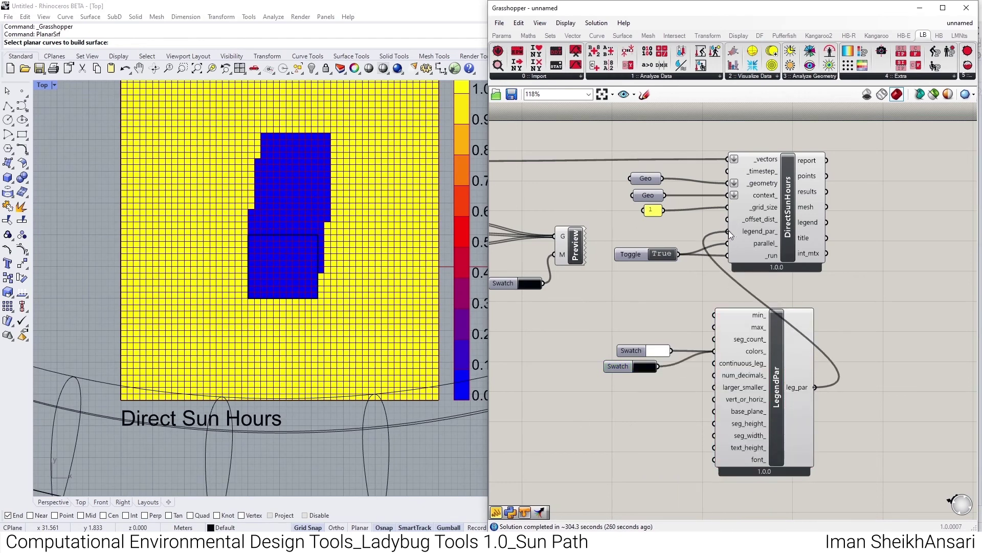
- Reorder the wires into colors_ so the black swatch comes before the white one
{"action": "scroll", "coordinate": [633, 345], "scroll_direction": "up", "scroll_amount": 4}
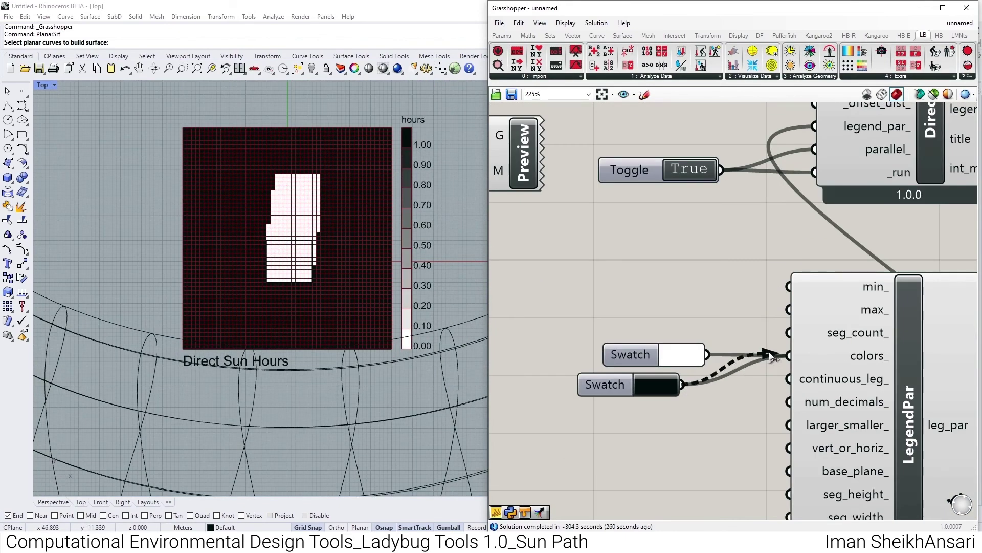
{"action": "left_click_drag", "start_coordinate": [769, 352], "coordinate": [787, 355]}
{"action": "left_click_drag", "start_coordinate": [707, 354], "coordinate": [786, 355], "text": "shift"}
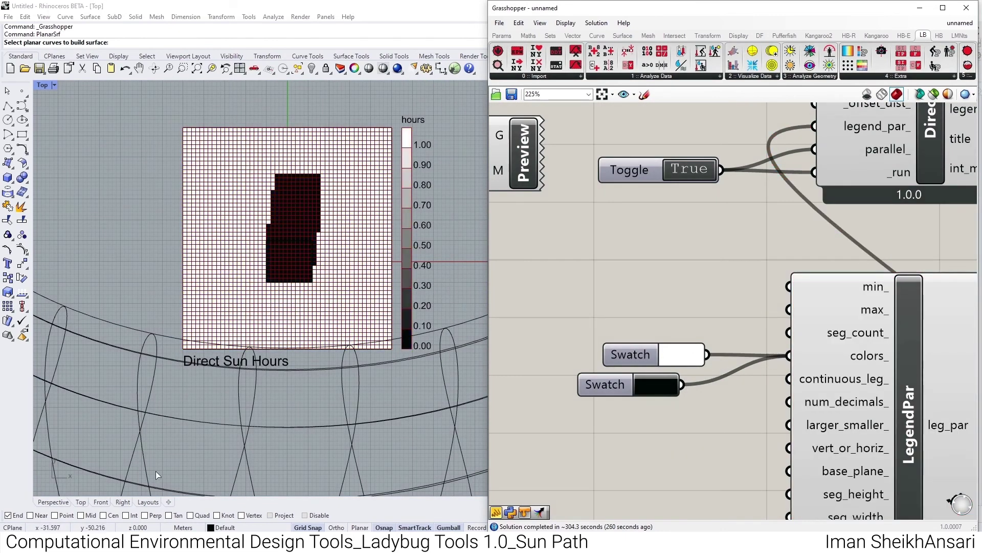
- Turn off Preview Mesh Edges and inspect the black-and-white shadow study in the Perspective view
{"action": "left_click", "coordinate": [566, 22]}
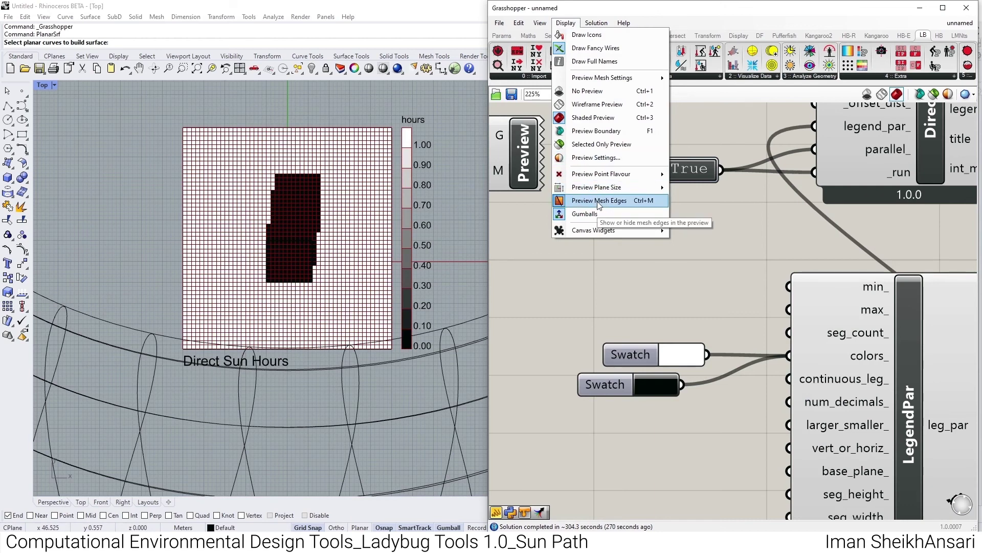
{"action": "left_click", "coordinate": [597, 201]}
{"action": "scroll", "coordinate": [403, 207], "scroll_direction": "down", "scroll_amount": 3}
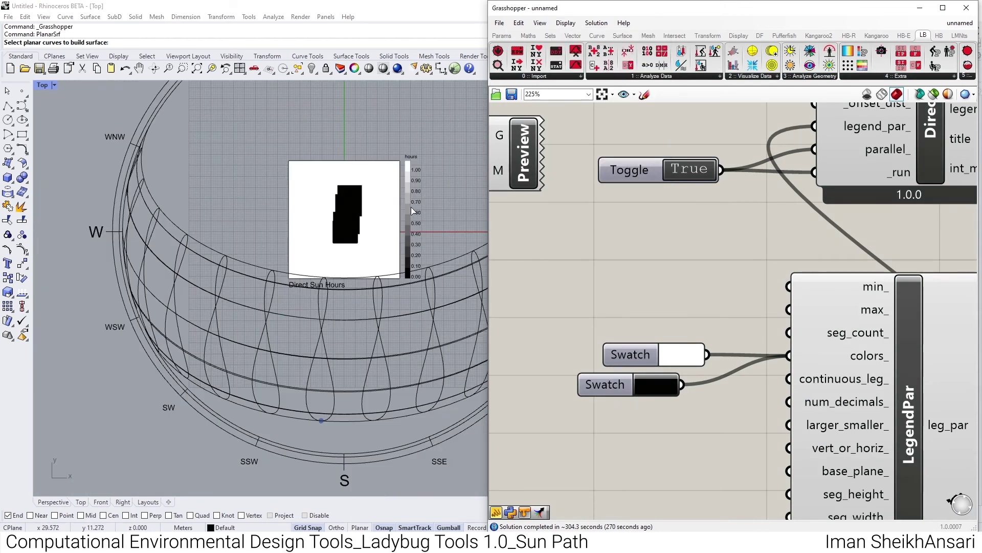
{"action": "scroll", "coordinate": [349, 229], "scroll_direction": "up", "scroll_amount": 2}
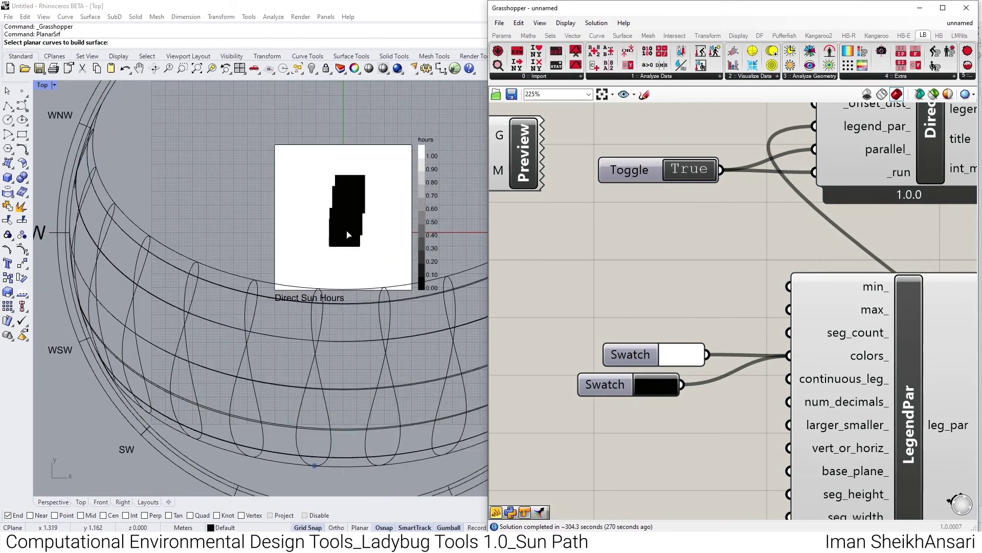
{"action": "left_click", "coordinate": [55, 502]}
{"action": "right_click_drag", "start_coordinate": [287, 276], "coordinate": [327, 251]}
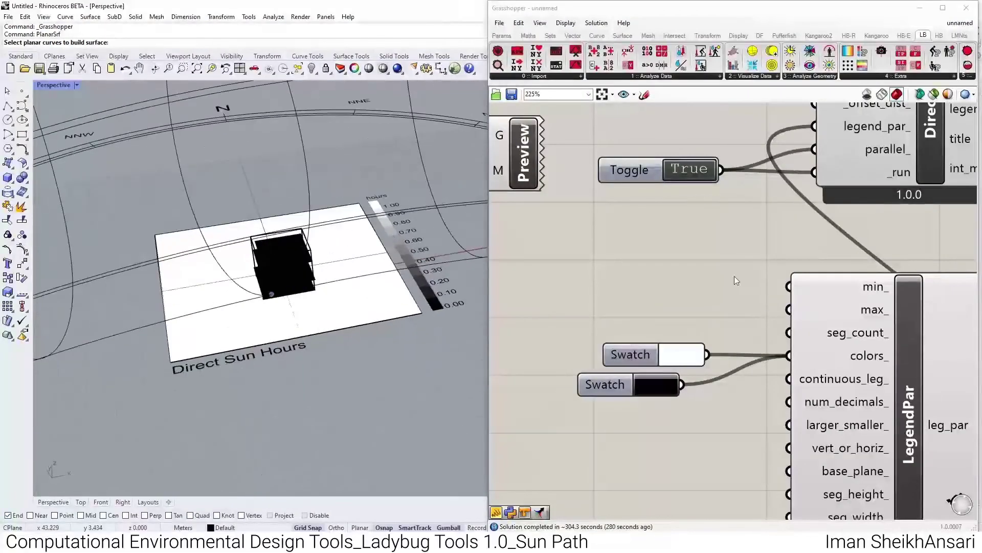
{"action": "scroll", "coordinate": [735, 276], "scroll_direction": "down", "scroll_amount": 3}
{"action": "left_click", "coordinate": [797, 150]}
{"action": "type", "text": "D"}
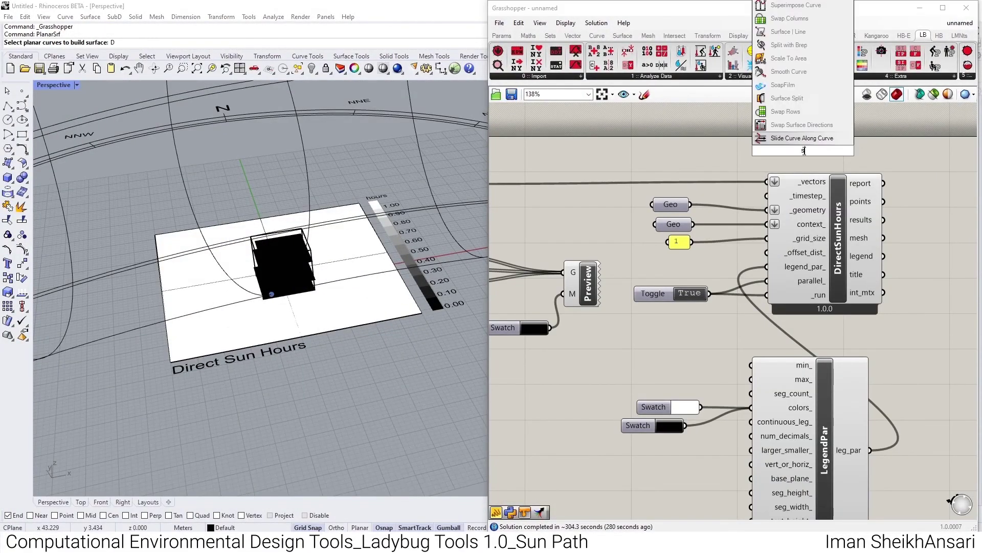
- Delete the Geo parameter that feeds the box into DirectSunHours' context_ input
{"action": "scroll", "coordinate": [695, 220], "scroll_direction": "up", "scroll_amount": 2}
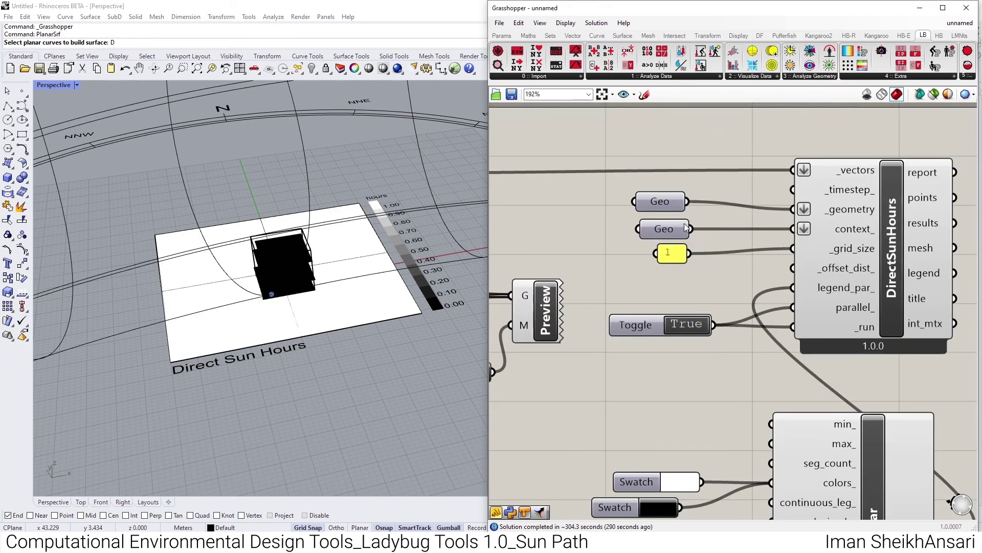
{"action": "left_click", "coordinate": [680, 231]}
{"action": "scroll", "coordinate": [310, 264], "scroll_direction": "up", "scroll_amount": 4}
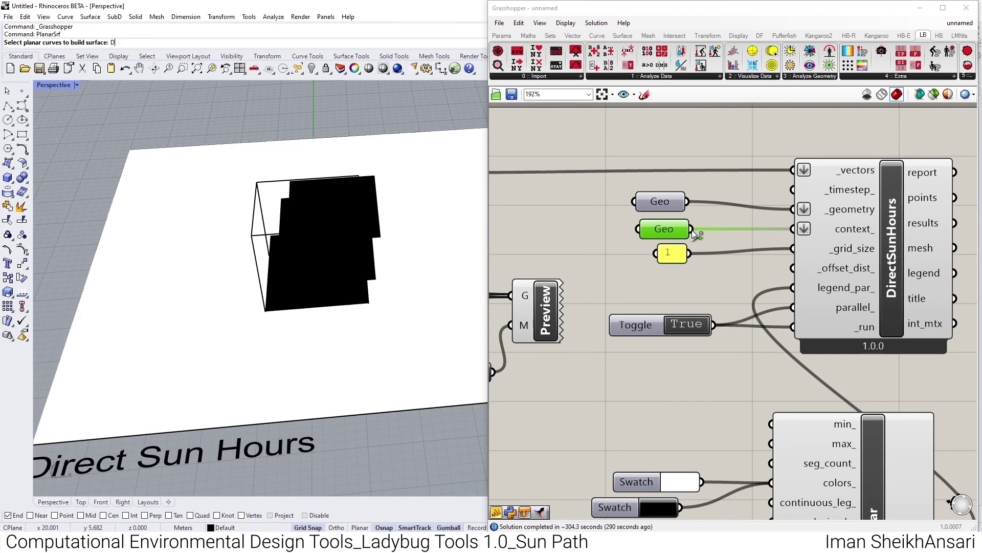
{"action": "scroll", "coordinate": [685, 241], "scroll_direction": "down", "scroll_amount": 1}
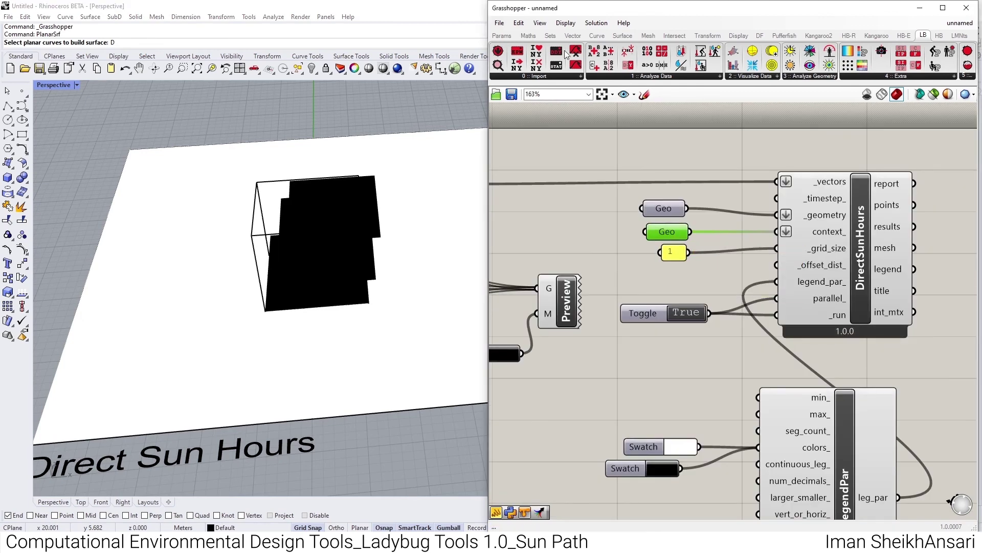
{"action": "key", "text": "Delete"}
- Try to reference the ground curve, ground surface and box together in the Geo parameter feeding _geometry, and check the component's error
{"action": "scroll", "coordinate": [396, 248], "scroll_direction": "down", "scroll_amount": 5}
{"action": "middle_click", "coordinate": [391, 247]}
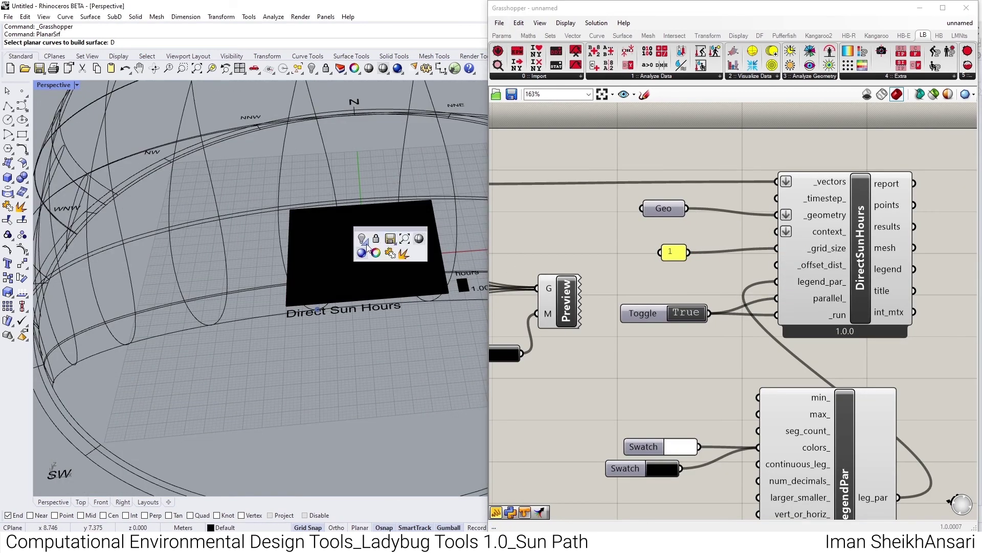
{"action": "right_click", "coordinate": [376, 257]}
{"action": "left_click_drag", "start_coordinate": [441, 184], "coordinate": [368, 252]}
{"action": "left_click", "coordinate": [369, 256]}
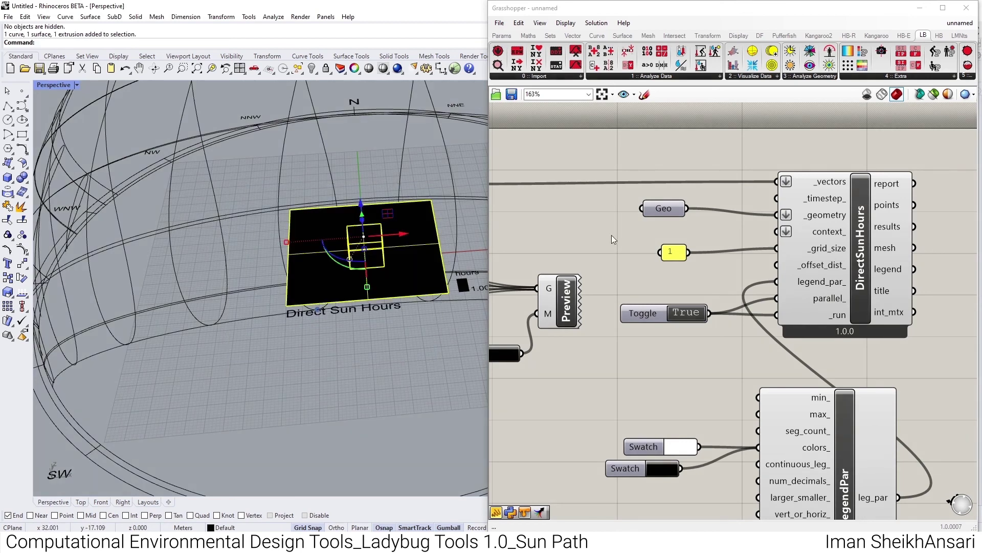
{"action": "right_click", "coordinate": [661, 207]}
{"action": "left_click", "coordinate": [688, 344]}
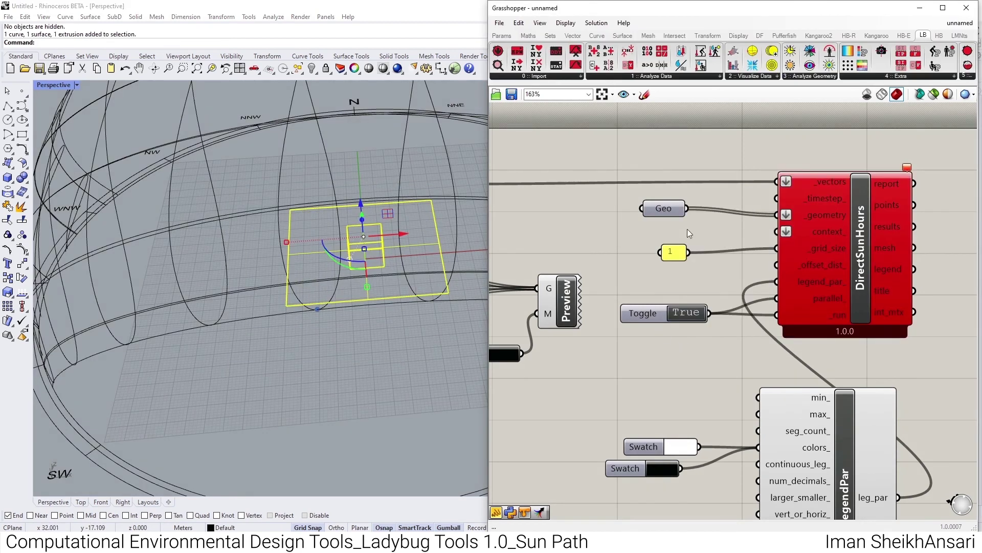
{"action": "left_click_drag", "start_coordinate": [672, 216], "coordinate": [677, 222]}
{"action": "mouse_move", "coordinate": [906, 169]}
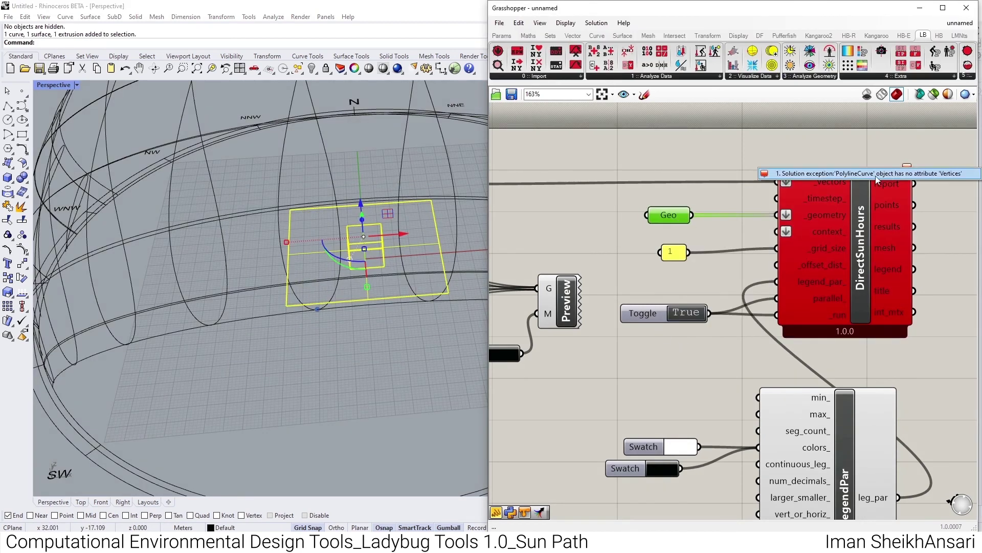
- Reference only the ground surface and the box, without the curve, as multiple geometries in the Geo parameter feeding _geometry
{"action": "left_click", "coordinate": [397, 282]}
{"action": "left_click", "coordinate": [381, 301]}
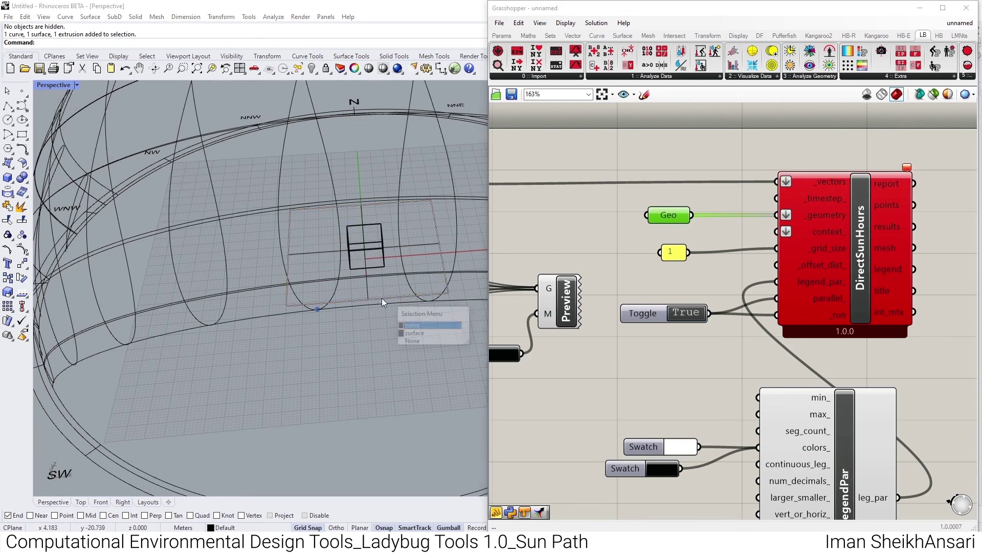
{"action": "left_click", "coordinate": [415, 333]}
{"action": "left_click_drag", "start_coordinate": [453, 229], "coordinate": [366, 241], "text": "shift"}
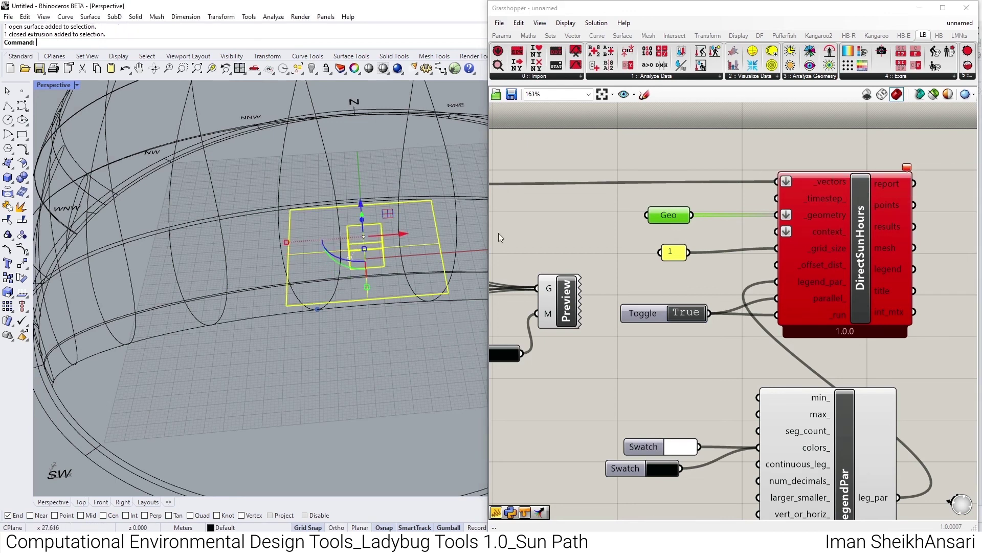
{"action": "right_click", "coordinate": [675, 214]}
{"action": "left_click", "coordinate": [712, 349]}
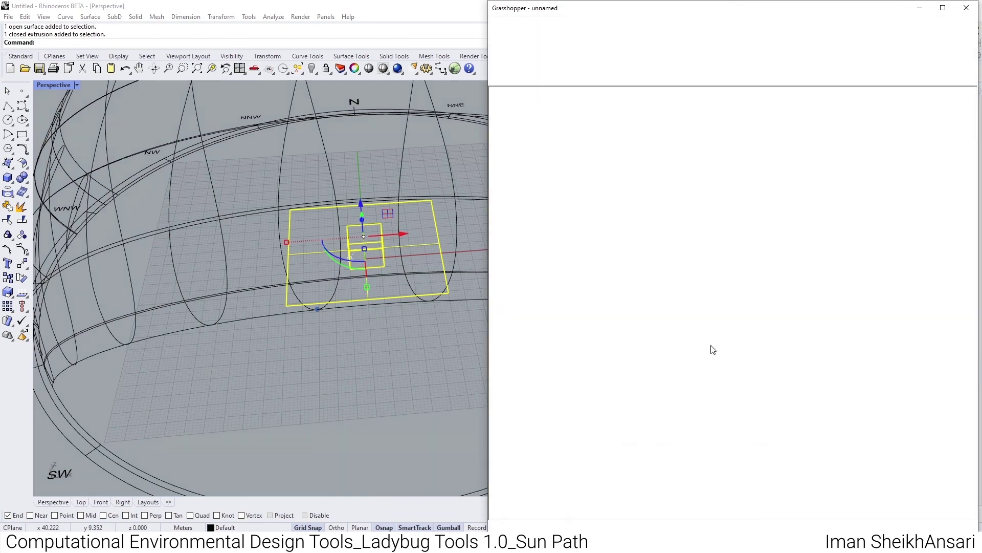
- Examine the shadow on the box faces and the ground from several angles, in relation to the sun path
{"action": "right_click_drag", "start_coordinate": [397, 364], "coordinate": [361, 324]}
{"action": "scroll", "coordinate": [366, 278], "scroll_direction": "up", "scroll_amount": 5}
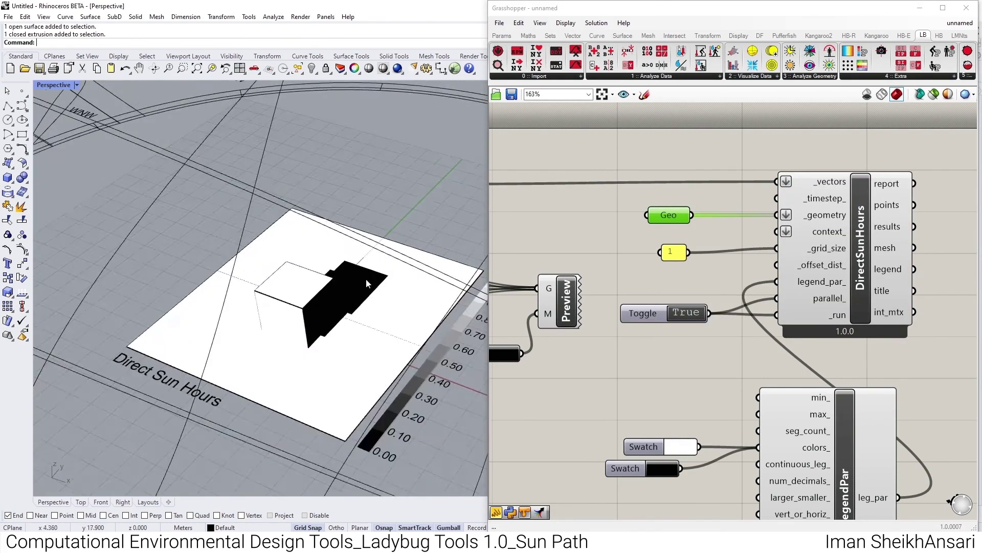
{"action": "right_click_drag", "start_coordinate": [366, 279], "coordinate": [329, 313]}
{"action": "scroll", "coordinate": [323, 333], "scroll_direction": "down", "scroll_amount": 5}
{"action": "right_click_drag", "start_coordinate": [305, 360], "coordinate": [313, 287]}
{"action": "scroll", "coordinate": [313, 281], "scroll_direction": "up", "scroll_amount": 7}
{"action": "scroll", "coordinate": [314, 282], "scroll_direction": "down", "scroll_amount": 8}
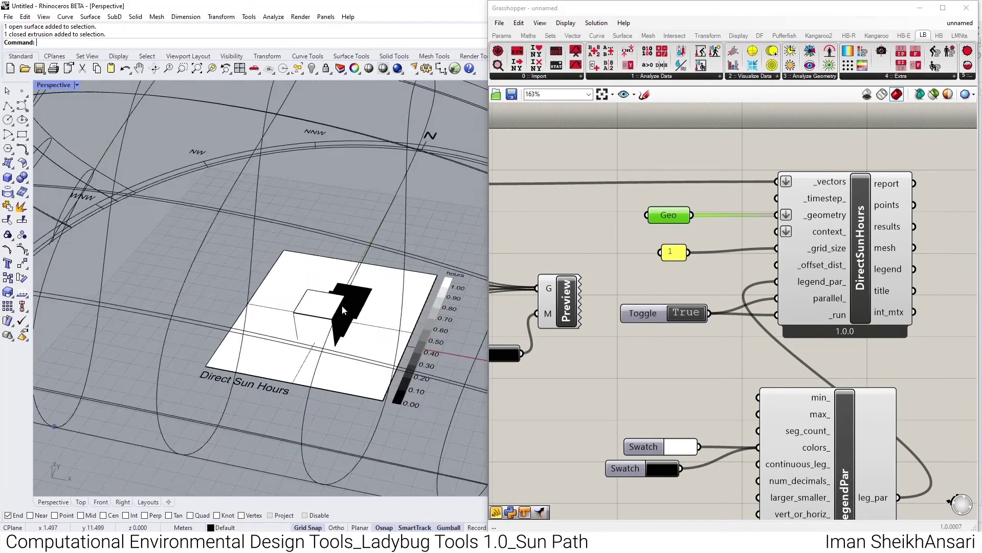
{"action": "scroll", "coordinate": [342, 305], "scroll_direction": "up", "scroll_amount": 8}
{"action": "right_click_drag", "start_coordinate": [339, 327], "coordinate": [319, 377]}
{"action": "scroll", "coordinate": [330, 326], "scroll_direction": "down", "scroll_amount": 10}
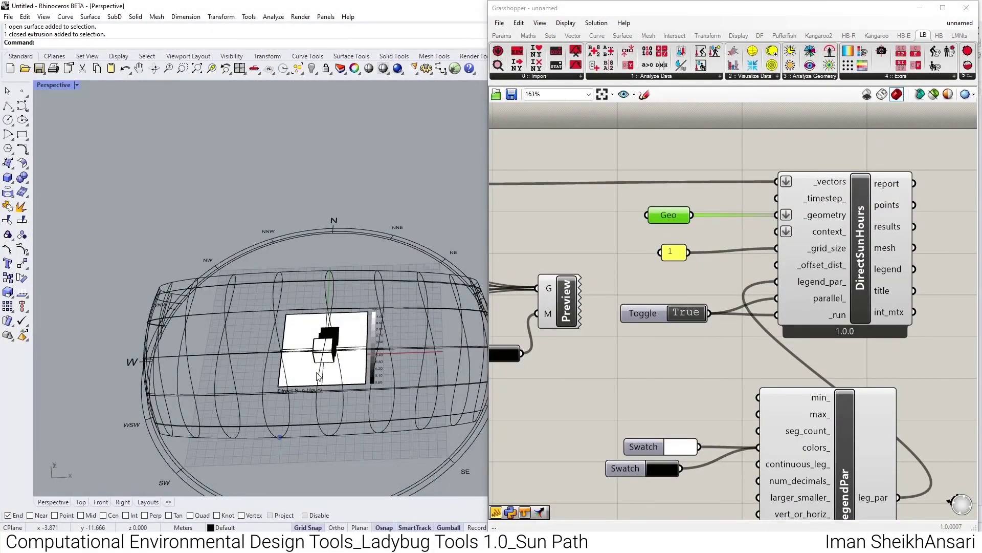